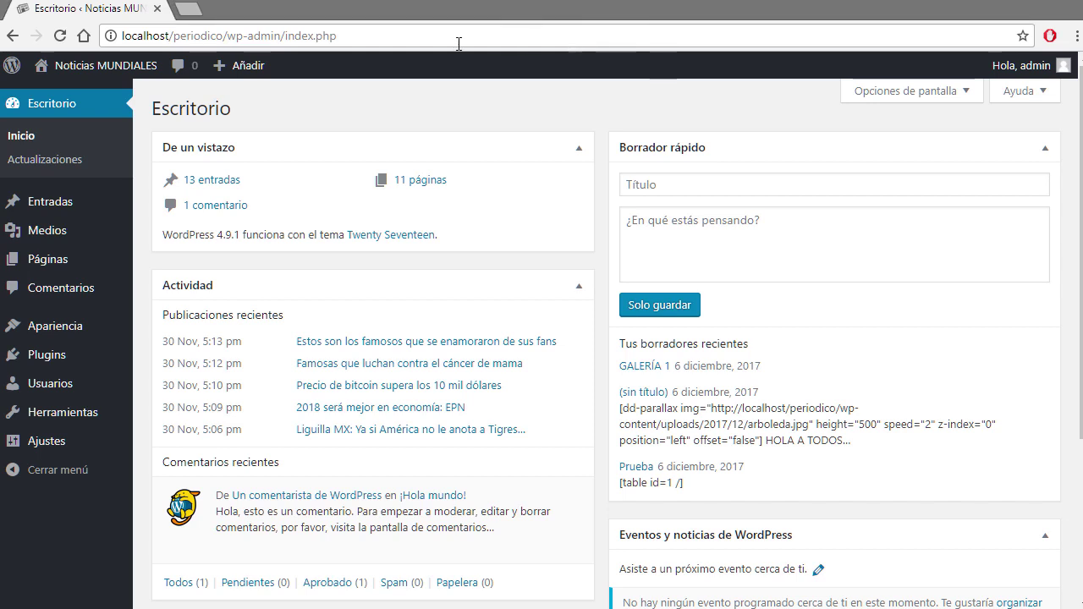
- Create a new page in WordPress and title it "CONTACTO"
{"action": "mouse_move", "coordinate": [44, 261]}
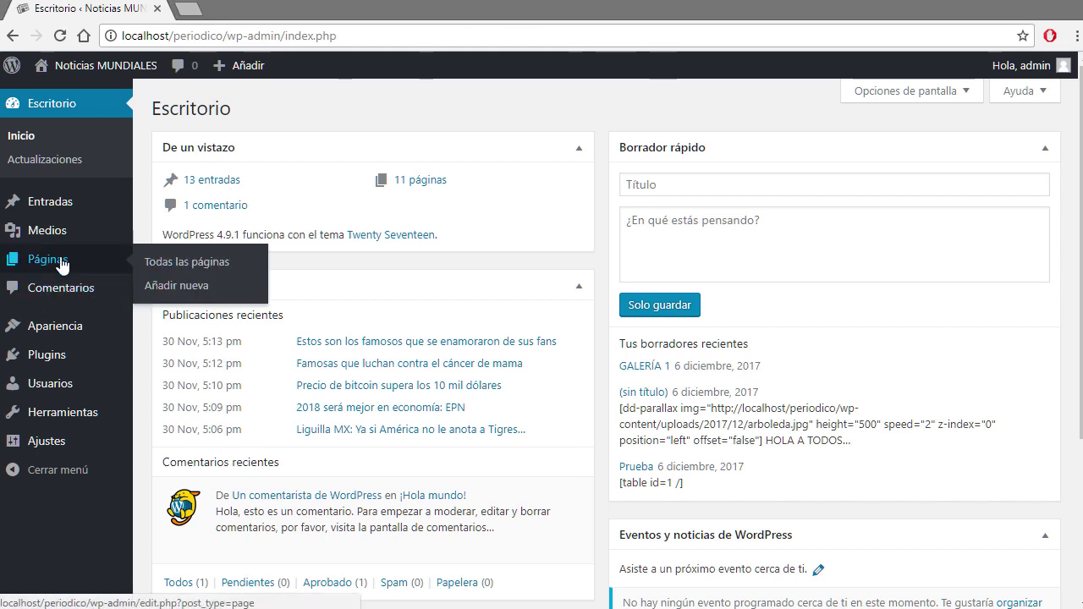
{"action": "left_click", "coordinate": [175, 287]}
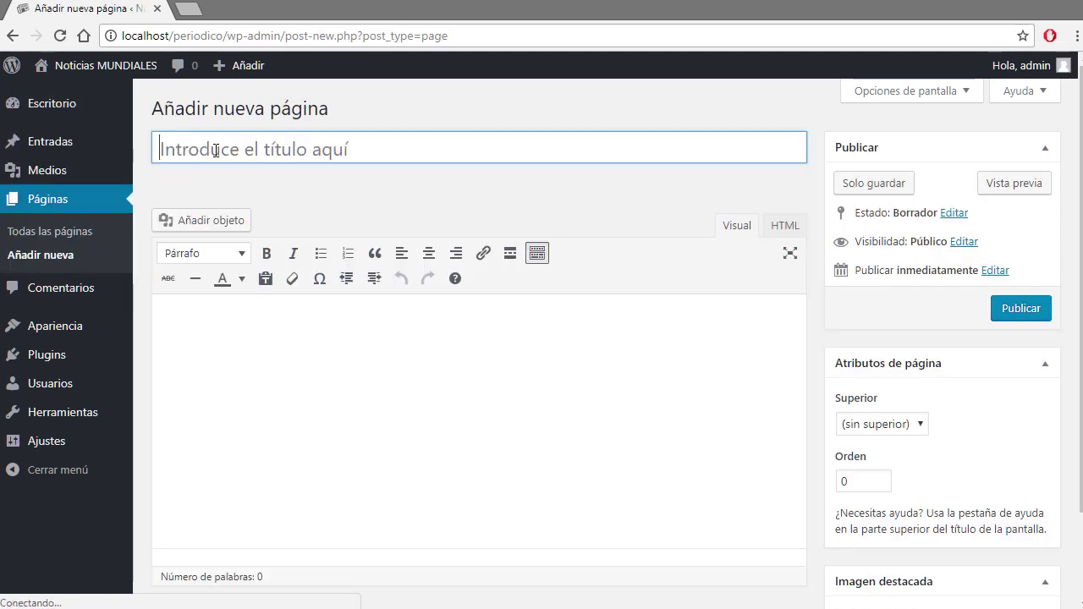
{"action": "left_click", "coordinate": [194, 148]}
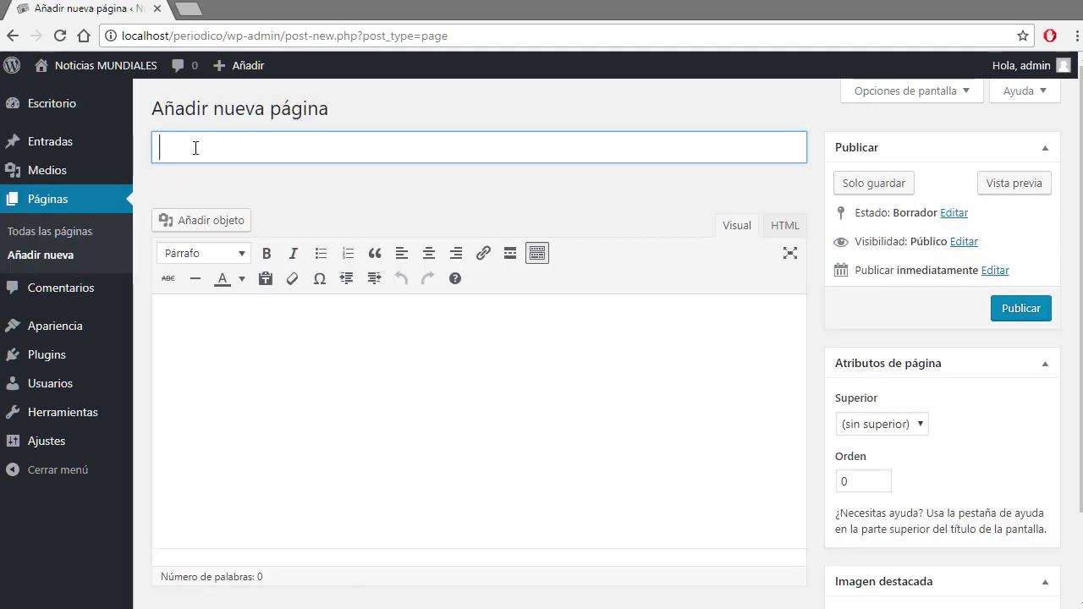
{"action": "type", "text": "CONTACTO"}
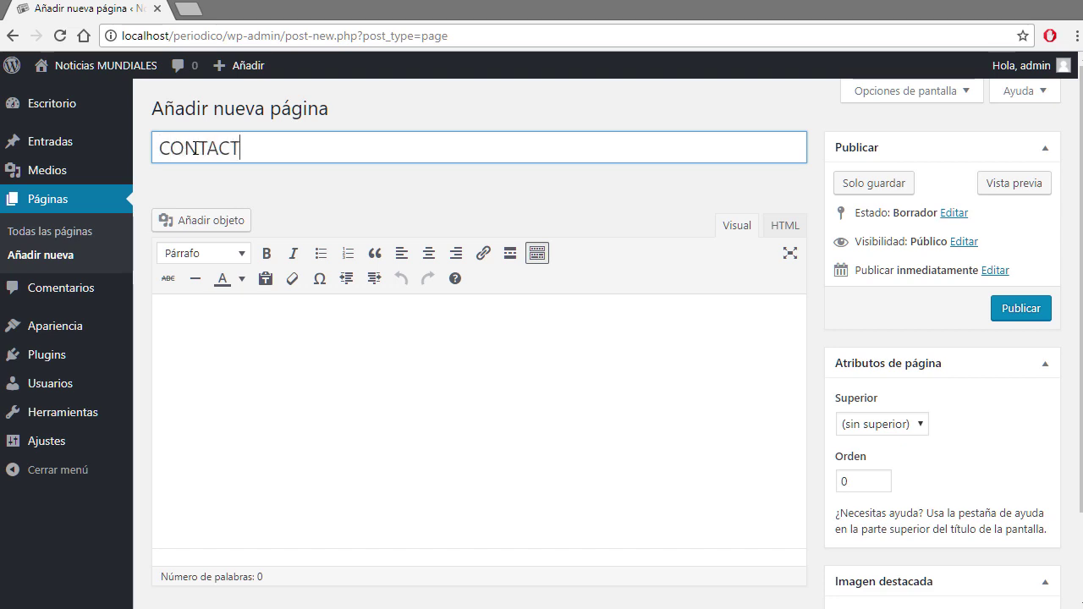
- Paste the prepared contact text with the phone, email and Facebook details into the page body, ending with a new empty line
{"action": "left_click", "coordinate": [371, 427]}
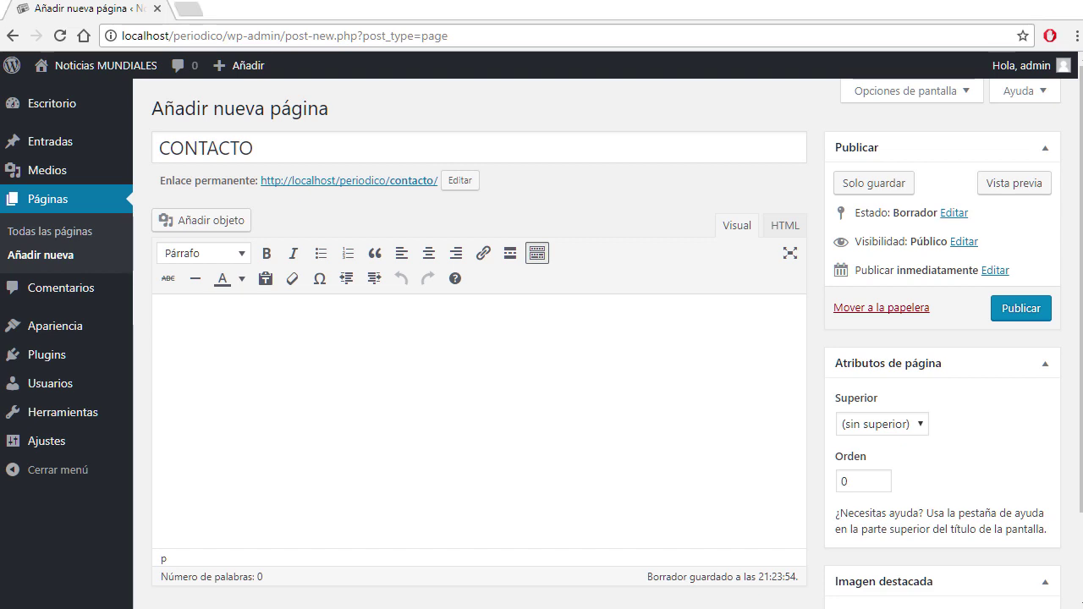
{"action": "left_click", "coordinate": [281, 388]}
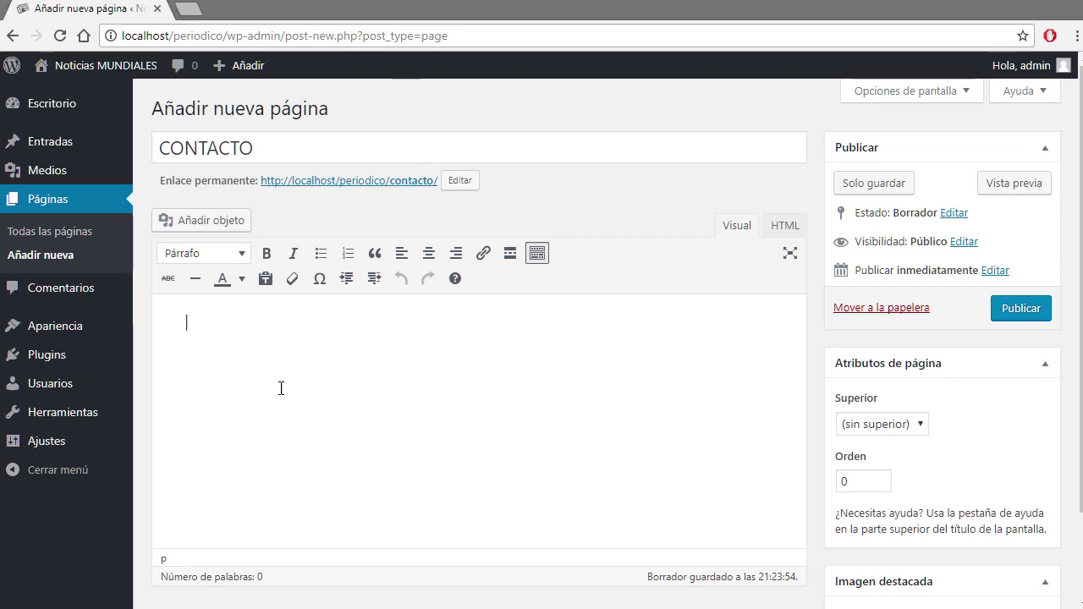
{"action": "key", "text": "ctrl+v"}
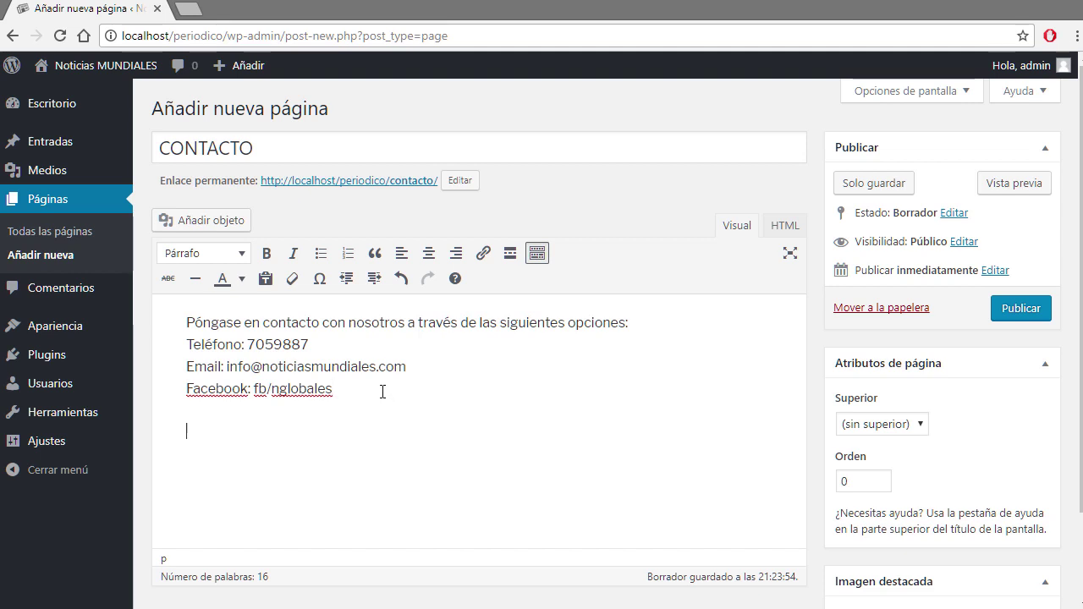
{"action": "key", "text": "Return"}
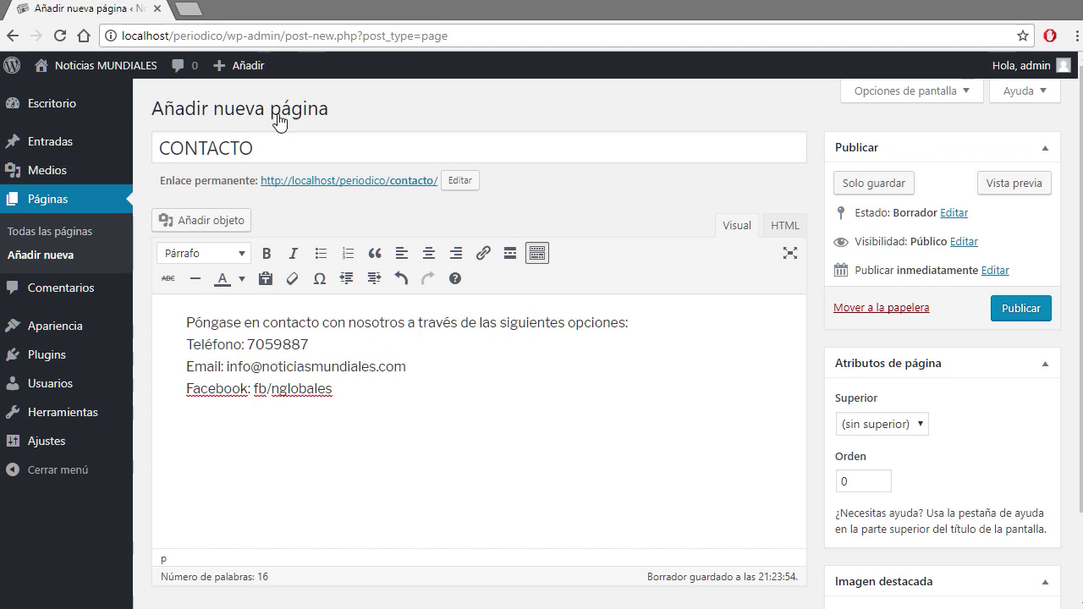
- Search Google for "GOOGLE MAPS" in a new browser tab and open the Google Maps site
{"action": "left_click", "coordinate": [189, 10]}
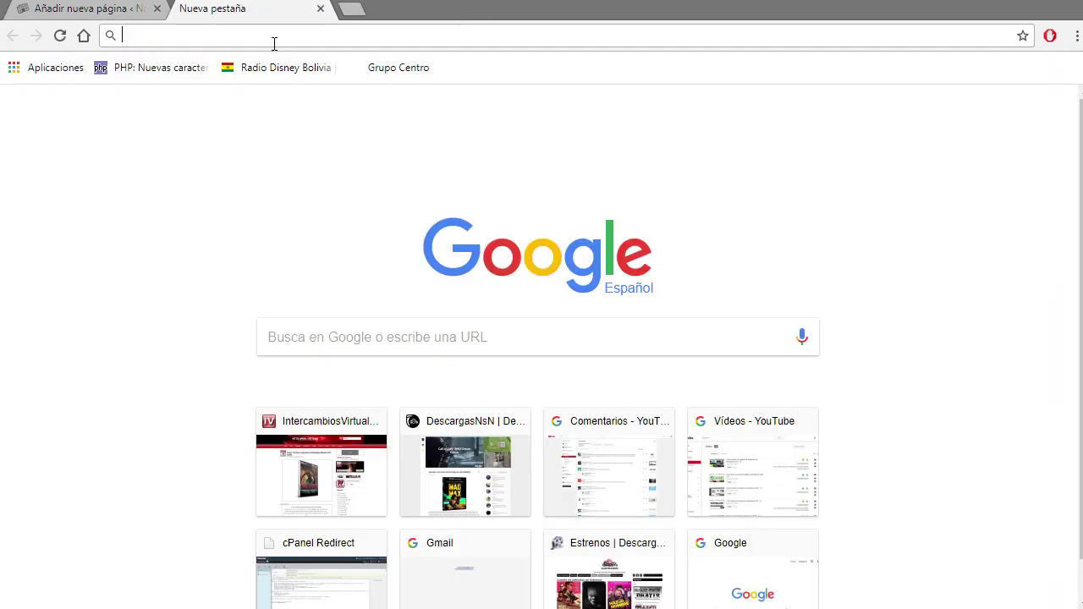
{"action": "type", "text": "GOOGLE"}
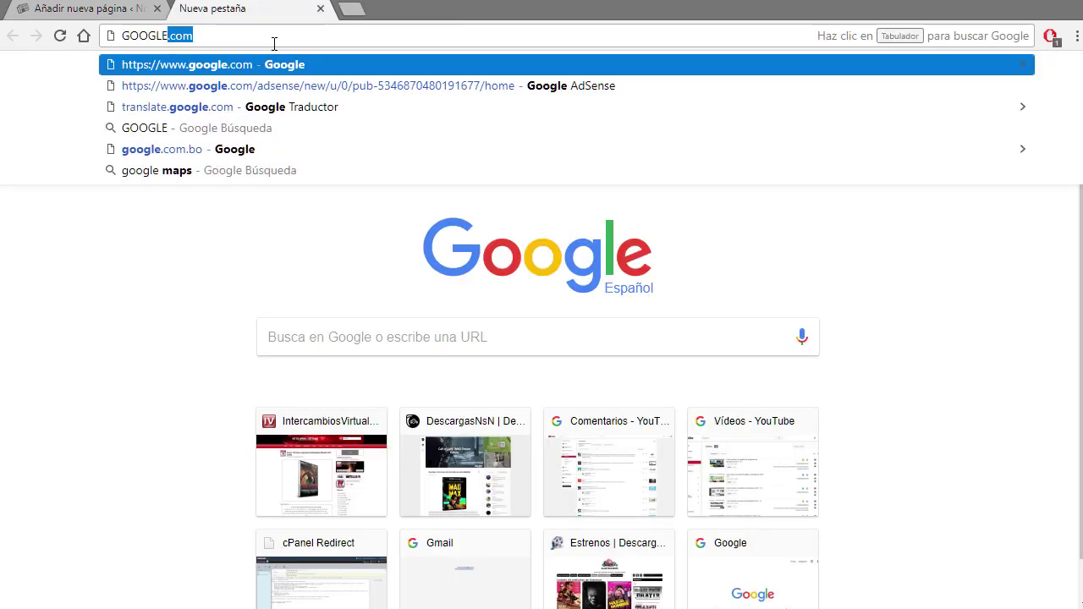
{"action": "type", "text": " MAPS"}
{"action": "key", "text": "Return"}
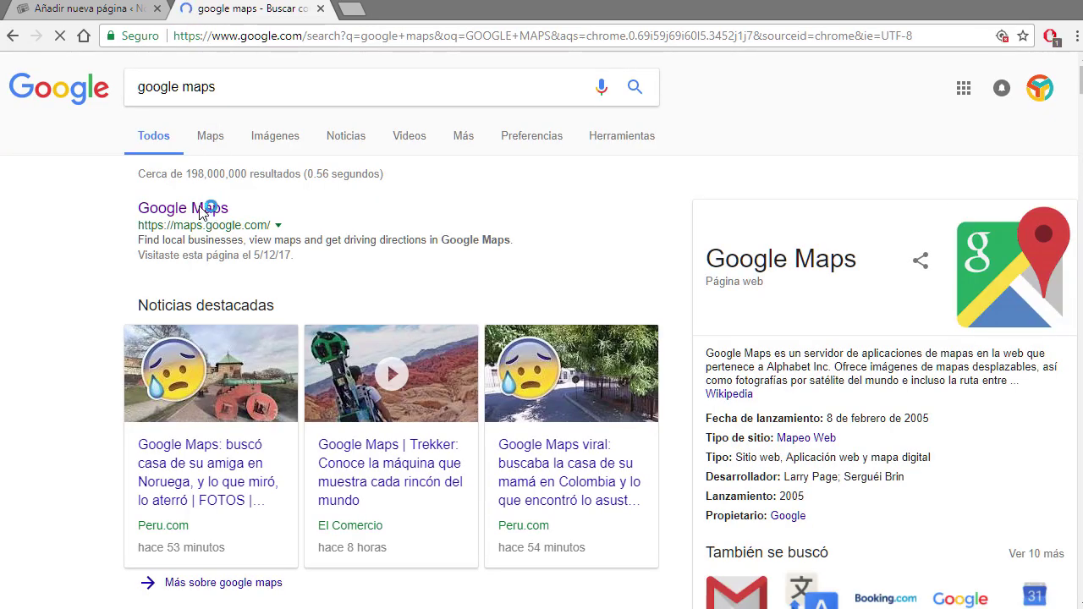
{"action": "left_click", "coordinate": [200, 211]}
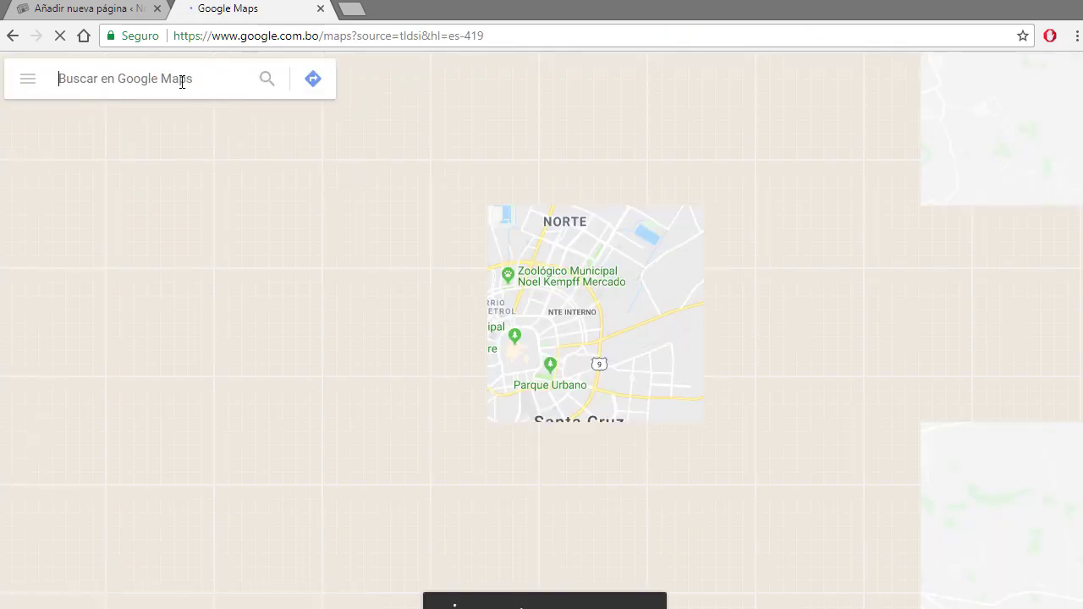
- Search the map for "hotel cochabamba" and open the suggested place Gran Hotel Cochabamba
{"action": "type", "text": "ho"}
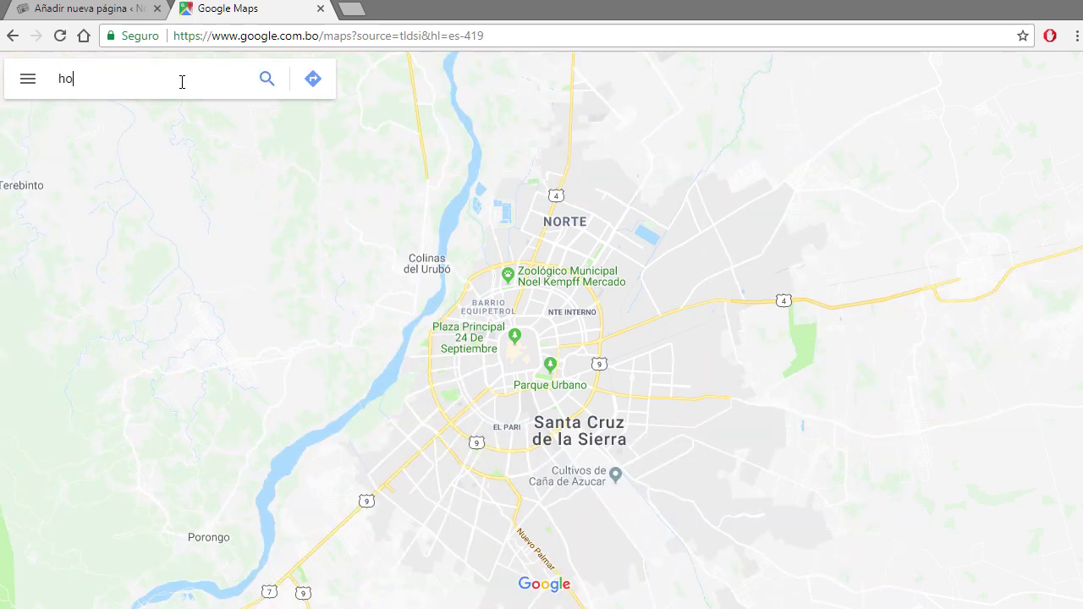
{"action": "type", "text": "tel cochabamba"}
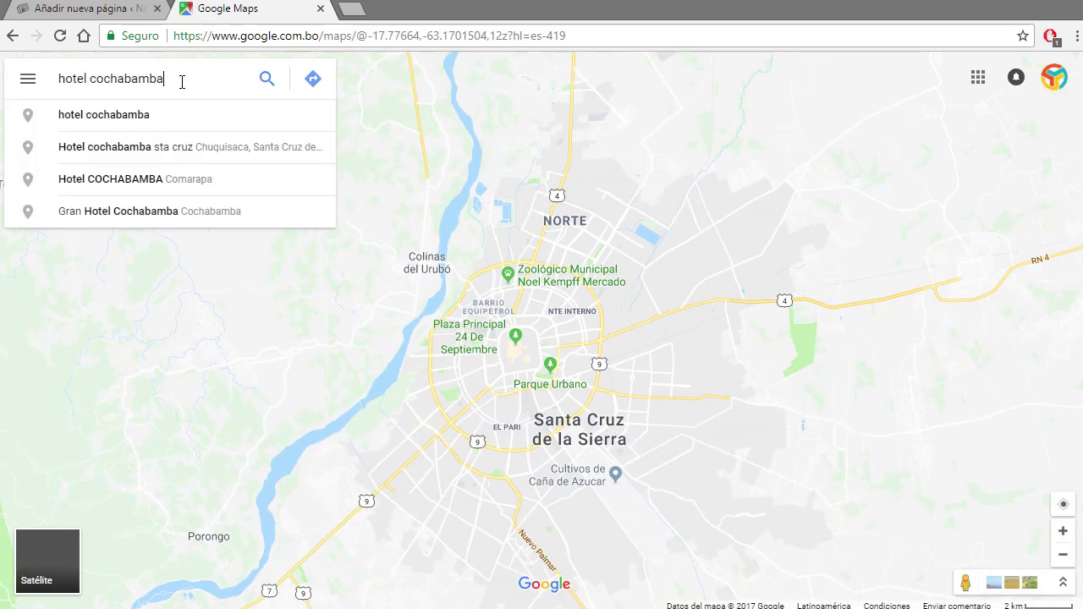
{"action": "left_click", "coordinate": [137, 218]}
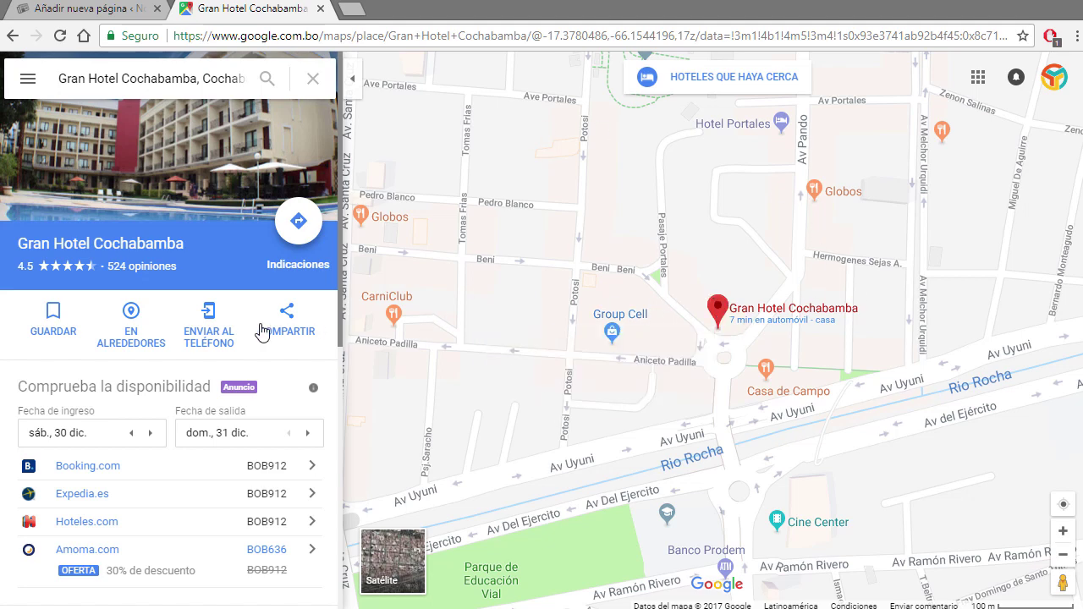
- Open the sharing options for Gran Hotel Cochabamba and set the embedded map's size to Grande
{"action": "left_click", "coordinate": [289, 331]}
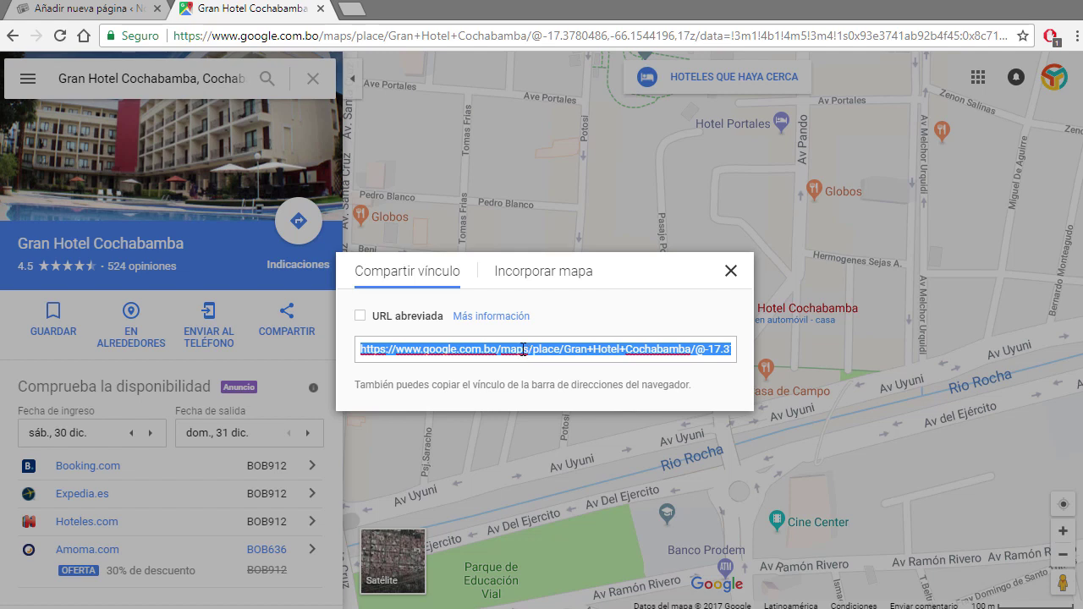
{"action": "left_click", "coordinate": [559, 280]}
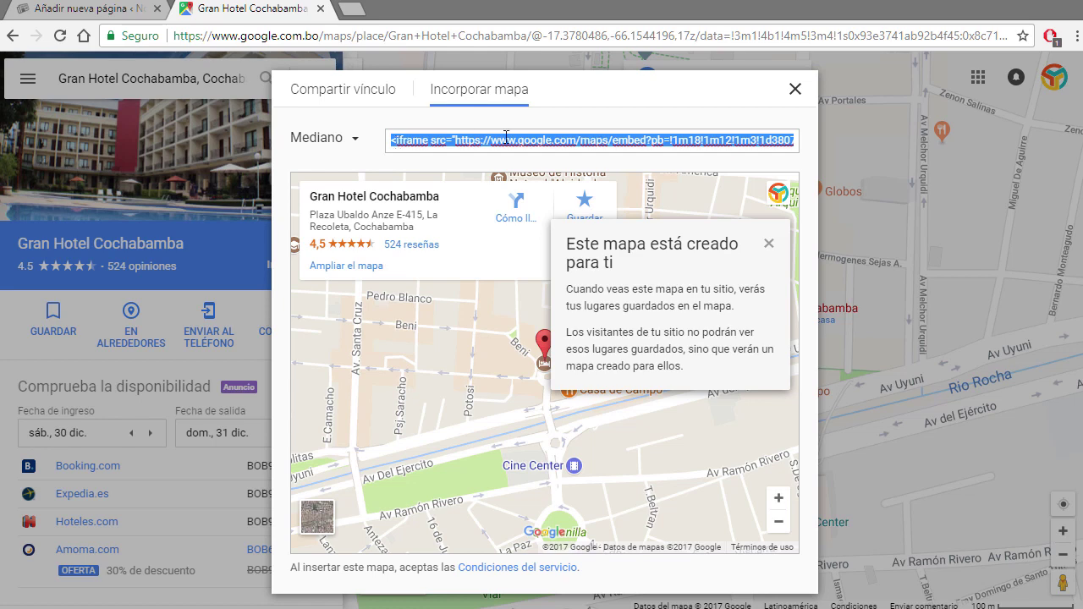
{"action": "left_click", "coordinate": [353, 140]}
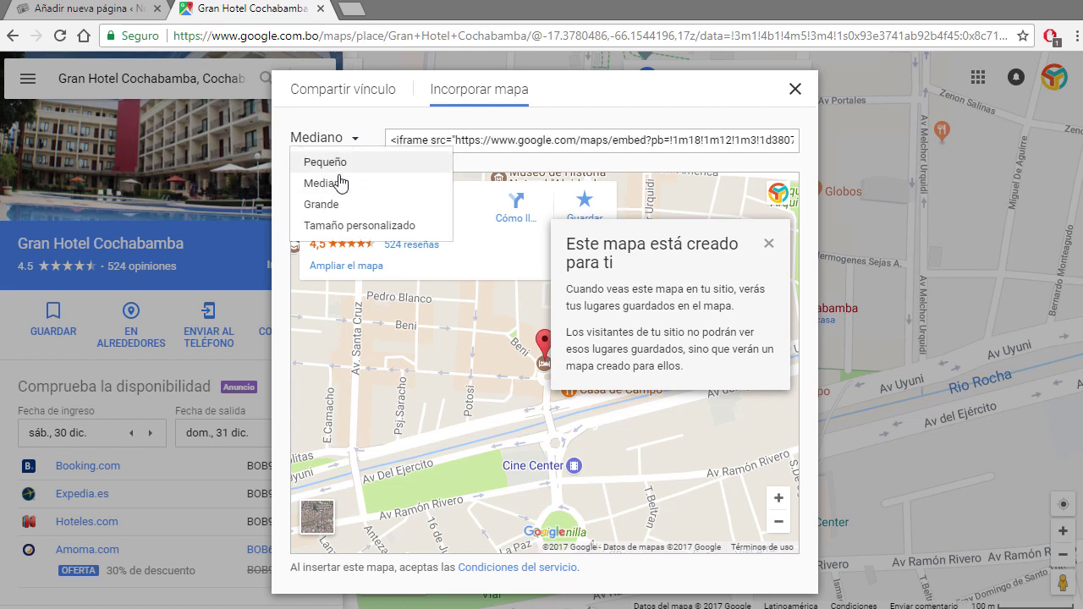
{"action": "left_click", "coordinate": [329, 206]}
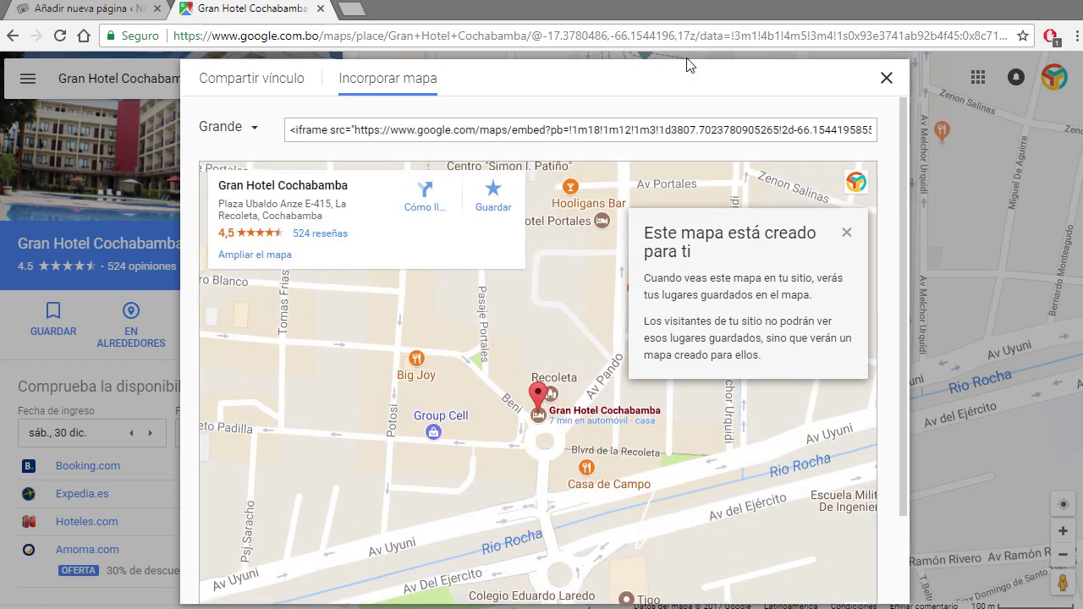
{"action": "key", "text": "Escape"}
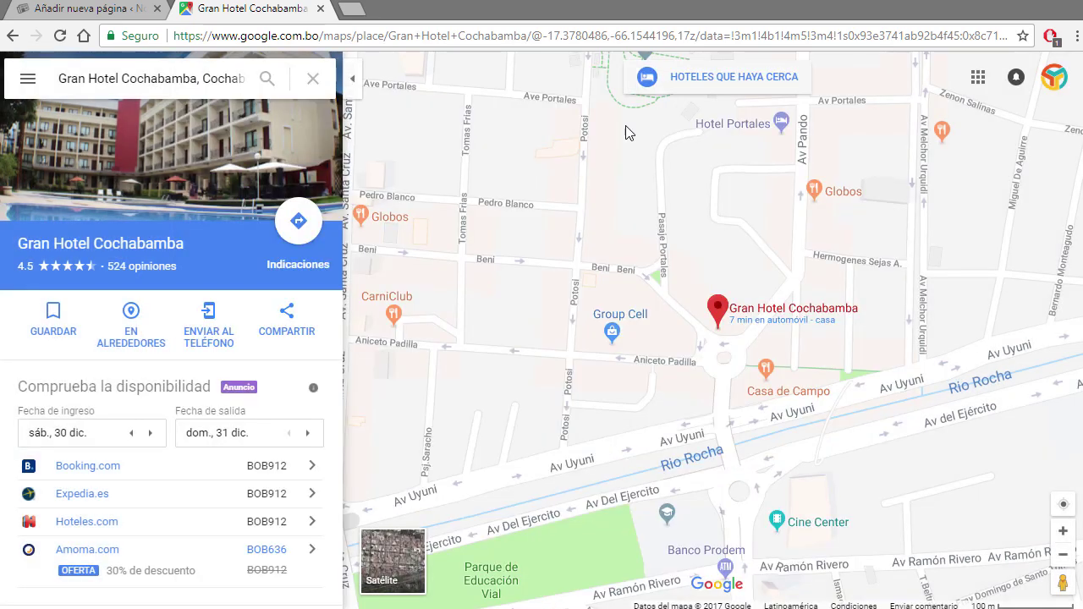
- Reopen the hotel's map embedding options and copy the iframe code
{"action": "left_click", "coordinate": [286, 324]}
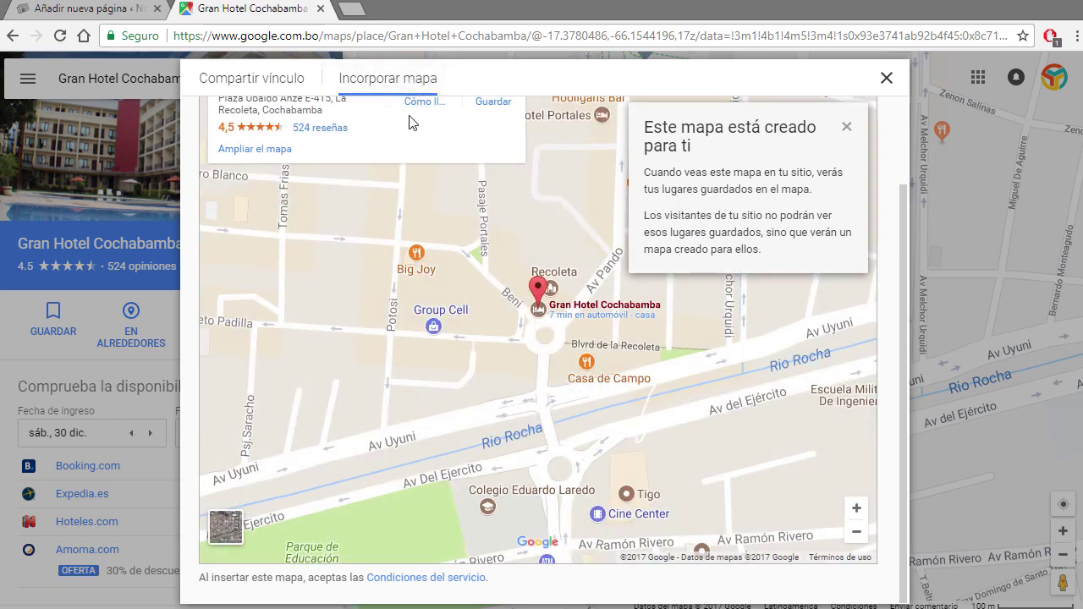
{"action": "scroll", "coordinate": [441, 146], "scroll_direction": "up", "scroll_amount": 2}
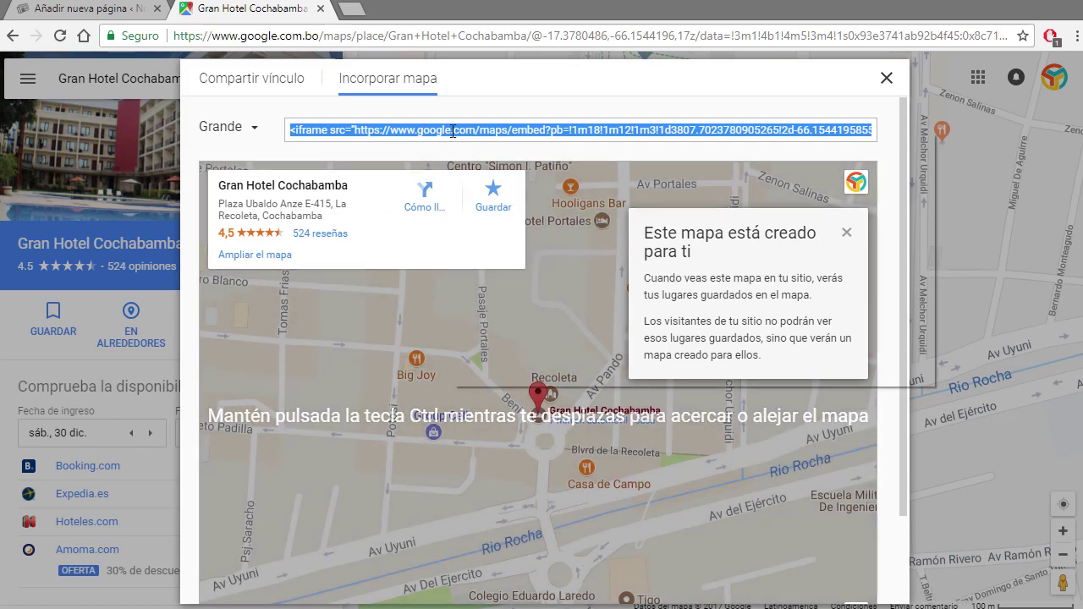
{"action": "right_click", "coordinate": [453, 131]}
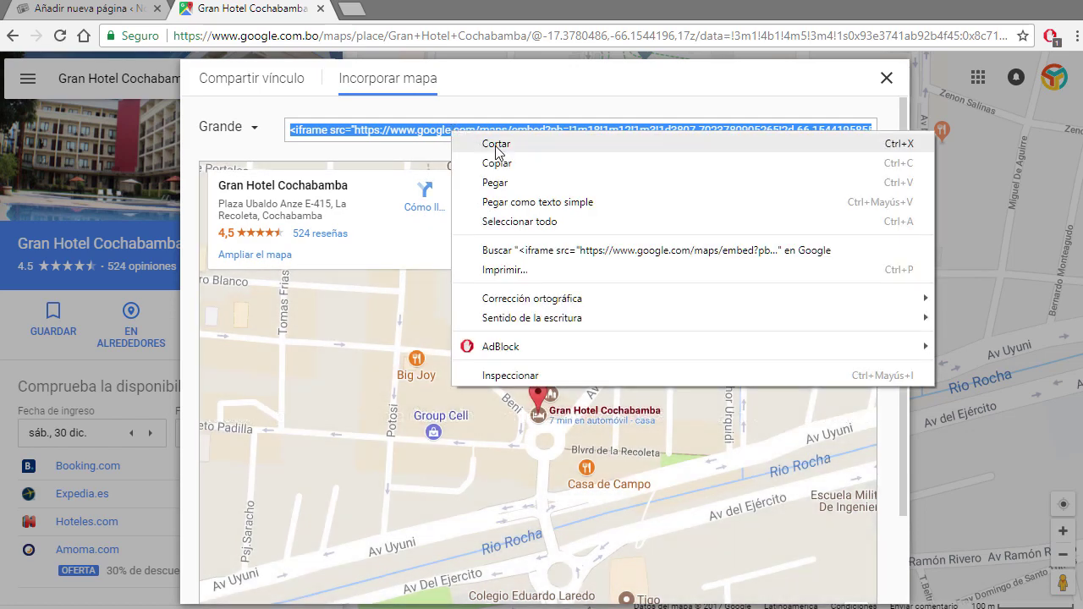
{"action": "left_click", "coordinate": [477, 161]}
- Switch back to the WordPress page editor and insert a horizontal line below the Facebook line of the contact text
{"action": "left_click", "coordinate": [81, 19]}
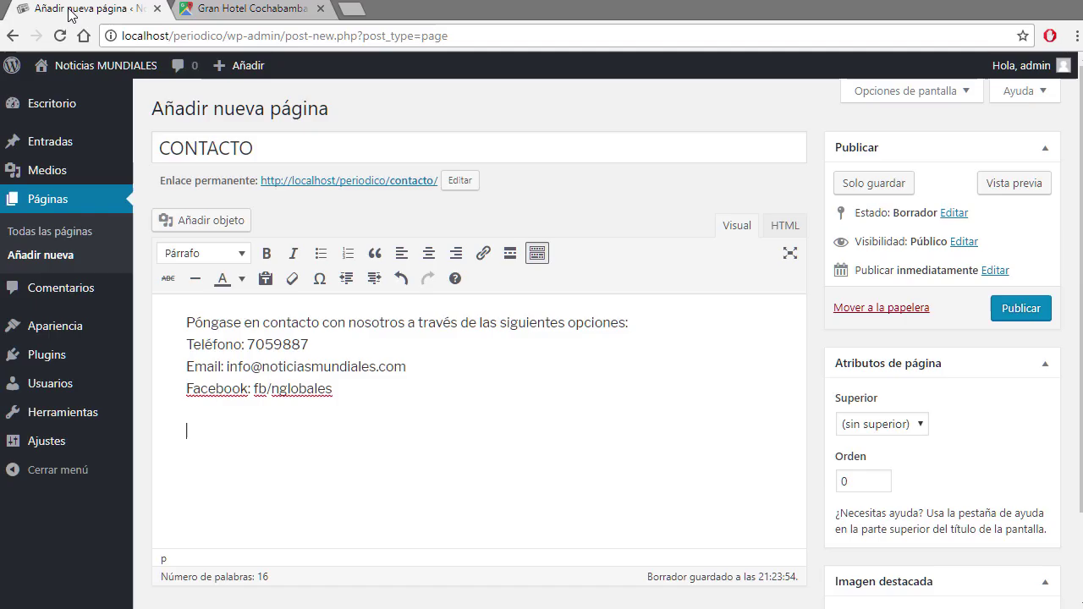
{"action": "left_click", "coordinate": [291, 428]}
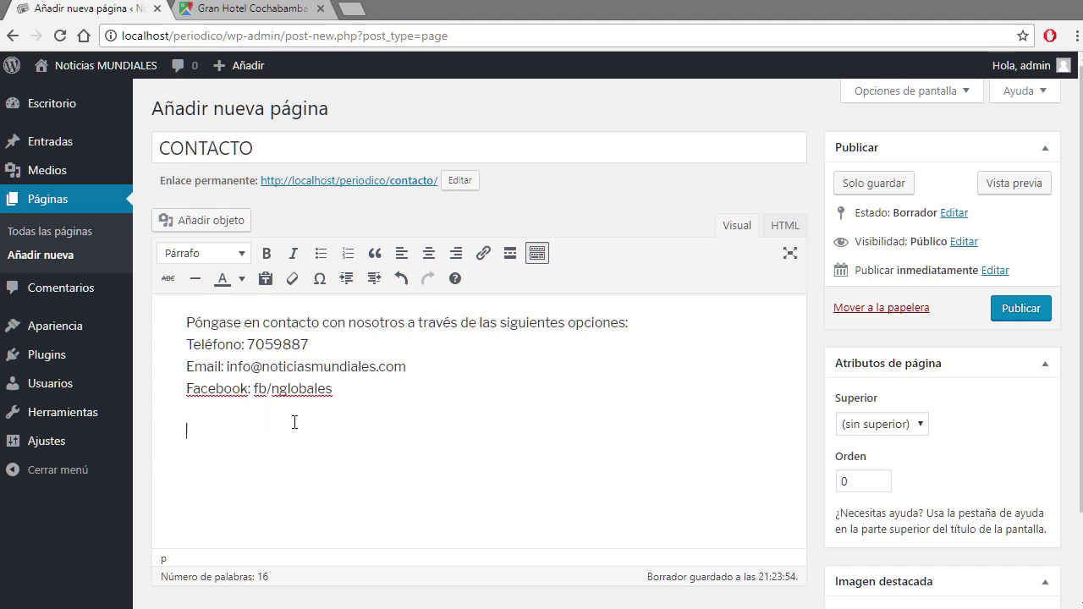
{"action": "left_click", "coordinate": [785, 225]}
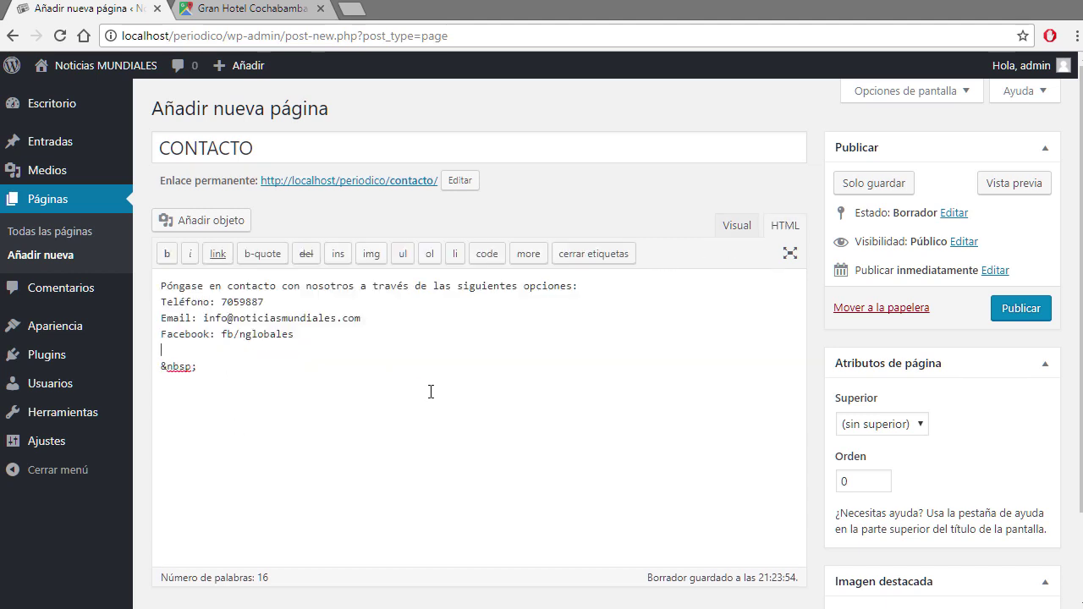
{"action": "left_click", "coordinate": [738, 227]}
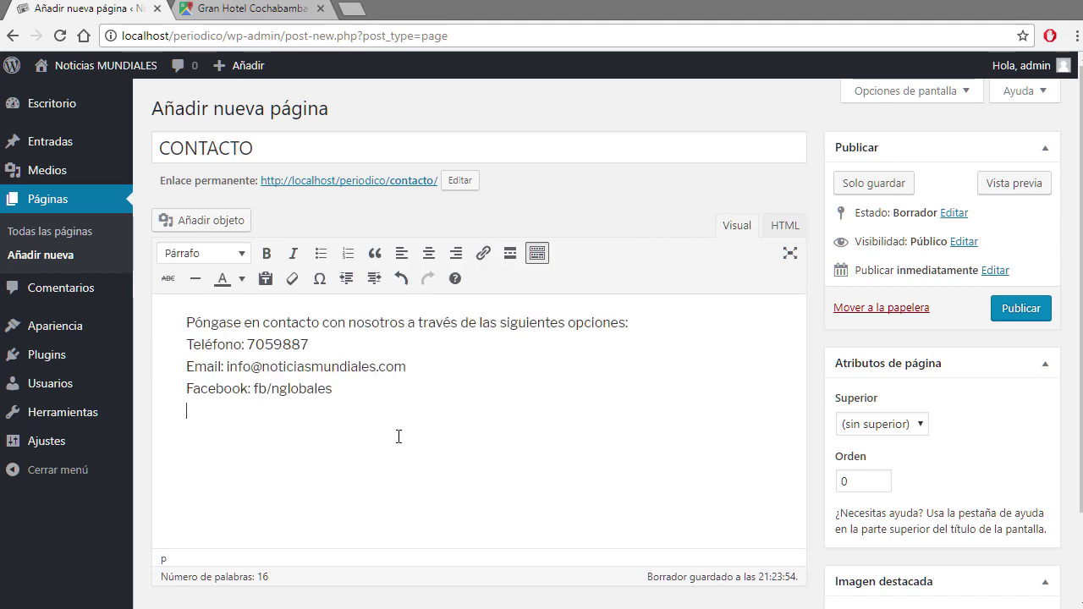
{"action": "left_click", "coordinate": [196, 278]}
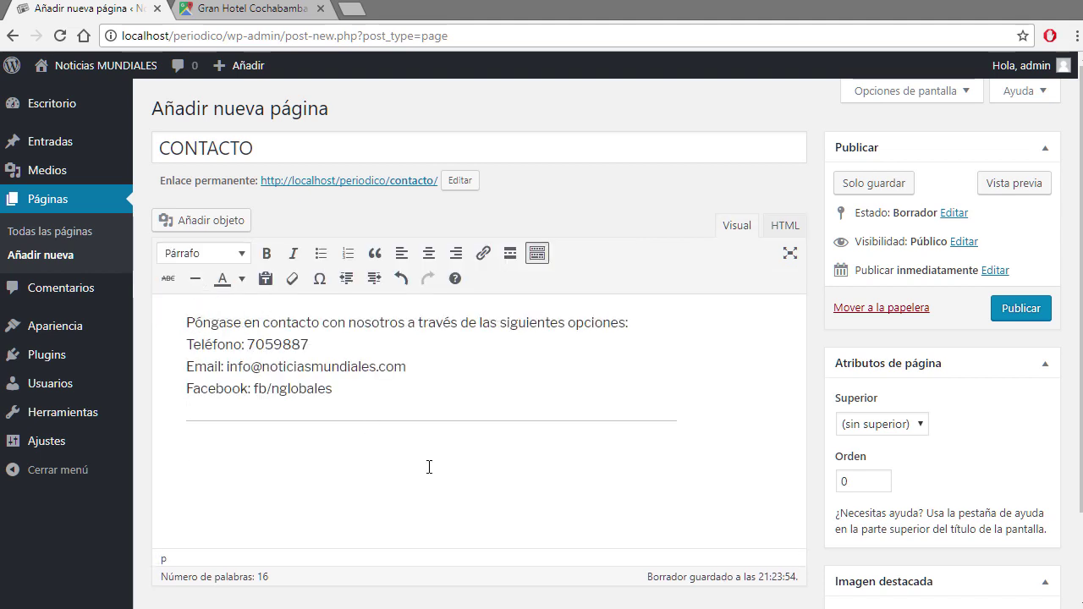
- Add the text "Encuentrenos en el siguiente mapa:" below the horizontal line, followed by a new paragraph
{"action": "type", "text": "Encuentrenos en"}
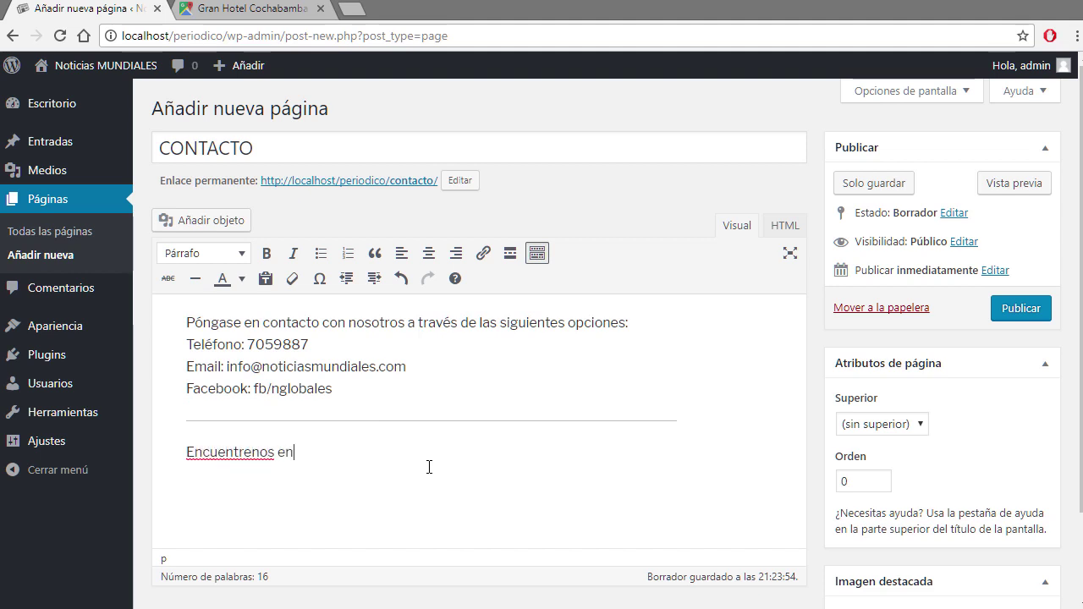
{"action": "type", "text": " el siguiente mapa"}
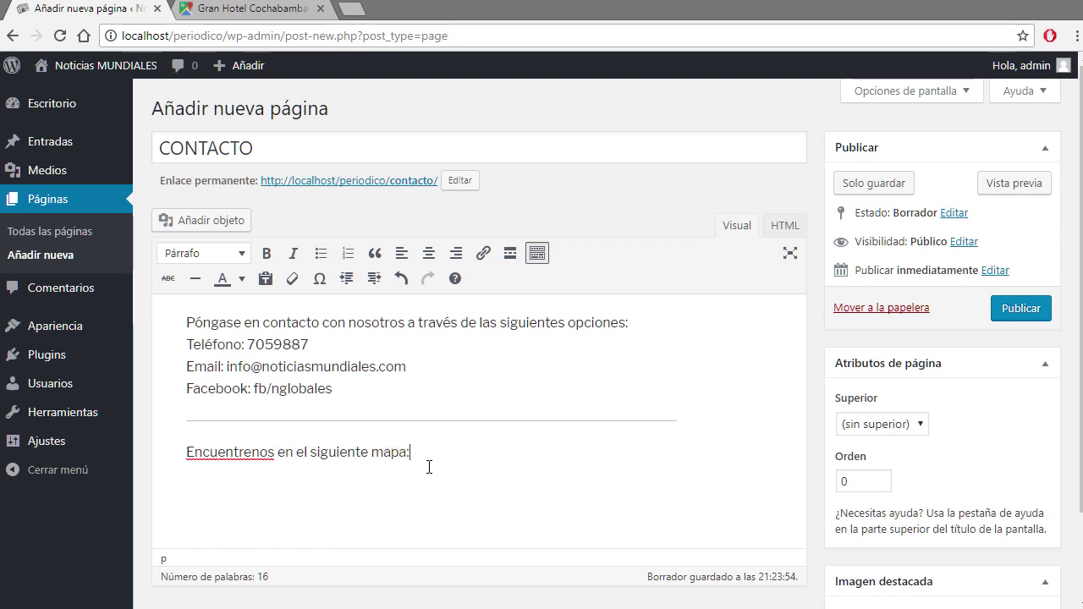
{"action": "type", "text": ":"}
{"action": "key", "text": "Return"}
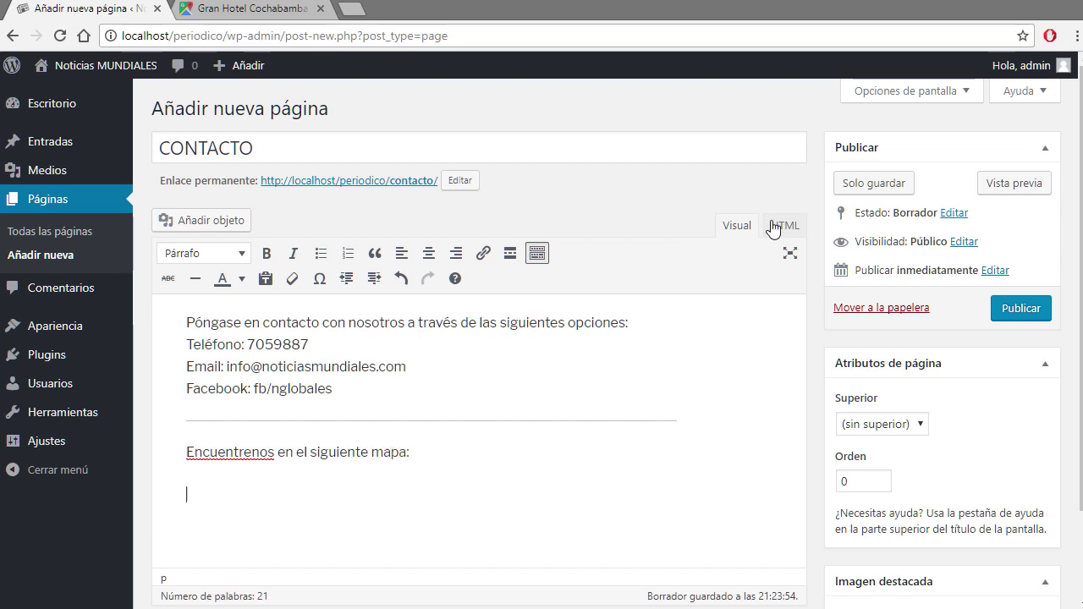
- Paste the copied map iframe code into the page's HTML below the "siguiente mapa" sentence and return to the visual view
{"action": "left_click", "coordinate": [774, 225]}
{"action": "left_click_drag", "start_coordinate": [207, 437], "coordinate": [160, 432]}
{"action": "key", "text": "ctrl+v"}
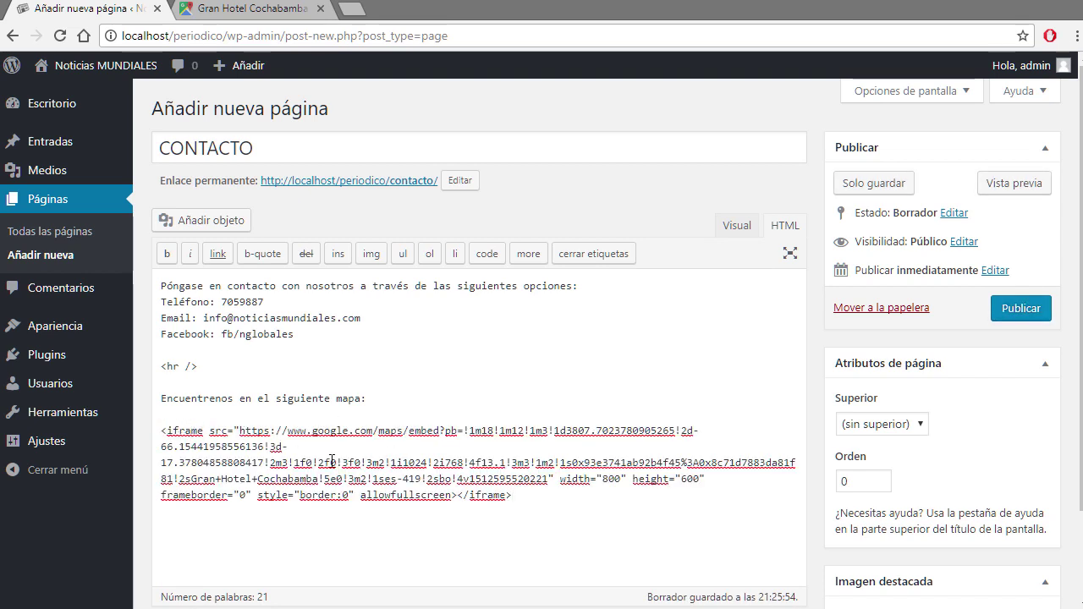
{"action": "left_click", "coordinate": [745, 226]}
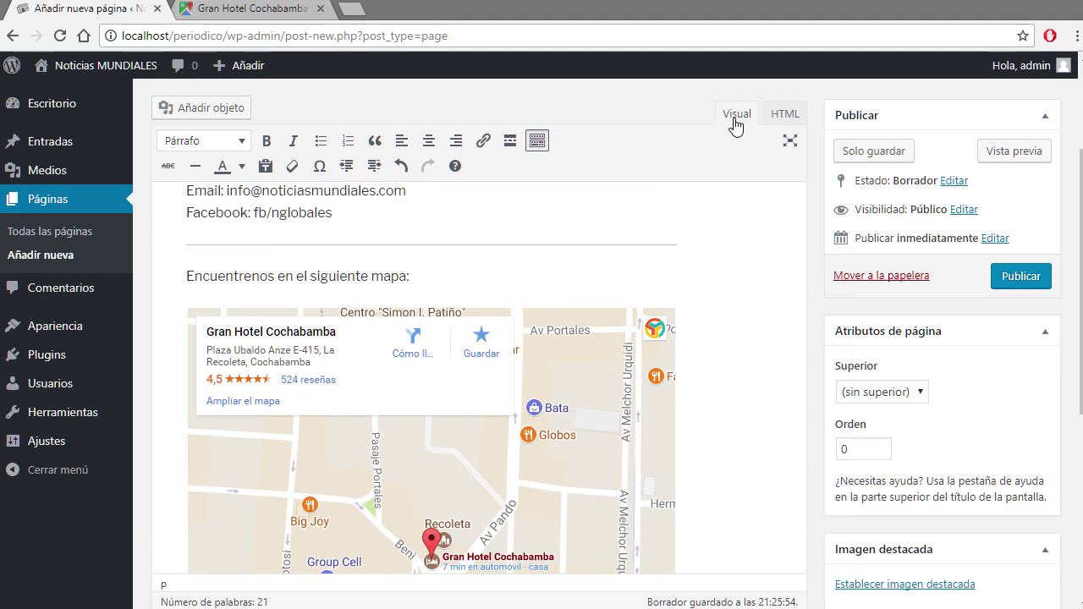
- Collapse the admin sidebar and correct the word "Encuentrenos" above the map to "Encuentranos"
{"action": "left_click", "coordinate": [17, 472]}
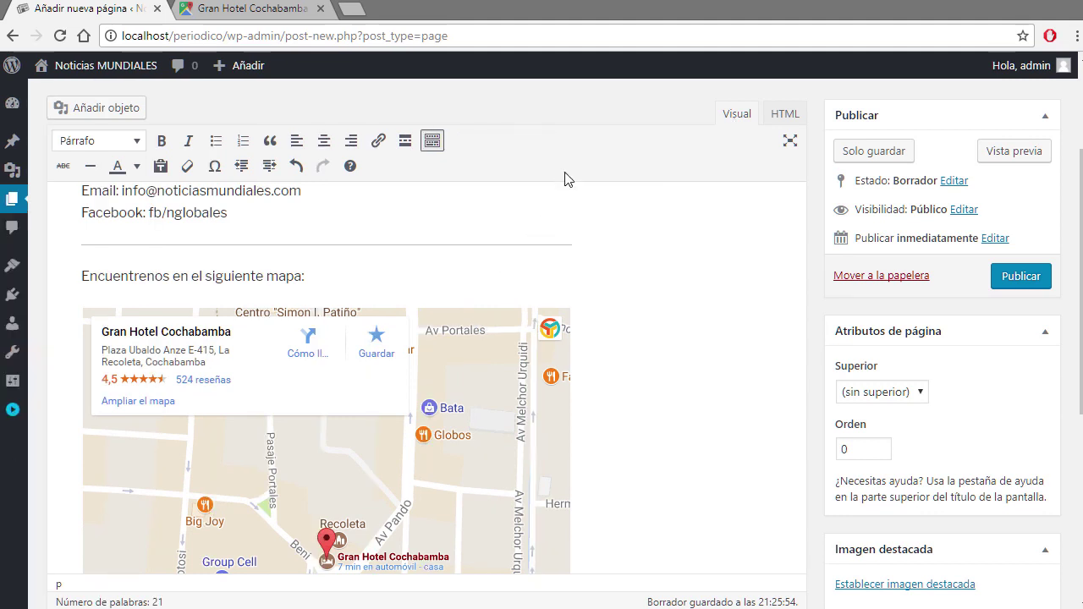
{"action": "left_click", "coordinate": [156, 278]}
{"action": "key", "text": "BackSpace"}
{"action": "type", "text": "a"}
{"action": "key", "text": "End"}
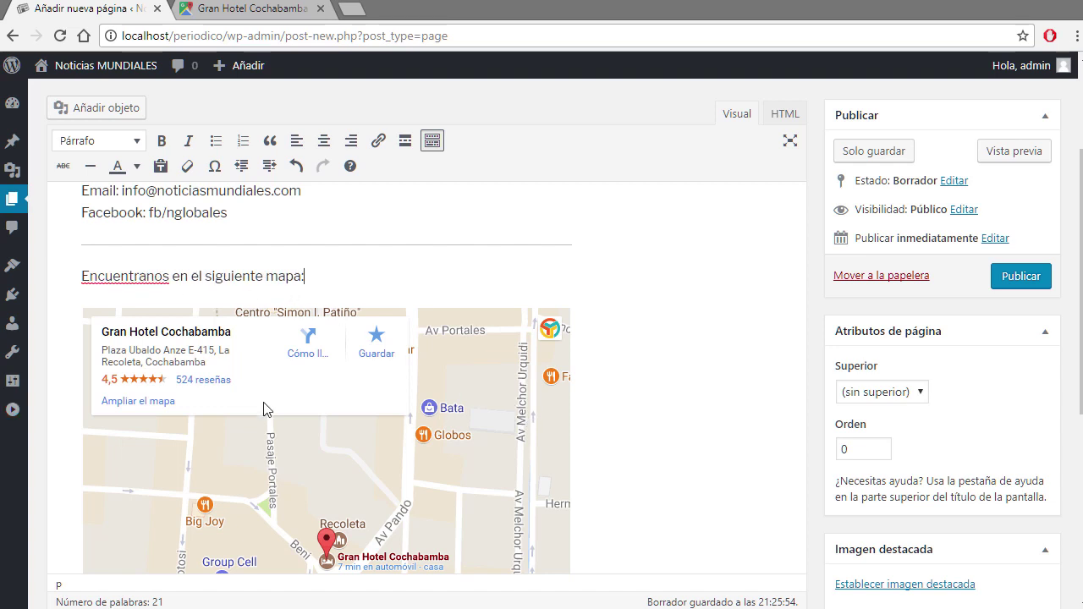
- Replace the word "Encuentranos" in the sentence above the map with "Ubícanos"
{"action": "right_click", "coordinate": [130, 277]}
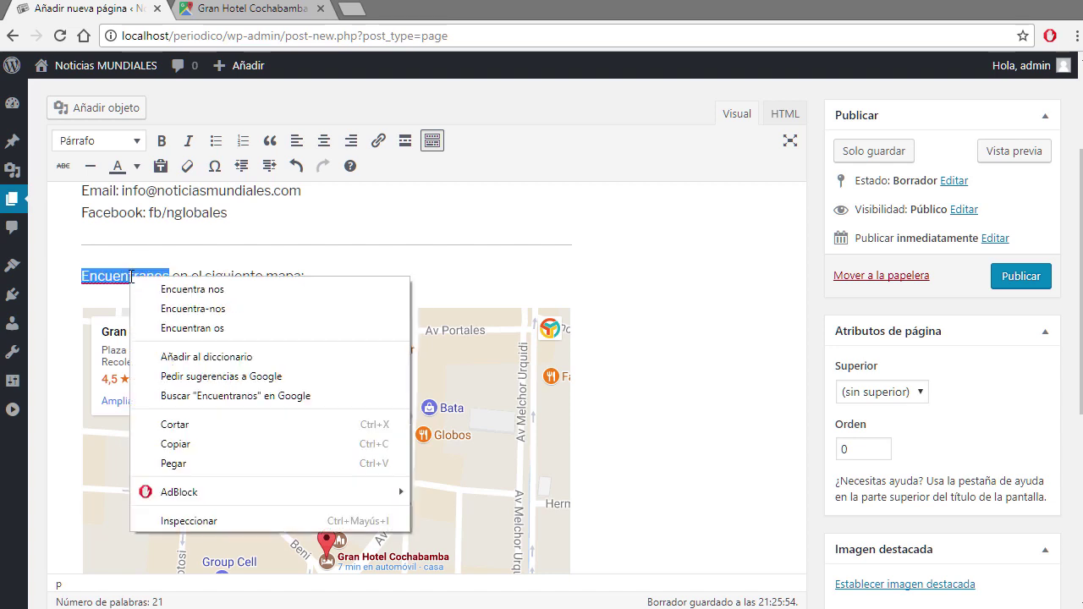
{"action": "left_click", "coordinate": [471, 255]}
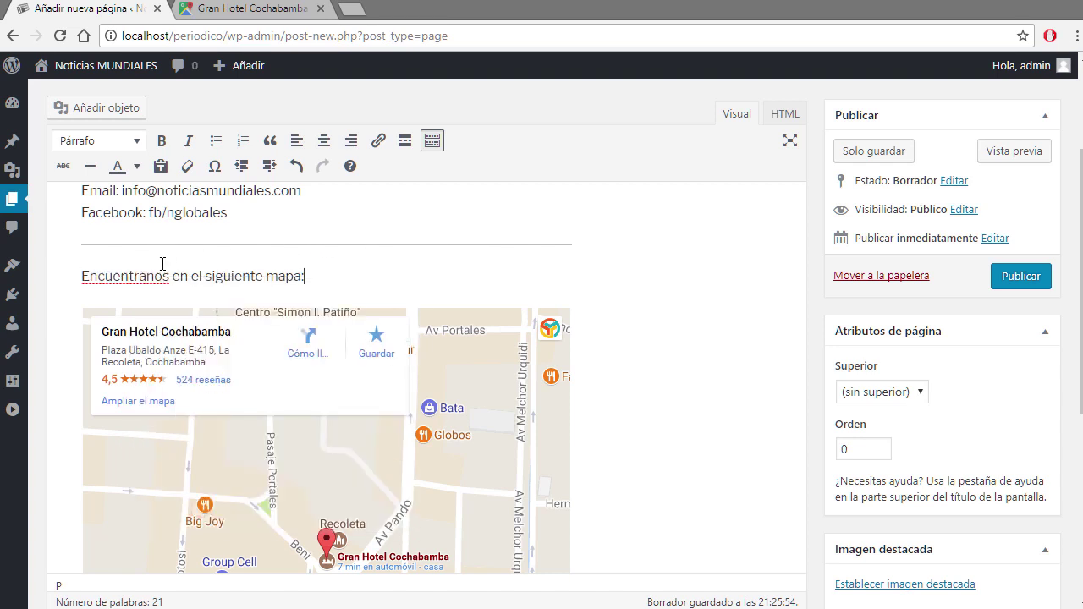
{"action": "type", "text": "Ub"}
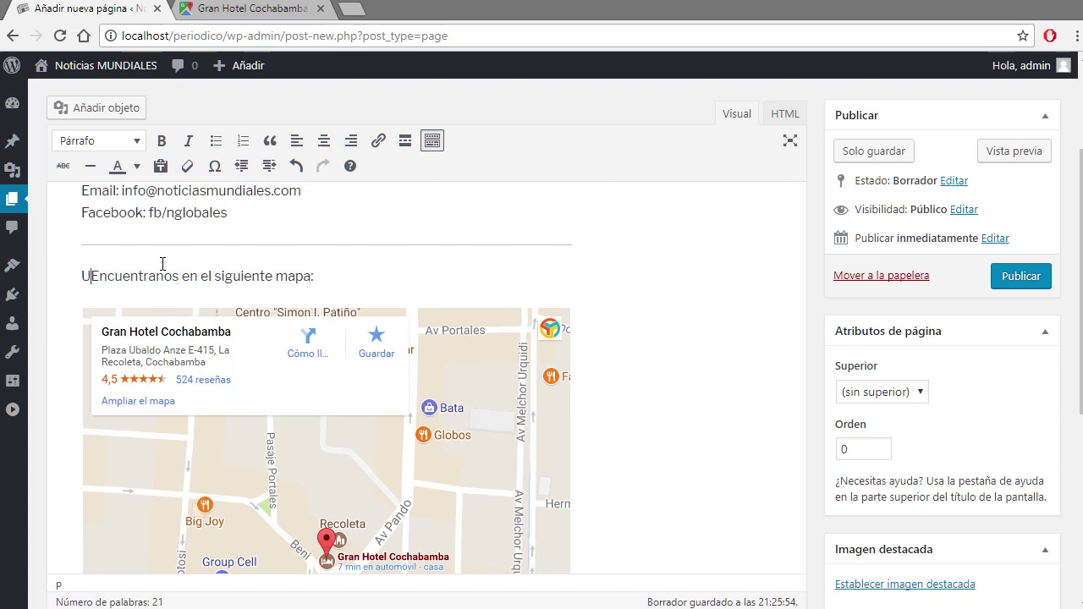
{"action": "type", "text": "icanos"}
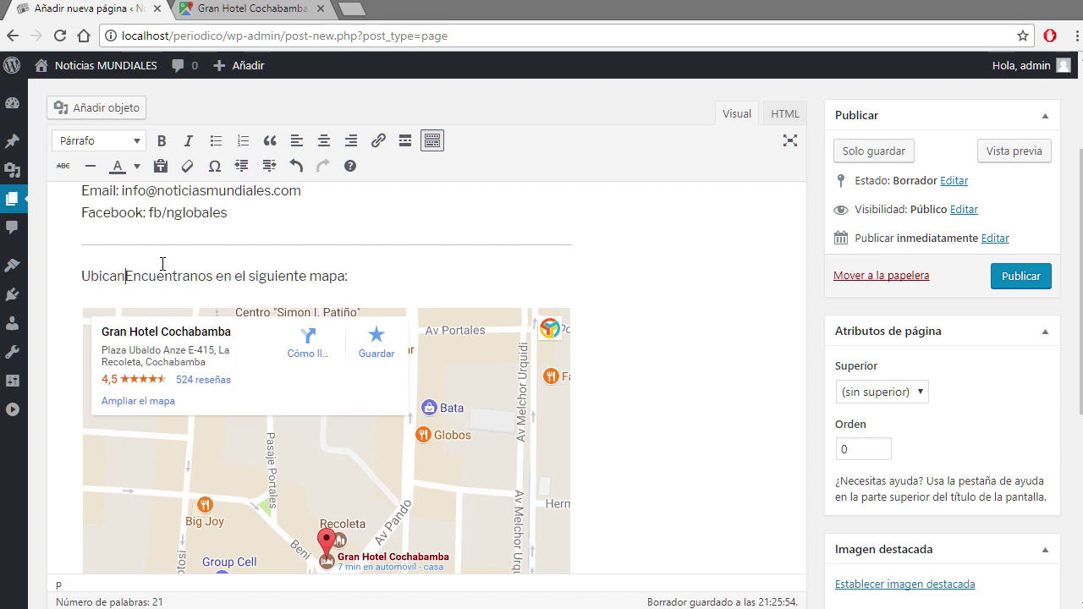
{"action": "key", "text": "Delete"}
{"action": "key", "text": "Delete"}
{"action": "key", "text": "Delete"}
{"action": "key", "text": "Delete"}
{"action": "key", "text": "Delete"}
{"action": "key", "text": "Delete"}
{"action": "key", "text": "Delete"}
{"action": "key", "text": "Delete"}
{"action": "key", "text": "Delete"}
{"action": "key", "text": "Delete"}
{"action": "key", "text": "Delete"}
{"action": "key", "text": "Delete"}
{"action": "key", "text": "Delete"}
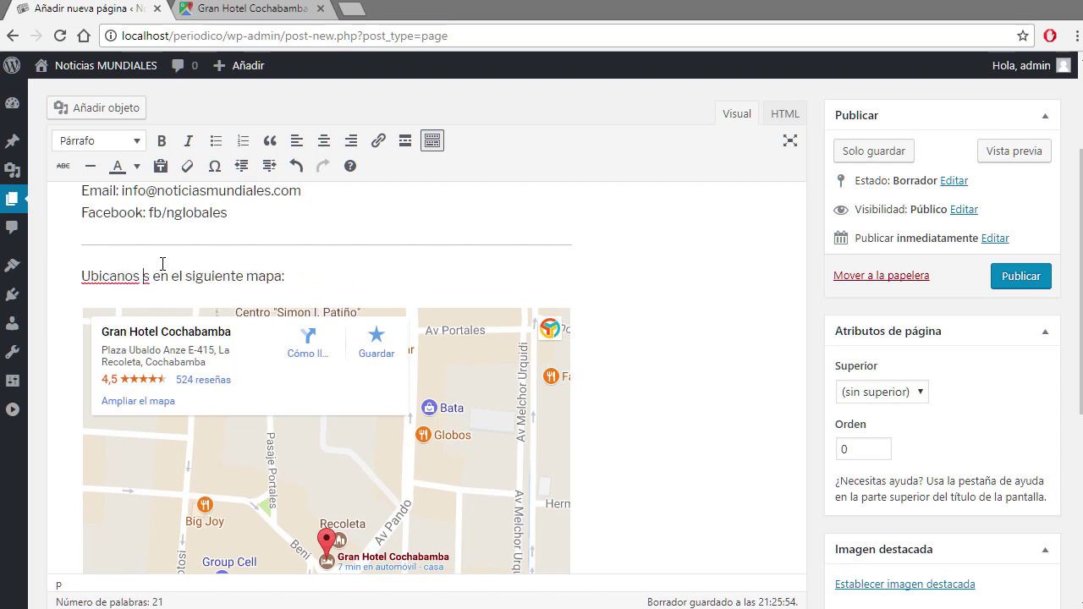
{"action": "key", "text": "BackSpace"}
{"action": "key", "text": "BackSpace"}
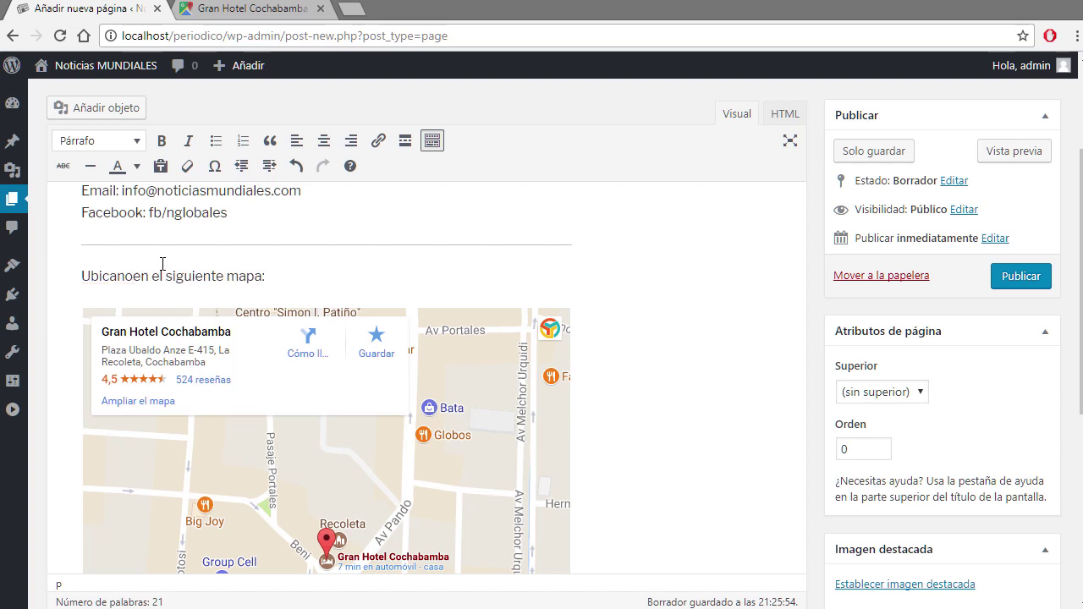
{"action": "key", "text": "BackSpace"}
{"action": "type", "text": "bs"}
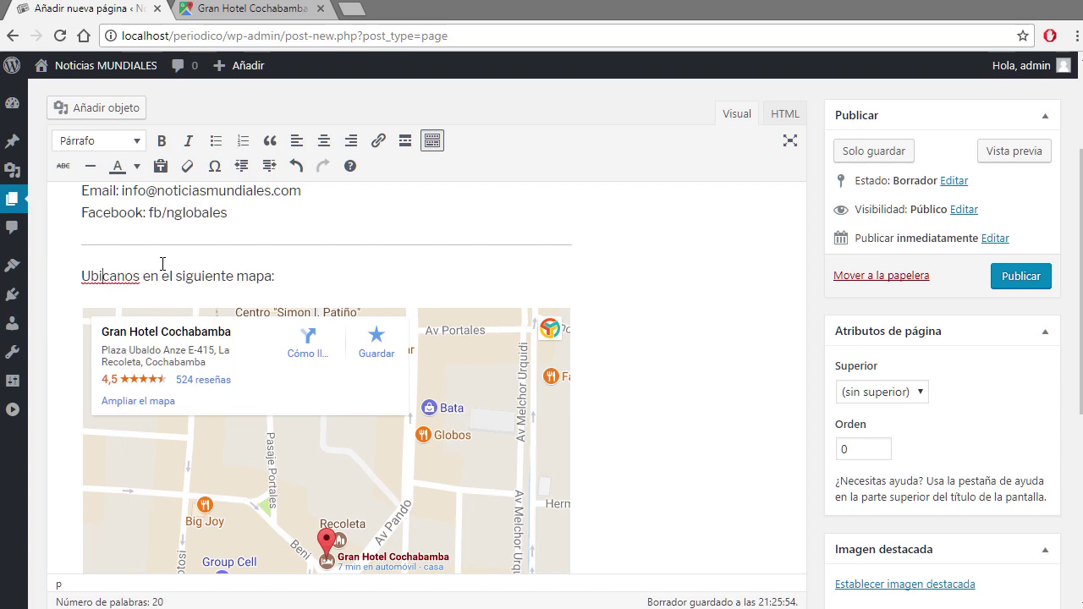
{"action": "key", "text": "BackSpace"}
{"action": "type", "text": "i"}
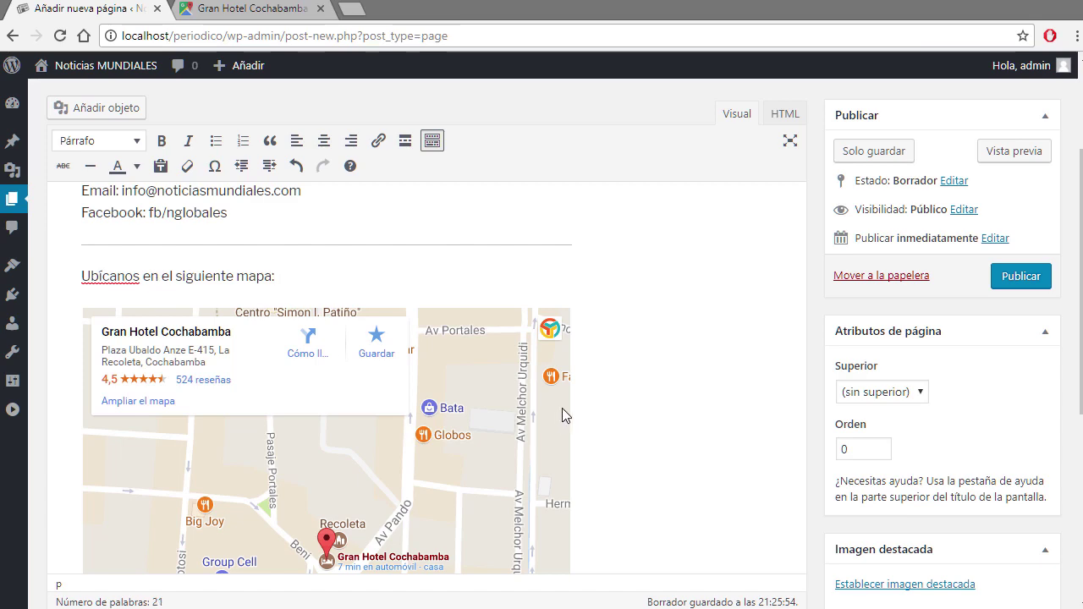
- Add the sentence "Si desea, puede enviarnos directamente su consulta mediante el siguiente formulario de contacto:" in a new paragraph below the map
{"action": "key", "text": "ctrl+End"}
{"action": "key", "text": "Return"}
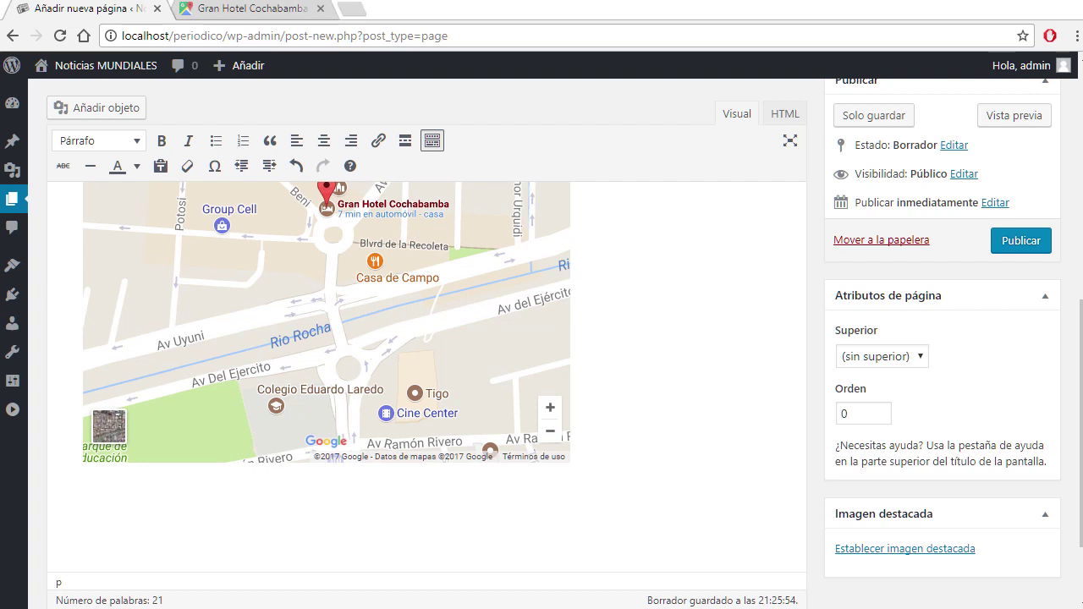
{"action": "left_click", "coordinate": [161, 531]}
{"action": "type", "text": "Si desea, puede enviarnos directamente su consulta mediante el siguiente formulario de contacto:"}
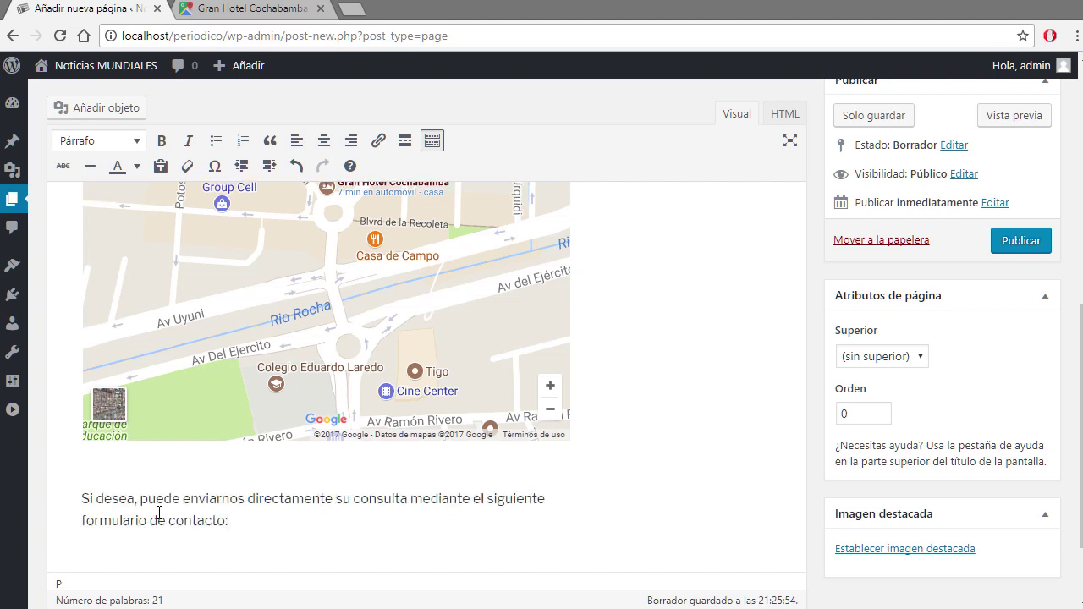
- Insert a horizontal line between the map and the contact form sentence, and add an empty paragraph below that sentence
{"action": "key", "text": "Up"}
{"action": "key", "text": "Return"}
{"action": "key", "text": "Up"}
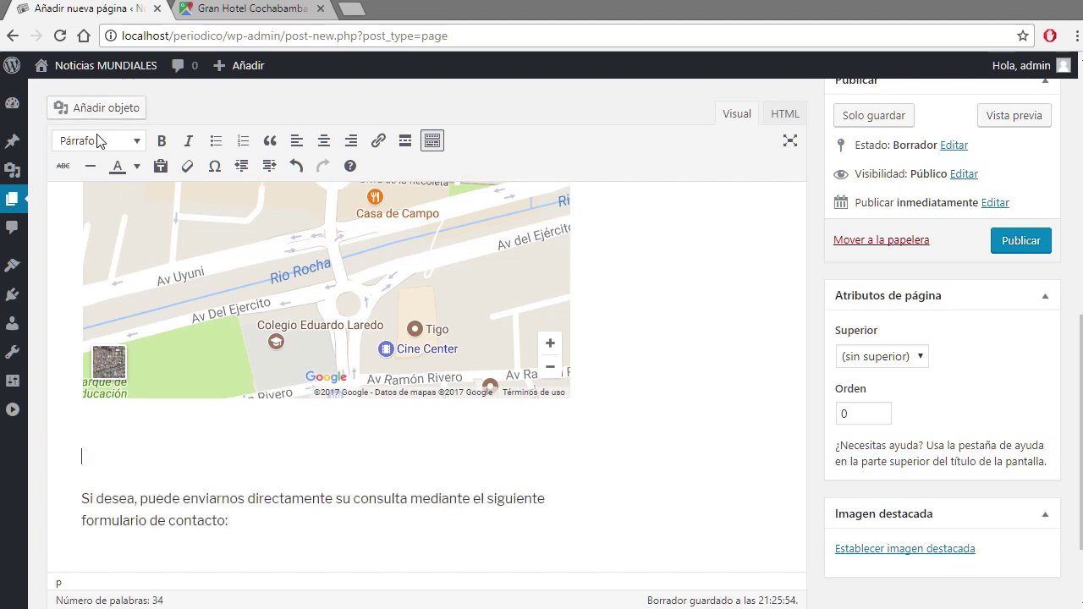
{"action": "left_click", "coordinate": [91, 166]}
{"action": "scroll", "coordinate": [444, 436], "scroll_direction": "up", "scroll_amount": 4}
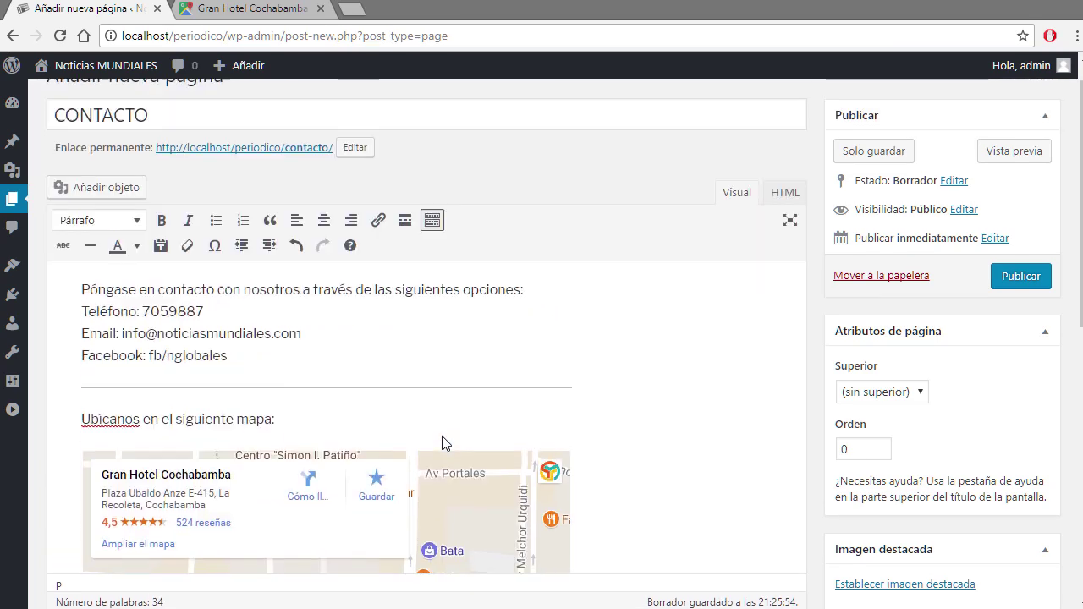
{"action": "scroll", "coordinate": [442, 442], "scroll_direction": "down", "scroll_amount": 5}
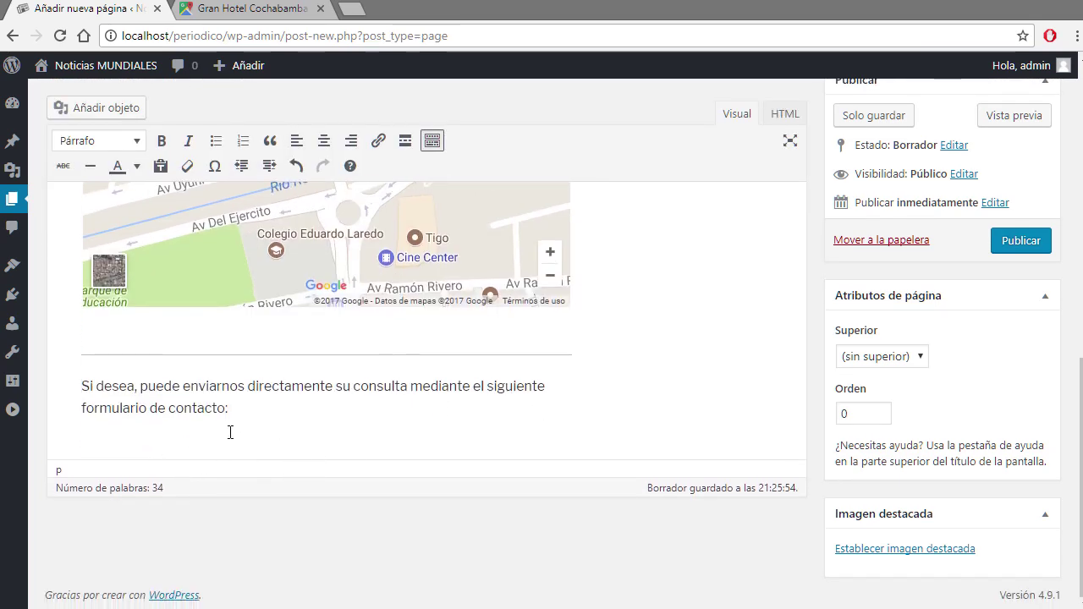
{"action": "key", "text": "Return"}
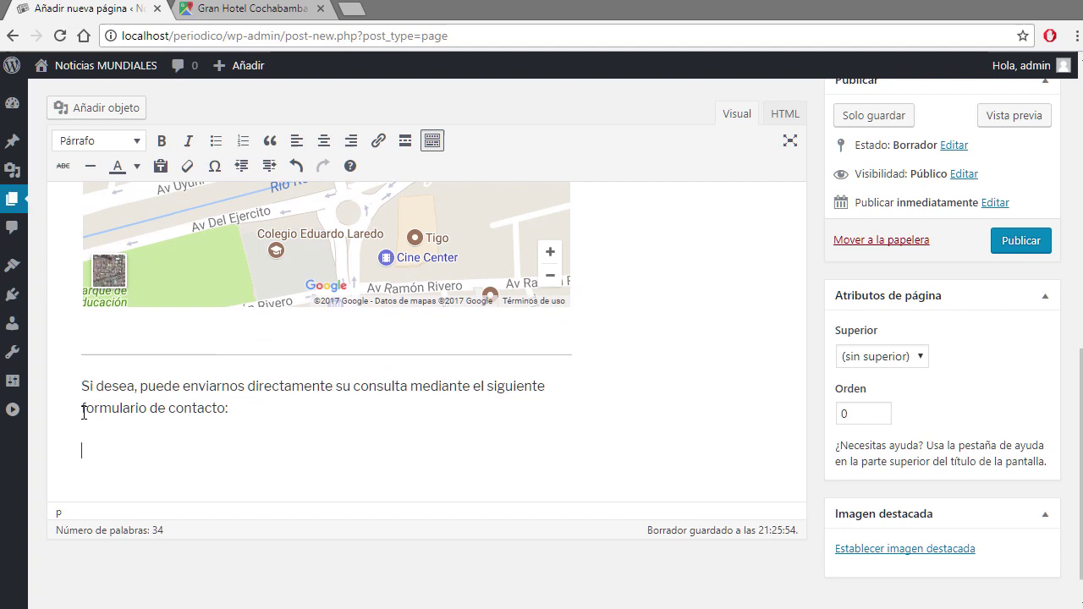
- Expand the admin sidebar, open the page for adding new plugins in a separate browser tab, and close the Google Maps tab
{"action": "left_click", "coordinate": [16, 411]}
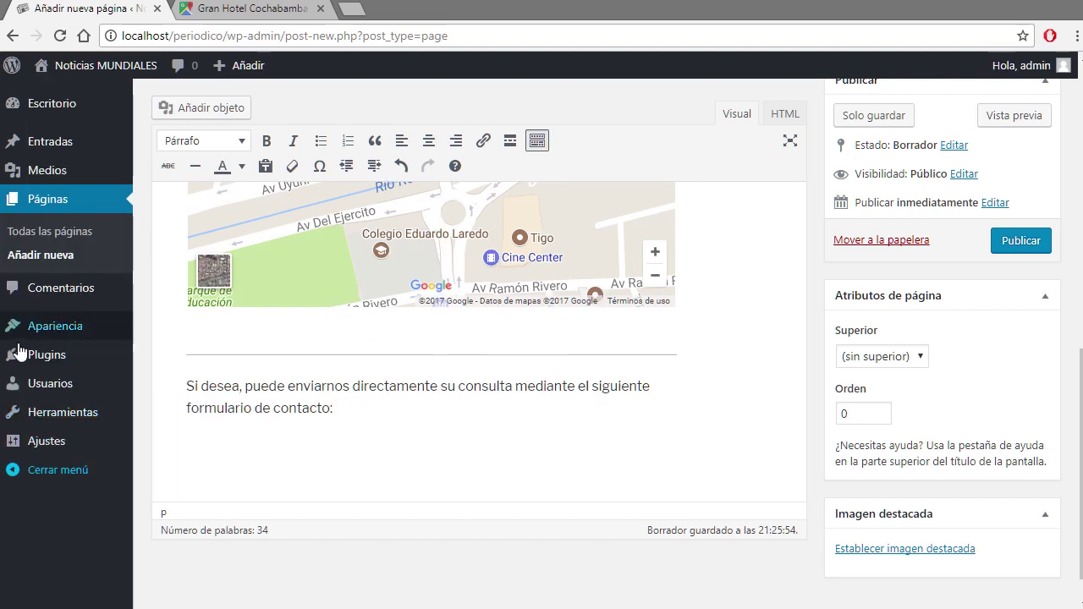
{"action": "mouse_move", "coordinate": [34, 362]}
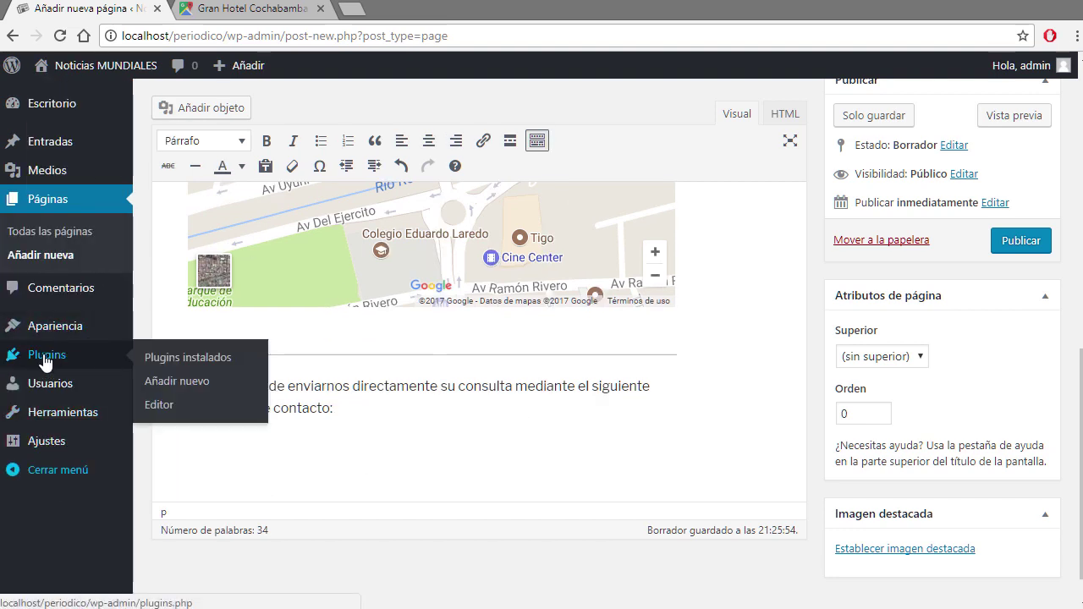
{"action": "right_click", "coordinate": [182, 390]}
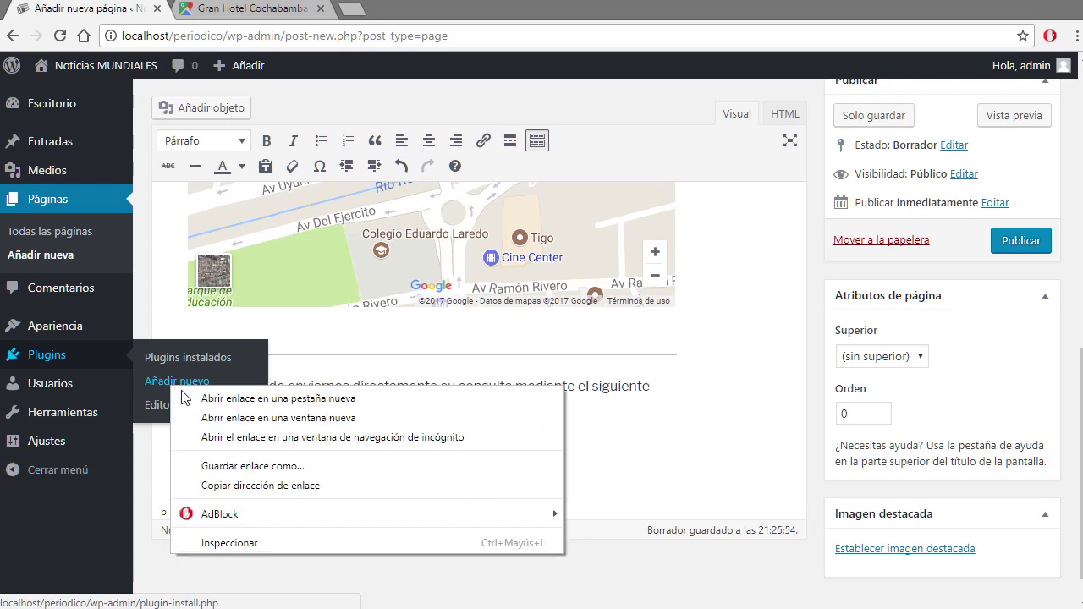
{"action": "left_click", "coordinate": [188, 398]}
{"action": "left_click", "coordinate": [246, 10]}
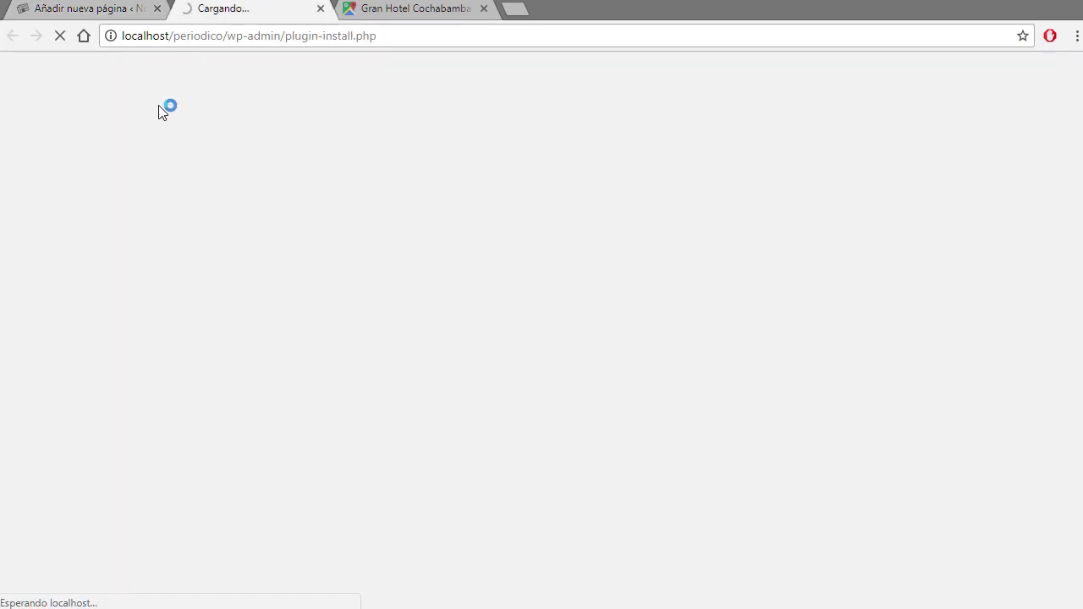
{"action": "left_click", "coordinate": [95, 8]}
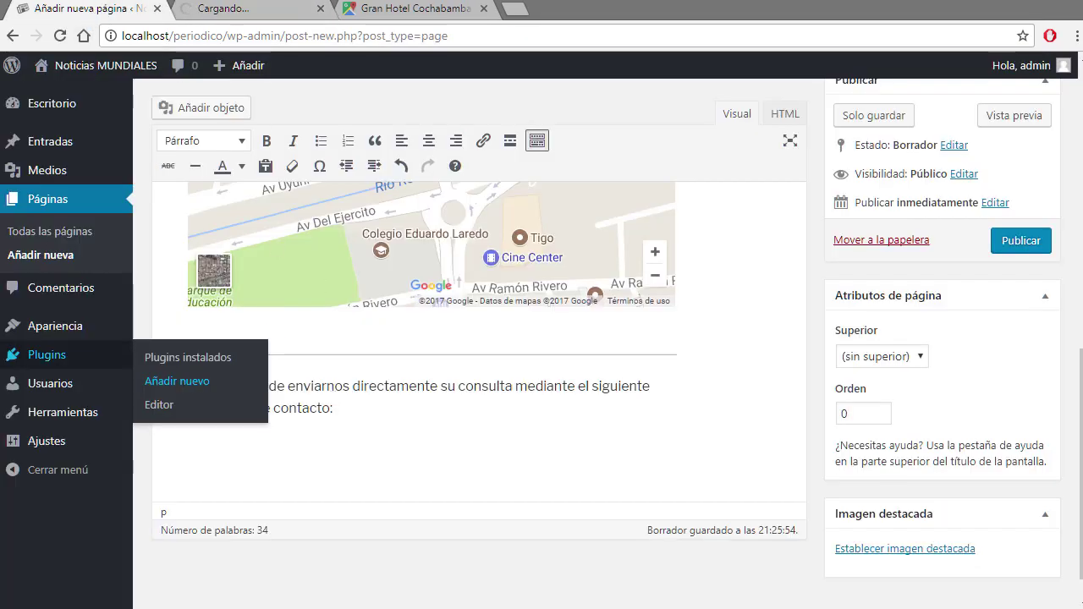
{"action": "left_click", "coordinate": [246, 10]}
{"action": "left_click", "coordinate": [483, 8]}
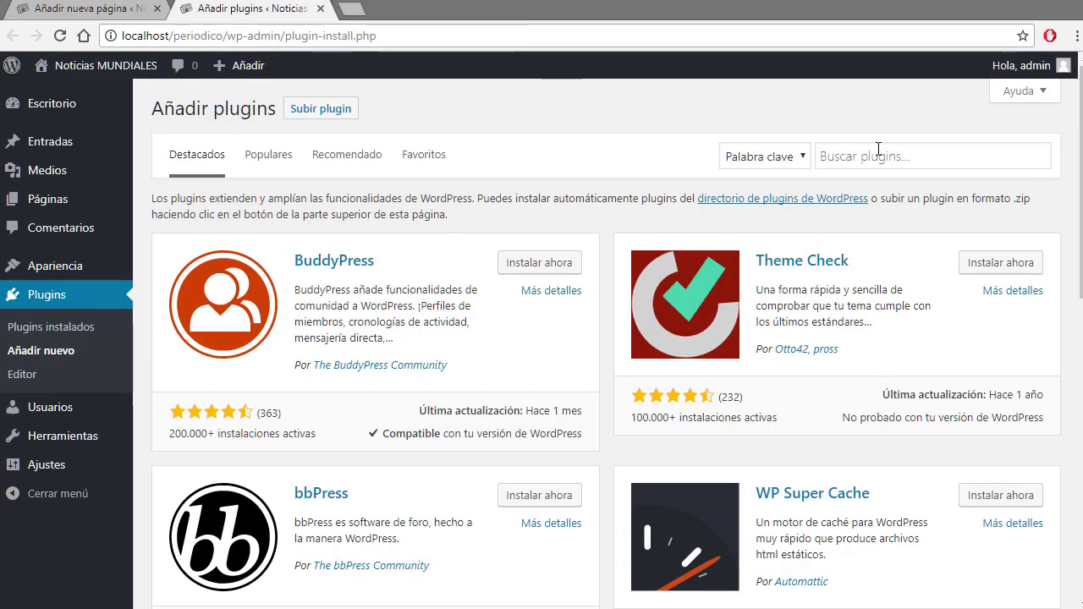
- Search the plugin directory for "contact form", and install and activate the Contact Form 7 plugin
{"action": "left_click", "coordinate": [927, 161]}
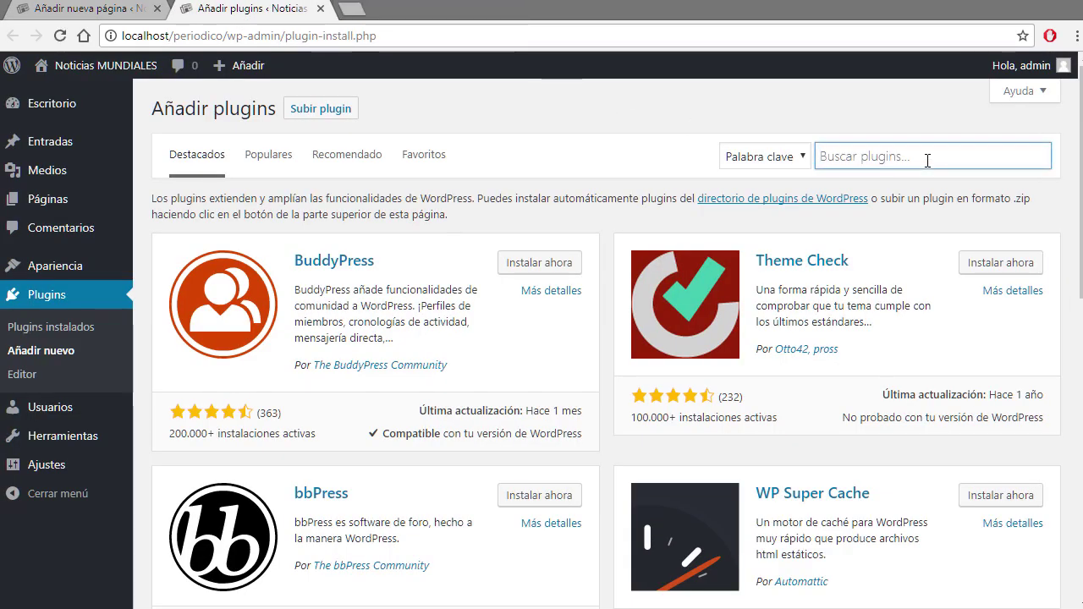
{"action": "type", "text": "cont"}
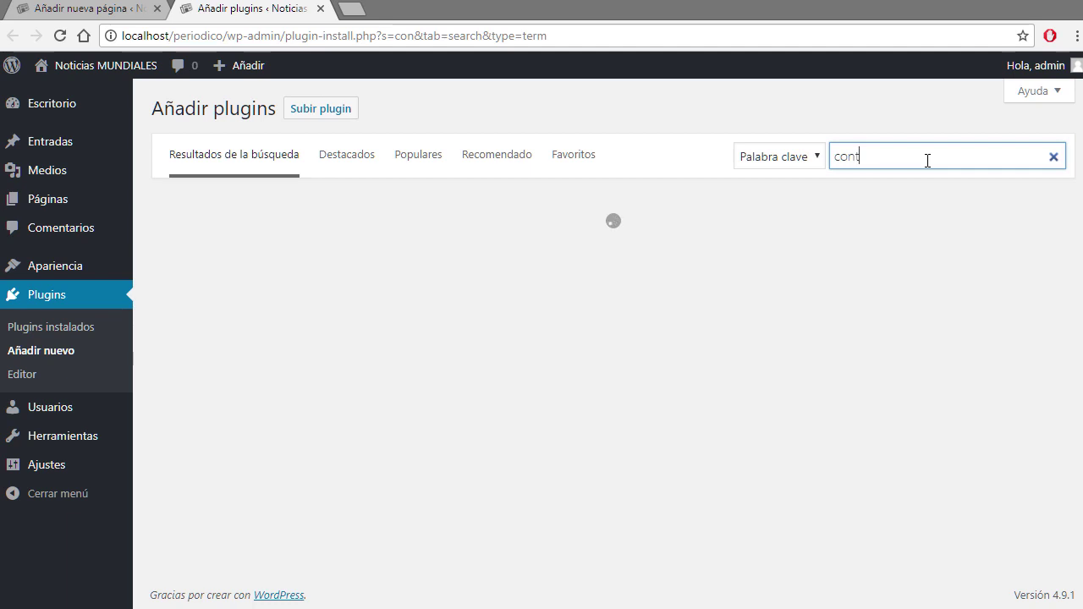
{"action": "type", "text": "act form"}
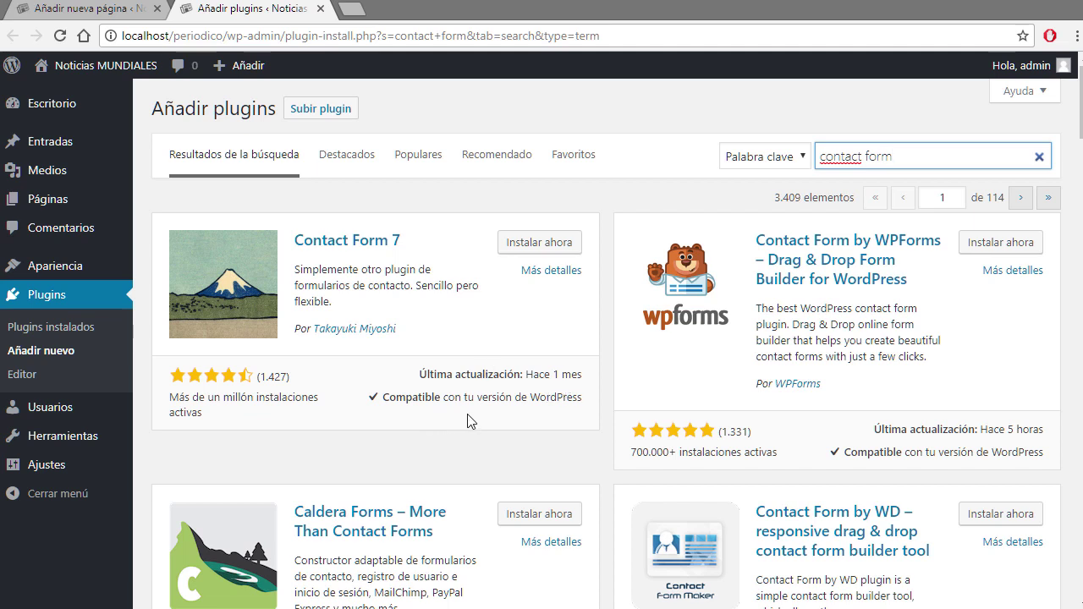
{"action": "left_click", "coordinate": [549, 243]}
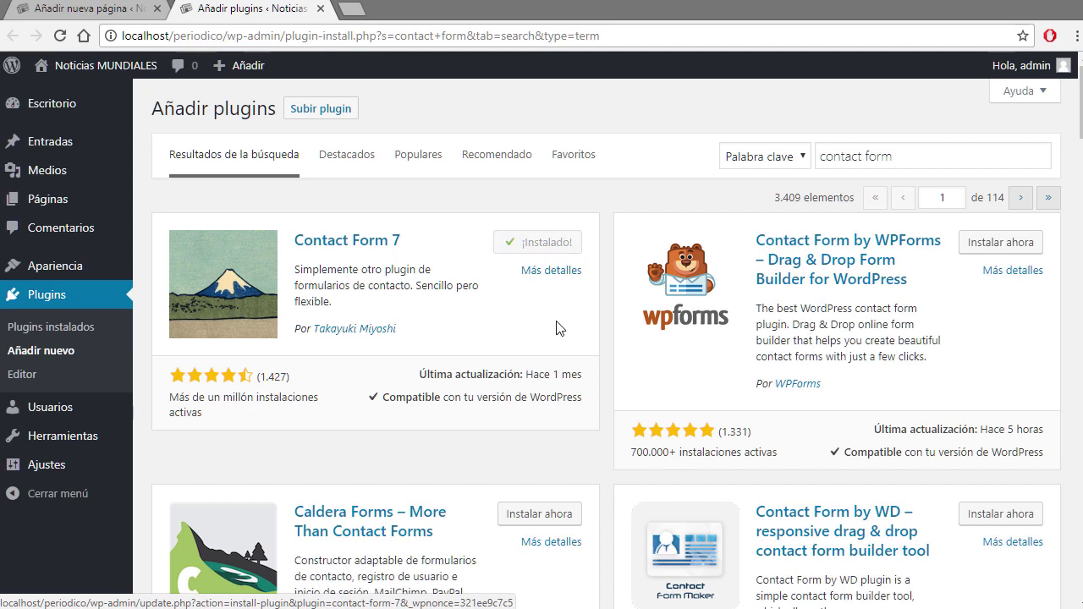
{"action": "left_click", "coordinate": [554, 243]}
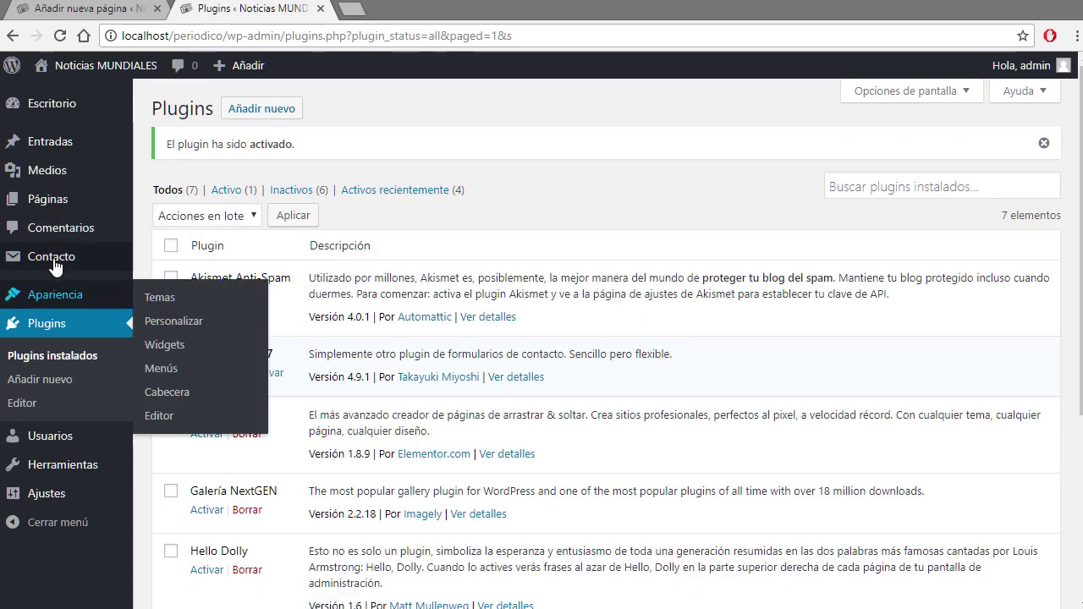
- Open the plugin's list of contact forms and copy the shortcode of "Formulario de contacto 1"
{"action": "mouse_move", "coordinate": [46, 266]}
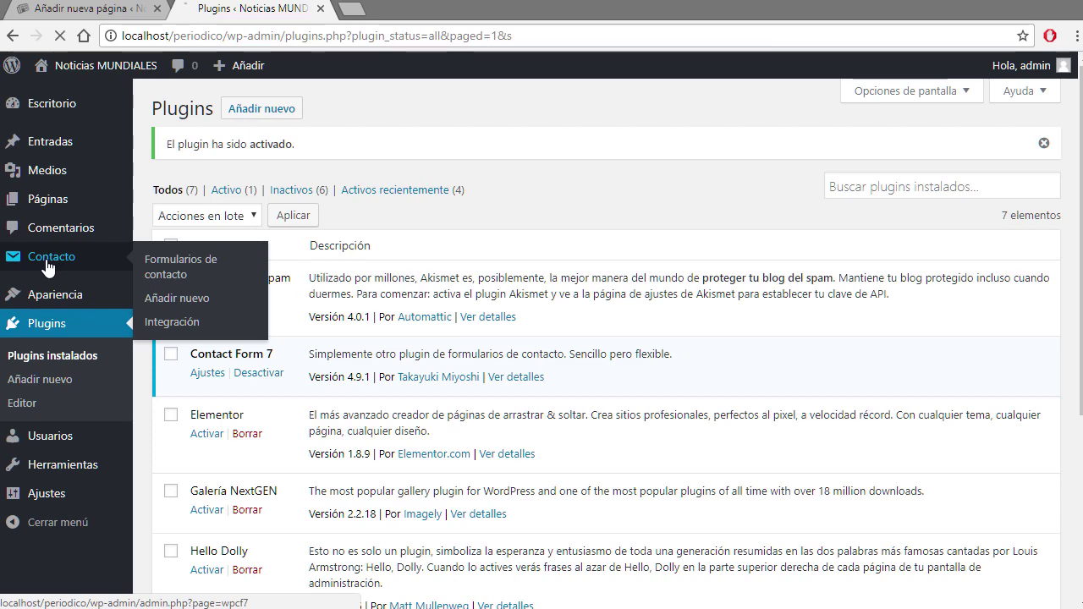
{"action": "left_click", "coordinate": [46, 266]}
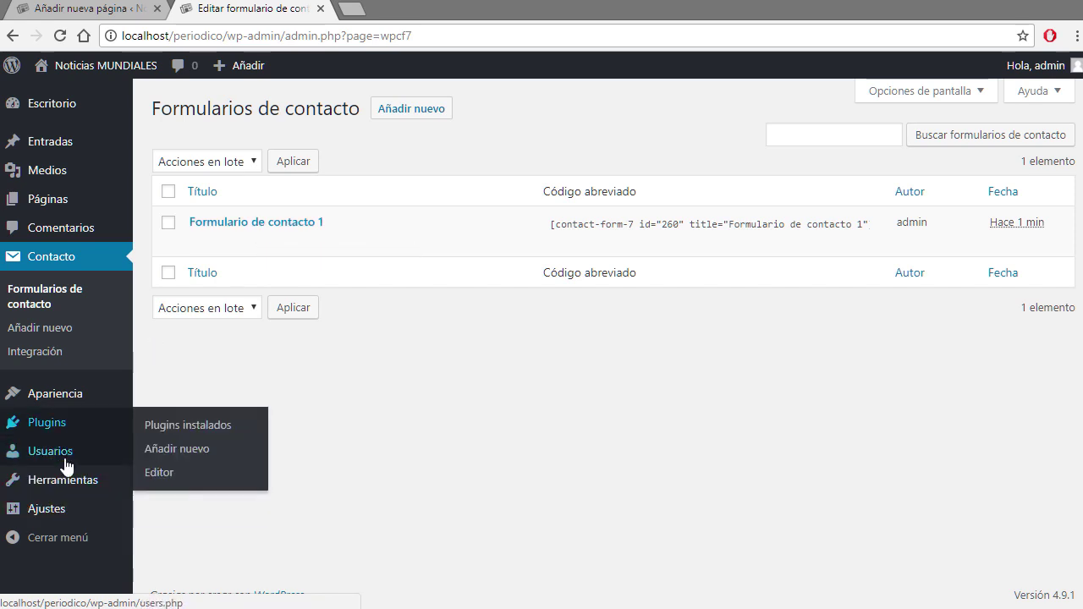
{"action": "mouse_move", "coordinate": [72, 508]}
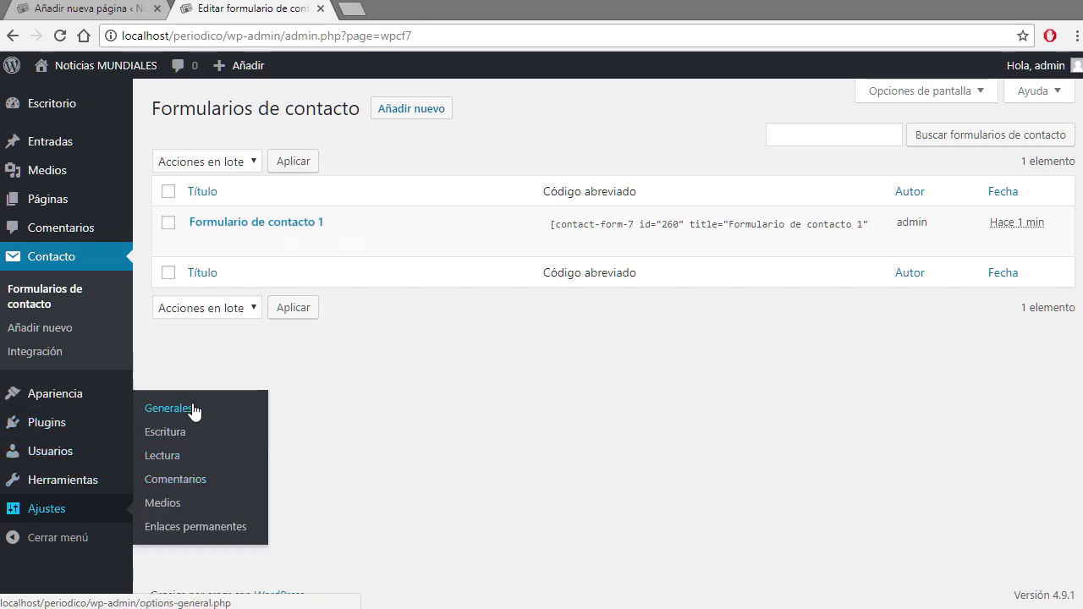
{"action": "left_click", "coordinate": [591, 224]}
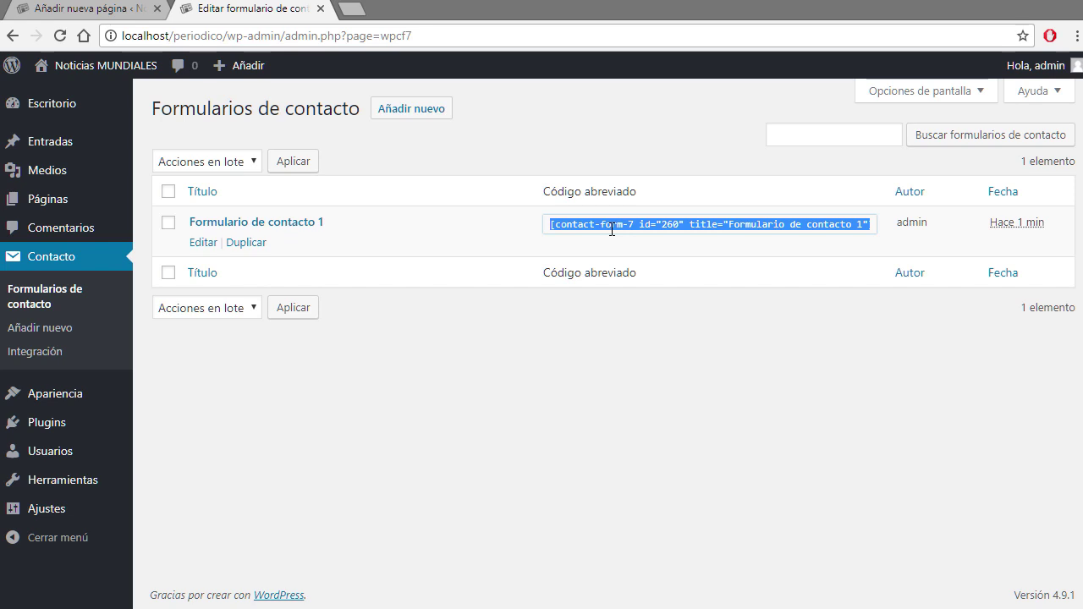
- Return to the CONTACTO page editor, paste the form shortcode into the empty paragraph below the form sentence, and publish the page
{"action": "left_click", "coordinate": [110, 8]}
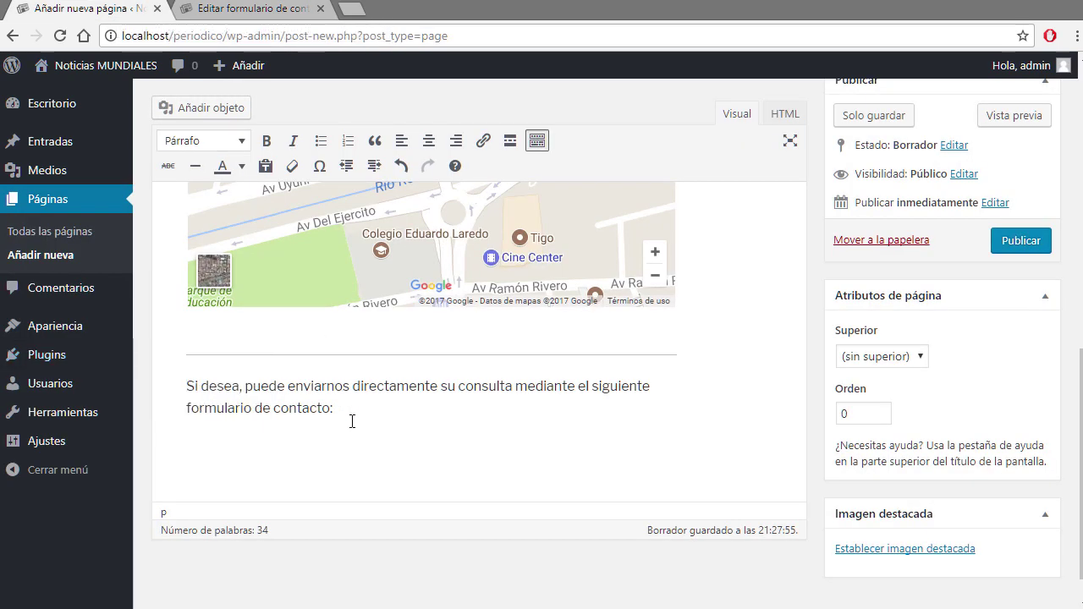
{"action": "type", "text": "[contact-form-7 id=\"260\" title=\"Formulario de contacto 1\"]"}
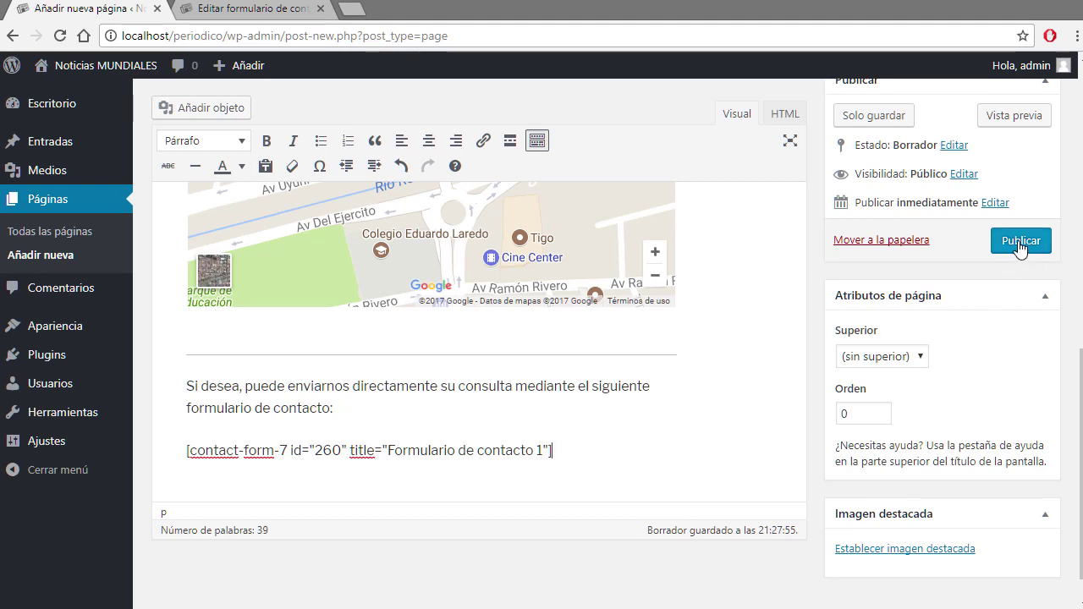
{"action": "left_click", "coordinate": [1021, 242]}
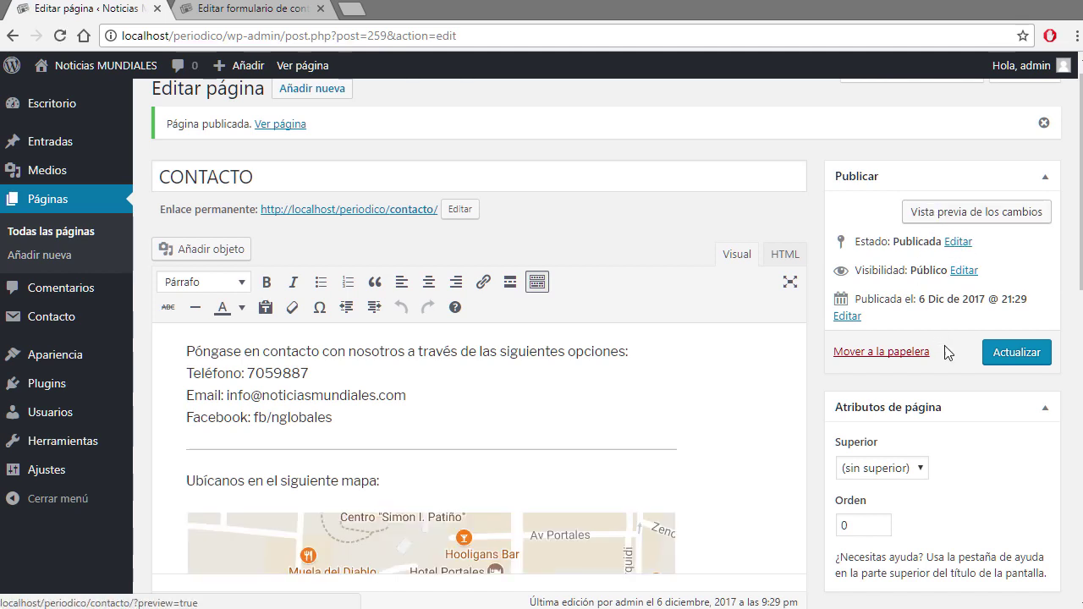
- Open the published CONTACTO page from its permalink in a new browser tab and view it
{"action": "right_click", "coordinate": [289, 211]}
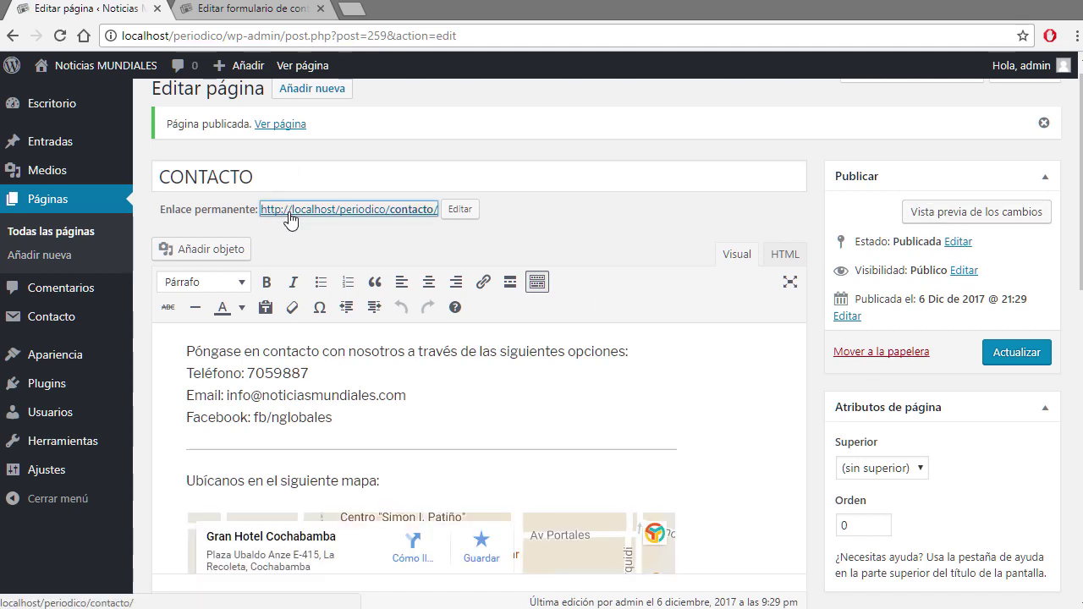
{"action": "left_click", "coordinate": [313, 224]}
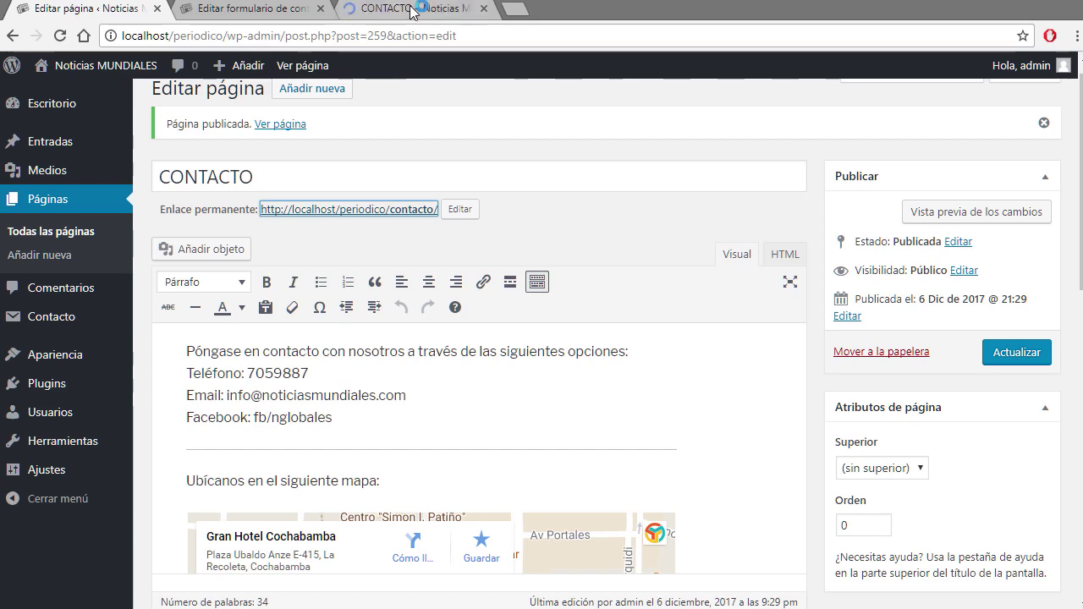
{"action": "left_click", "coordinate": [422, 11]}
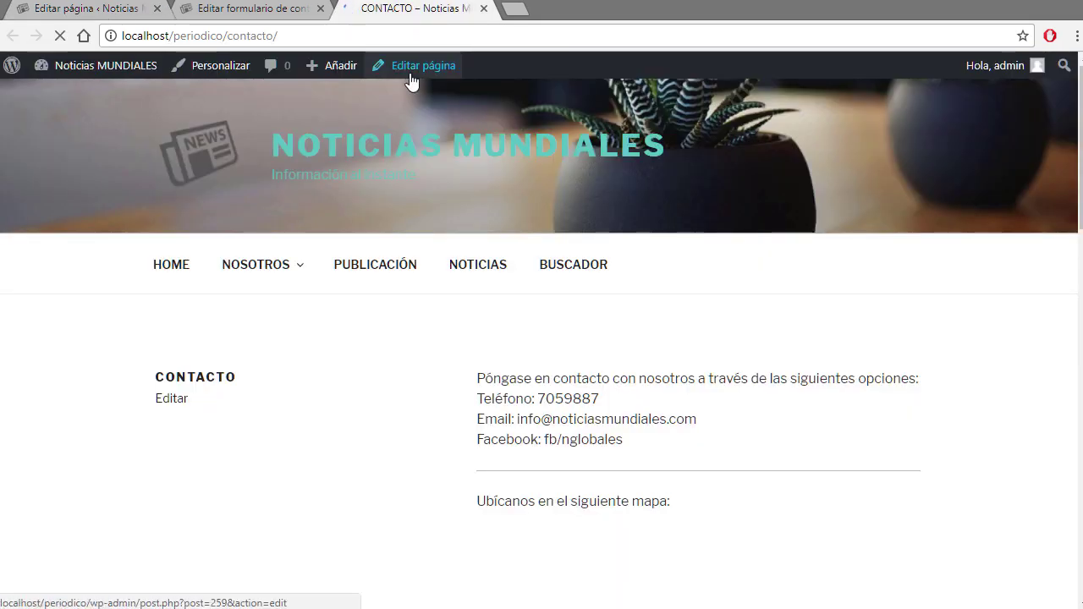
- Close the contact form editor's browser tab and review the contact details, map and form fields on the published CONTACTO page
{"action": "left_click", "coordinate": [320, 9]}
{"action": "scroll", "coordinate": [799, 400], "scroll_direction": "down", "scroll_amount": 3}
{"action": "scroll", "coordinate": [646, 322], "scroll_direction": "up", "scroll_amount": 2}
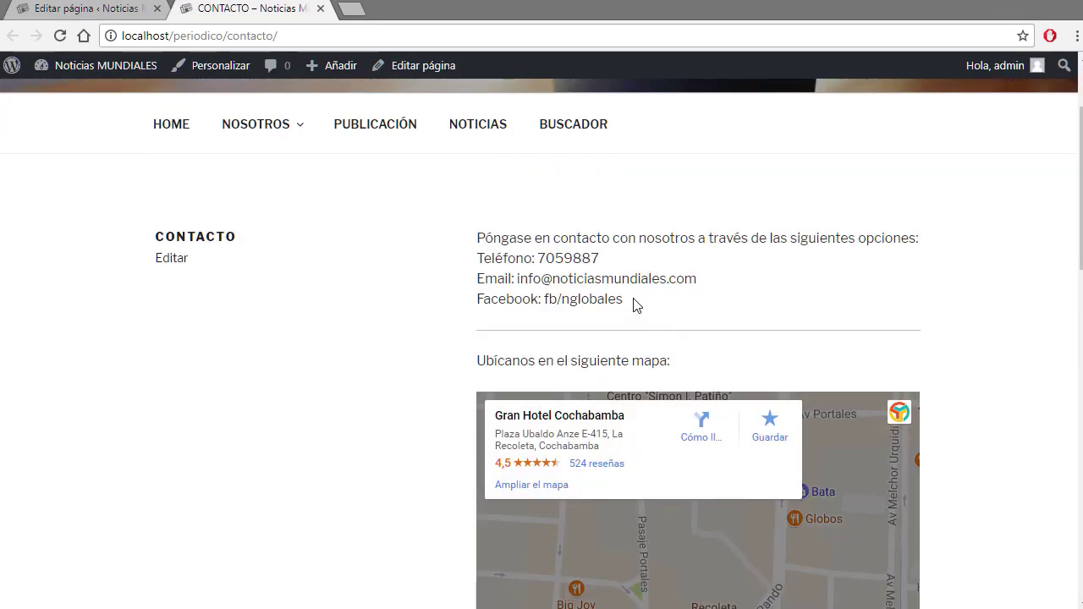
{"action": "left_click_drag", "start_coordinate": [635, 305], "coordinate": [484, 239]}
{"action": "scroll", "coordinate": [683, 271], "scroll_direction": "down", "scroll_amount": 3}
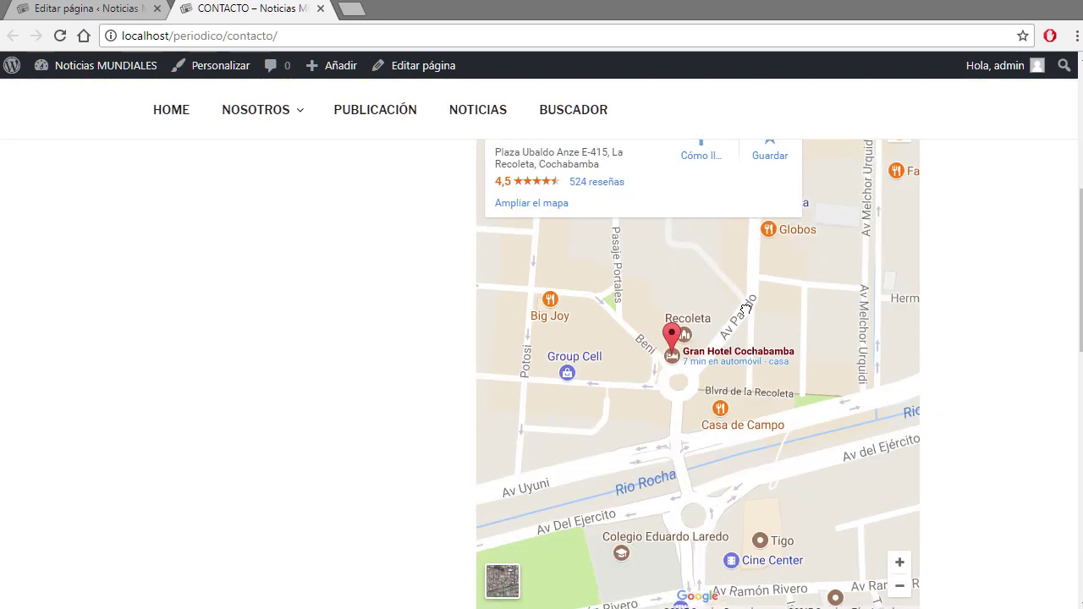
{"action": "scroll", "coordinate": [1005, 391], "scroll_direction": "down", "scroll_amount": 5}
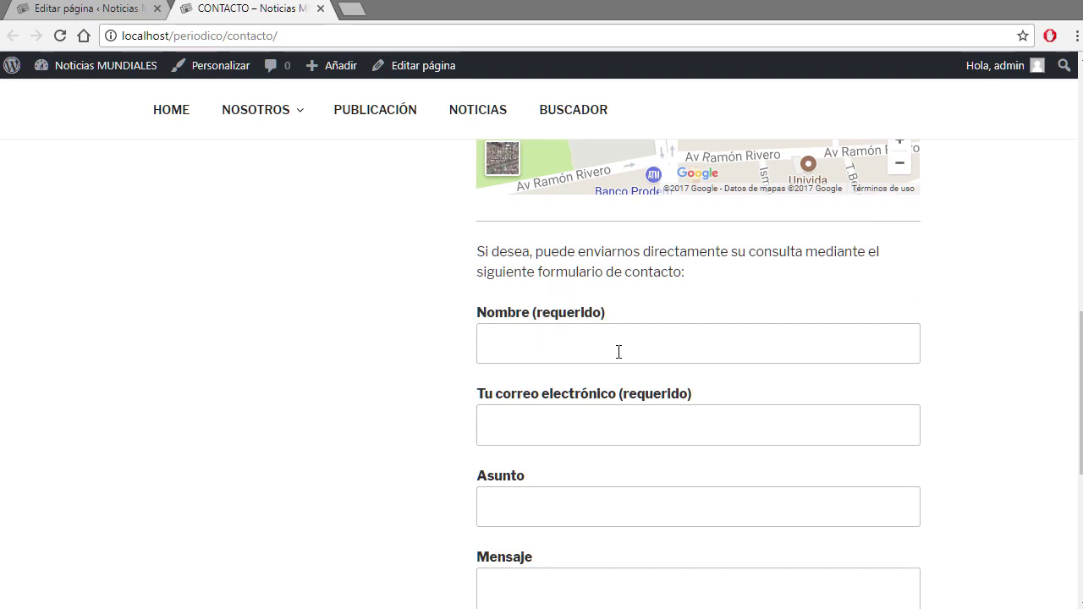
{"action": "scroll", "coordinate": [618, 352], "scroll_direction": "down", "scroll_amount": 2}
{"action": "scroll", "coordinate": [592, 429], "scroll_direction": "down", "scroll_amount": 3}
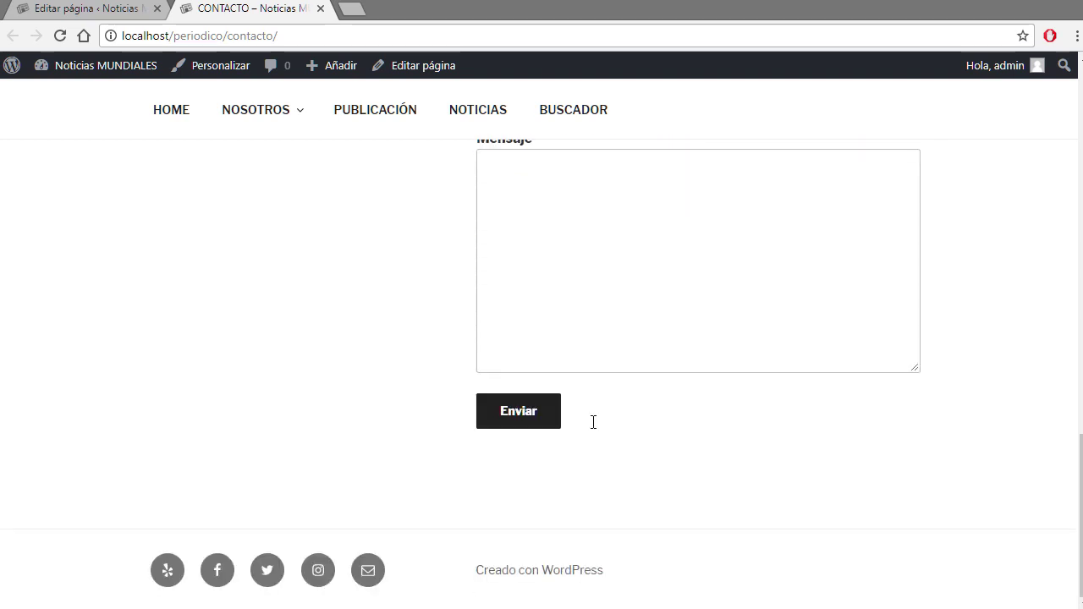
{"action": "scroll", "coordinate": [592, 429], "scroll_direction": "up", "scroll_amount": 3}
{"action": "scroll", "coordinate": [593, 429], "scroll_direction": "down", "scroll_amount": 2}
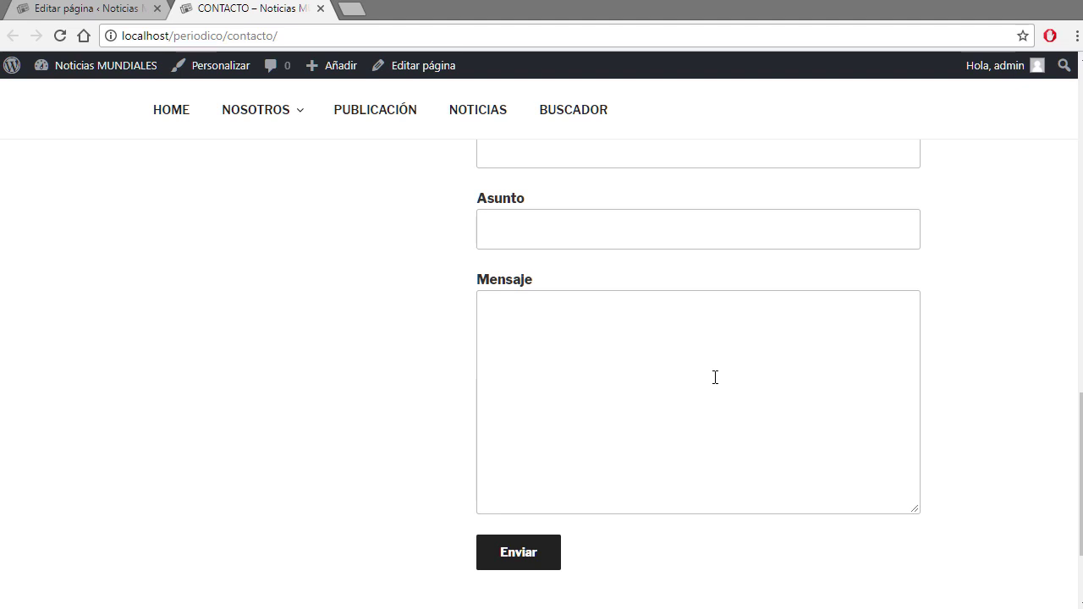
{"action": "scroll", "coordinate": [715, 378], "scroll_direction": "up", "scroll_amount": 7}
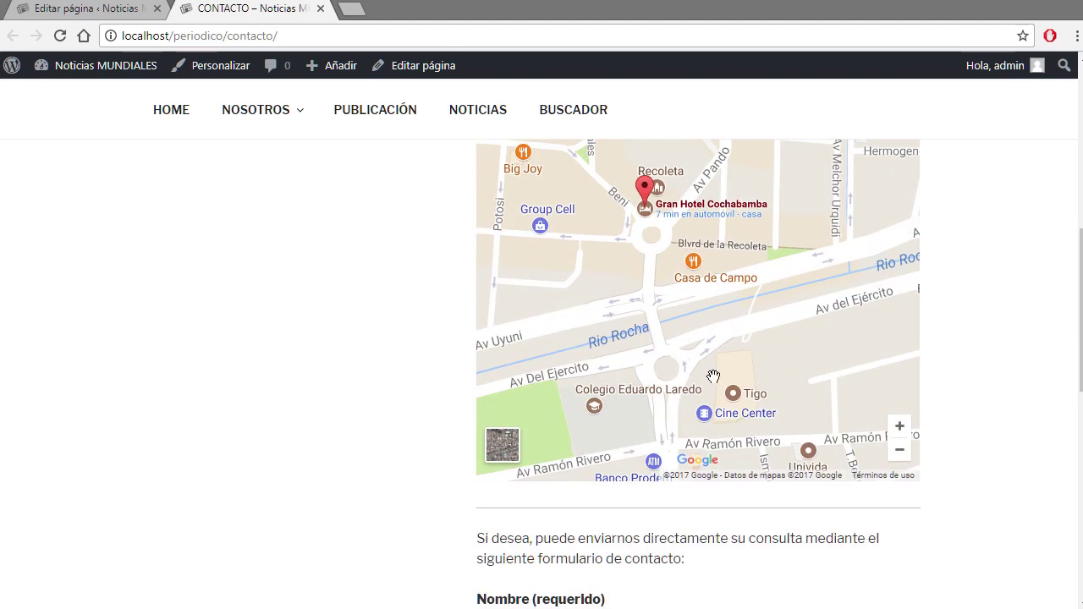
{"action": "scroll", "coordinate": [713, 377], "scroll_direction": "down", "scroll_amount": 3}
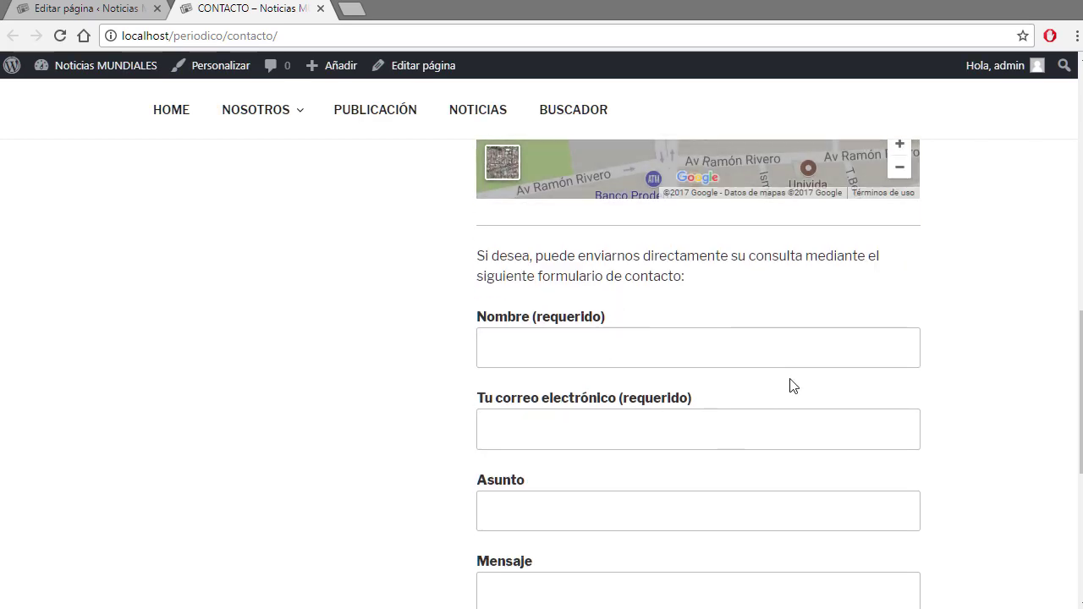
{"action": "scroll", "coordinate": [790, 382], "scroll_direction": "down", "scroll_amount": 3}
{"action": "scroll", "coordinate": [793, 386], "scroll_direction": "up", "scroll_amount": 3}
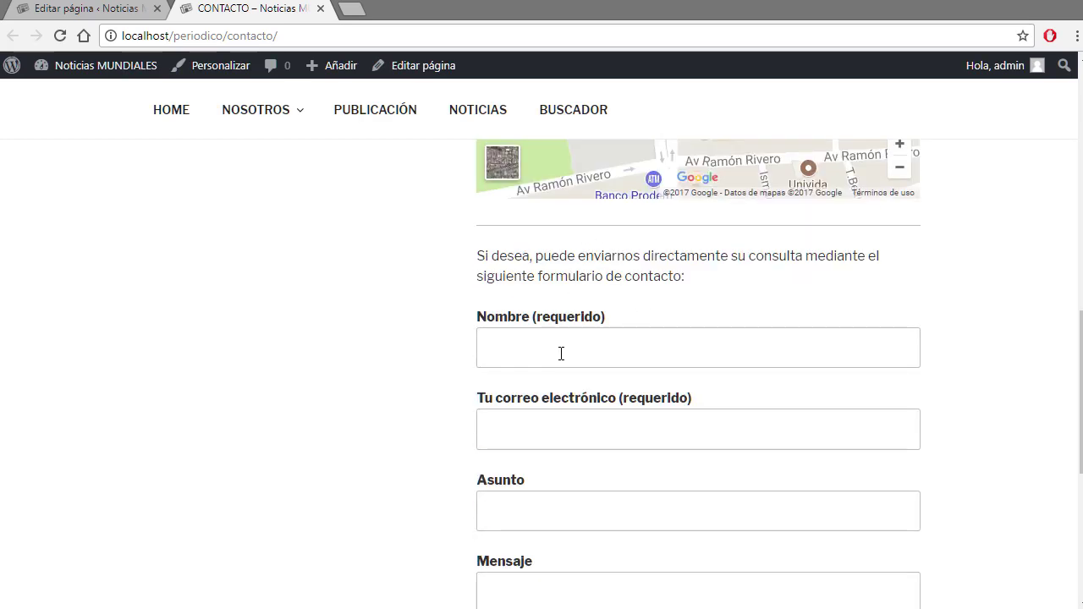
- From the page editor, open the contact forms list in a new first browser tab and open "Formulario de contacto 1" for editing
{"action": "left_click", "coordinate": [109, 9]}
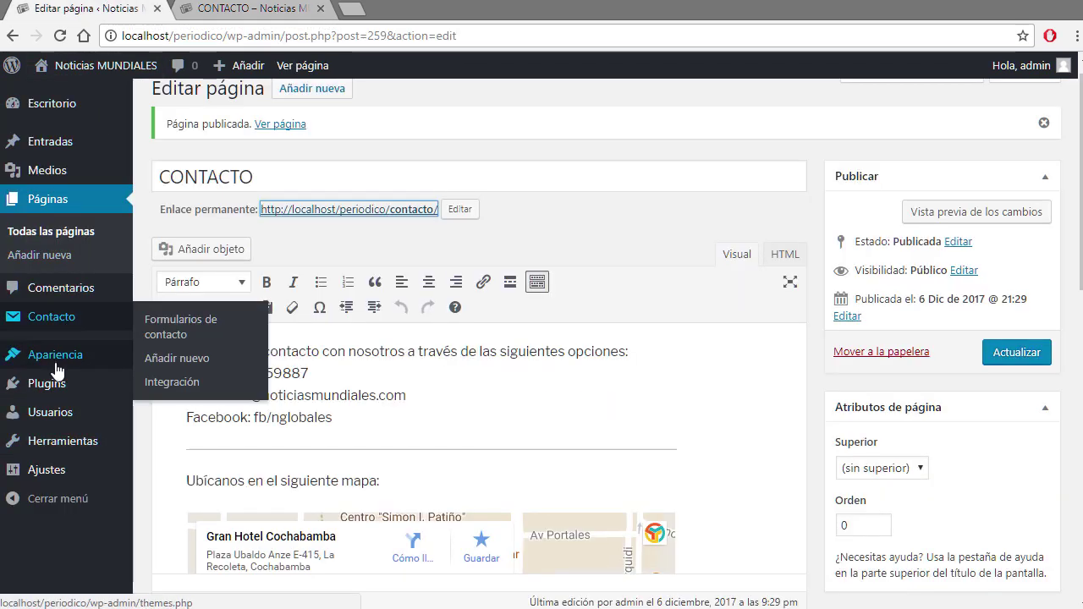
{"action": "right_click", "coordinate": [51, 319]}
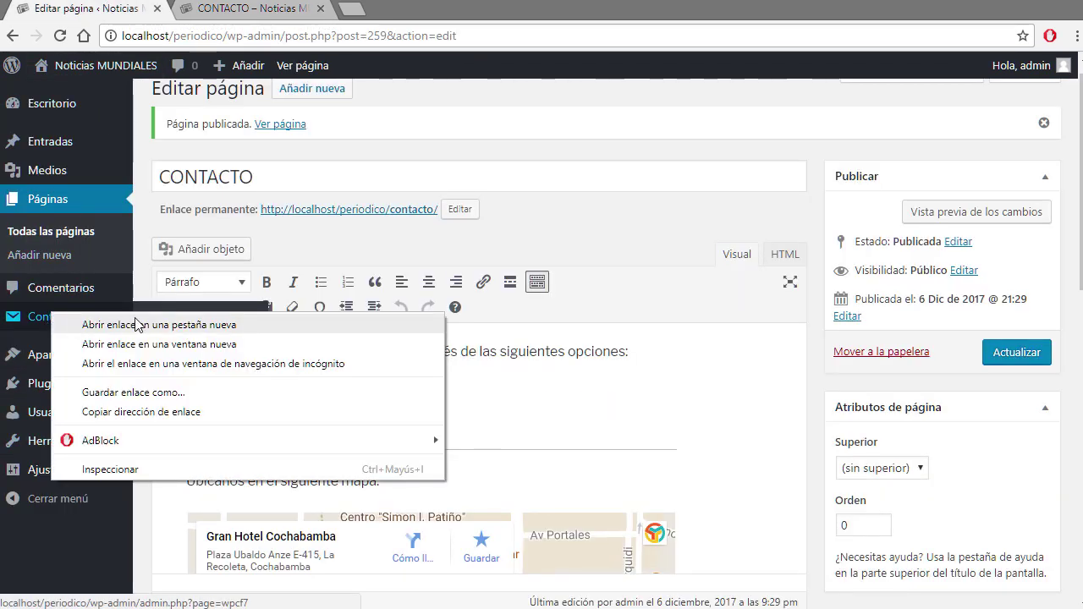
{"action": "left_click", "coordinate": [66, 323]}
{"action": "left_click_drag", "start_coordinate": [407, 10], "coordinate": [48, 12]}
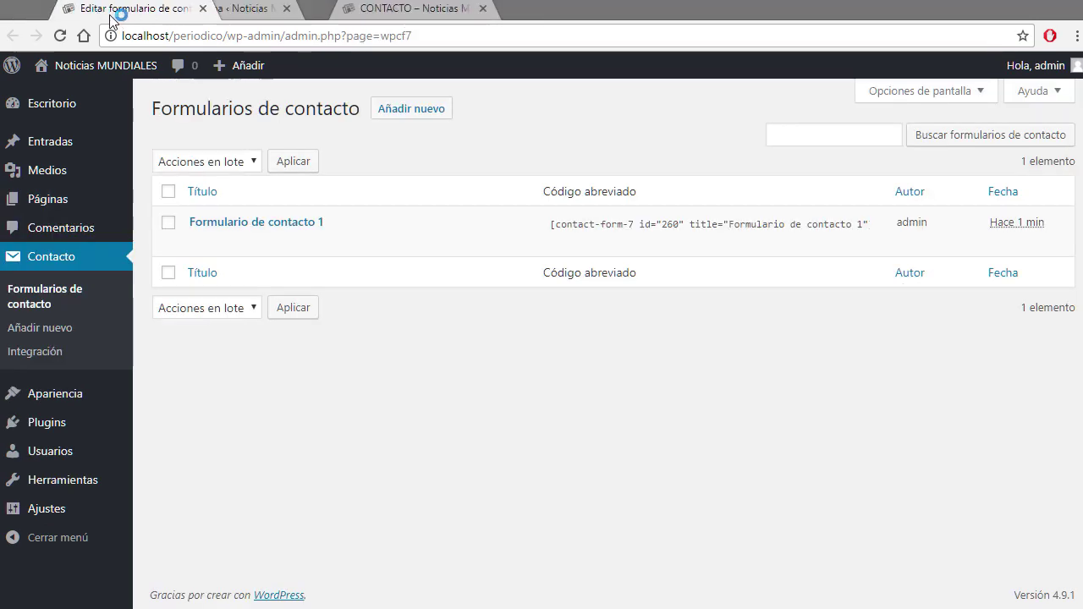
{"action": "left_click", "coordinate": [256, 222]}
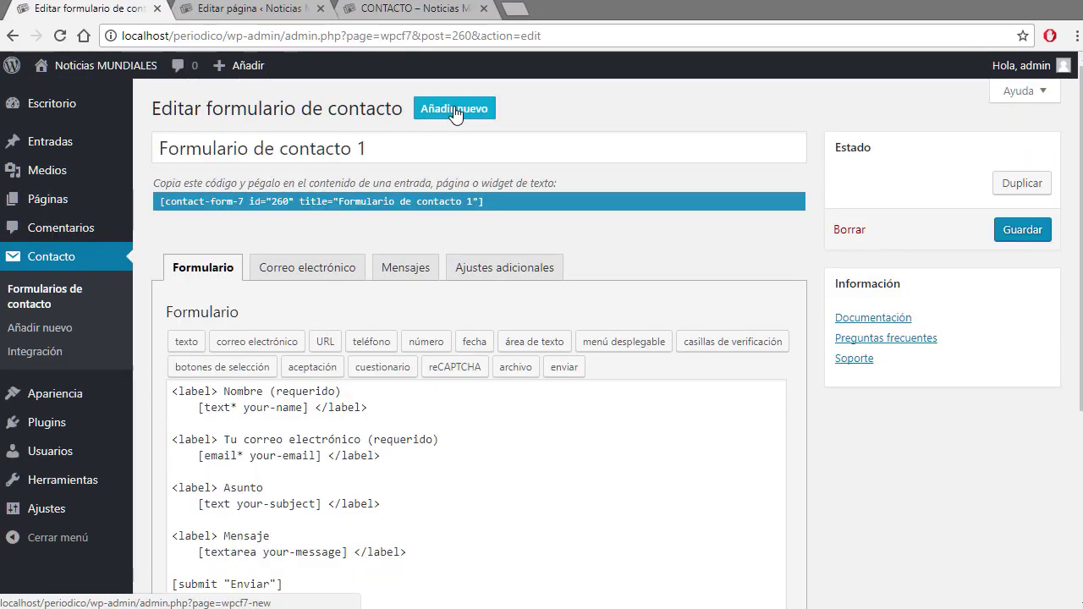
{"action": "left_click", "coordinate": [456, 198]}
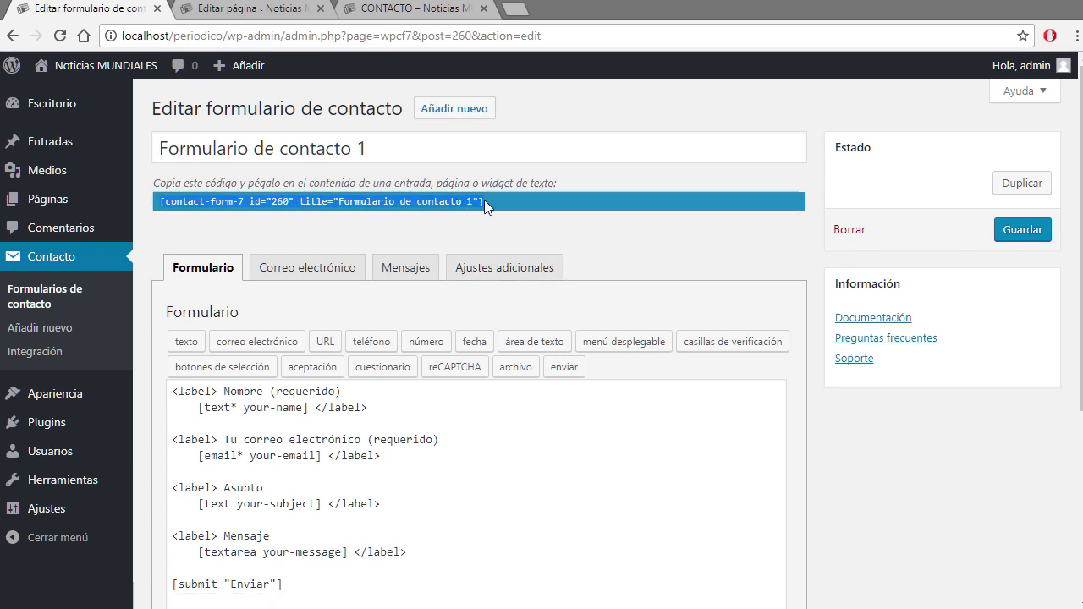
{"action": "scroll", "coordinate": [576, 420], "scroll_direction": "down", "scroll_amount": 2}
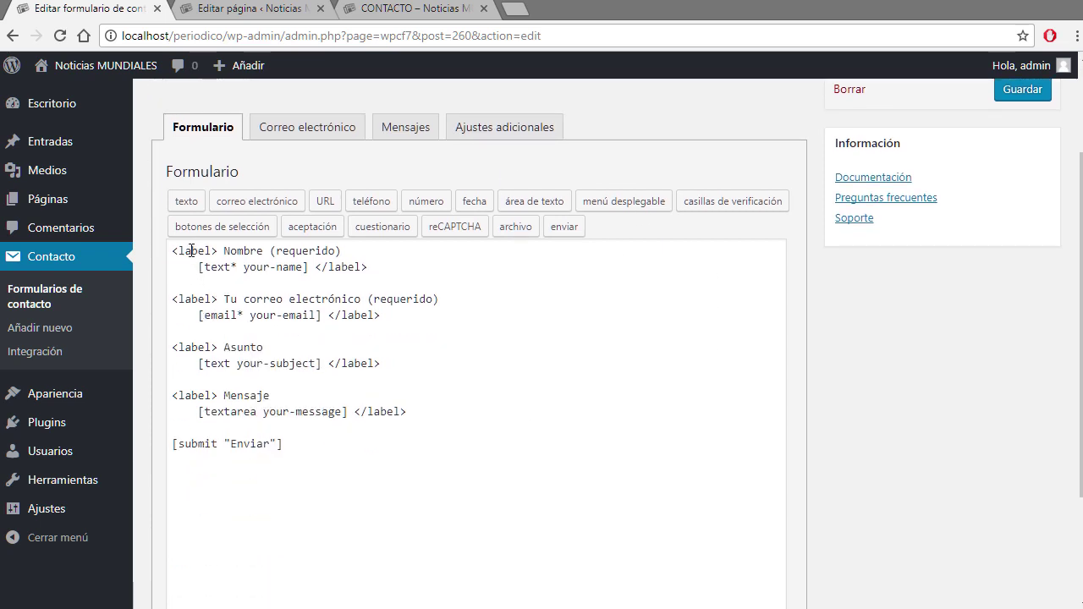
- Duplicate the Mensaje field block between the original and the submit tag in the form template, and label the copy "Su sitio web"
{"action": "left_click", "coordinate": [300, 433]}
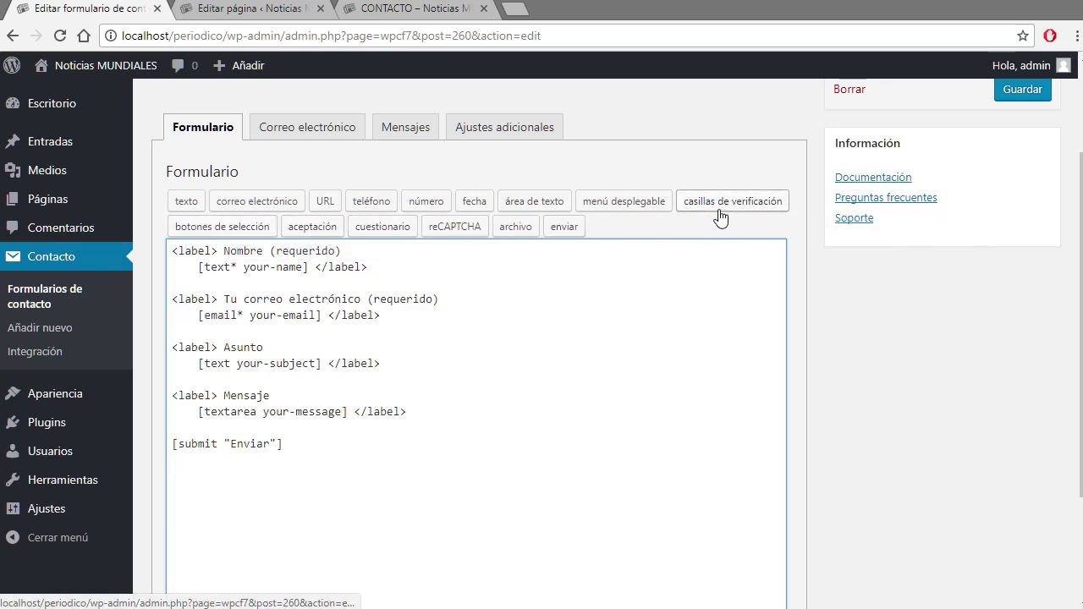
{"action": "left_click", "coordinate": [247, 426]}
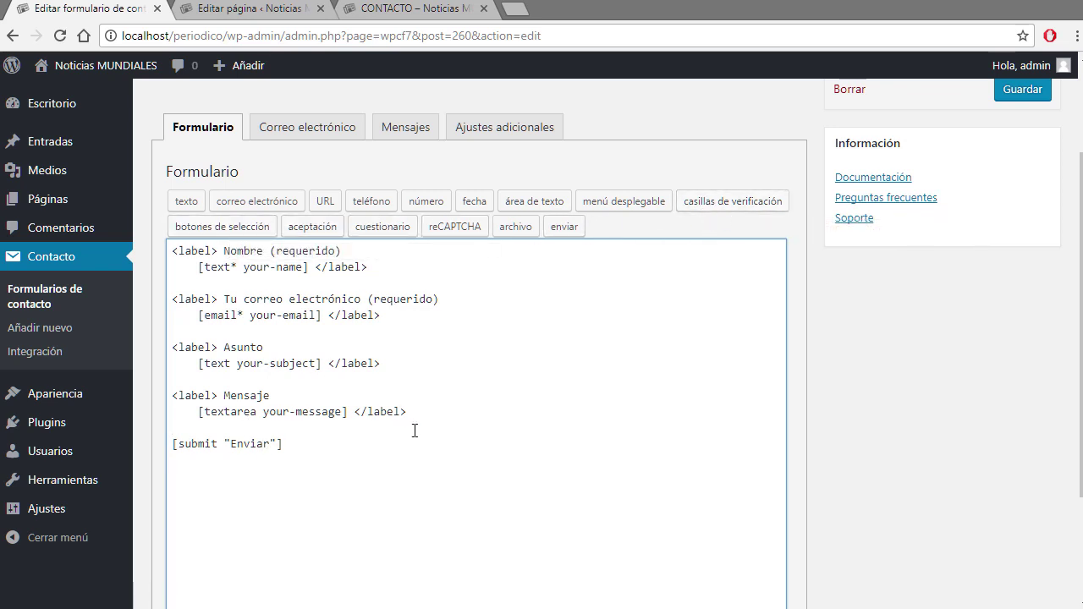
{"action": "key", "text": "Return"}
{"action": "key", "text": "Return"}
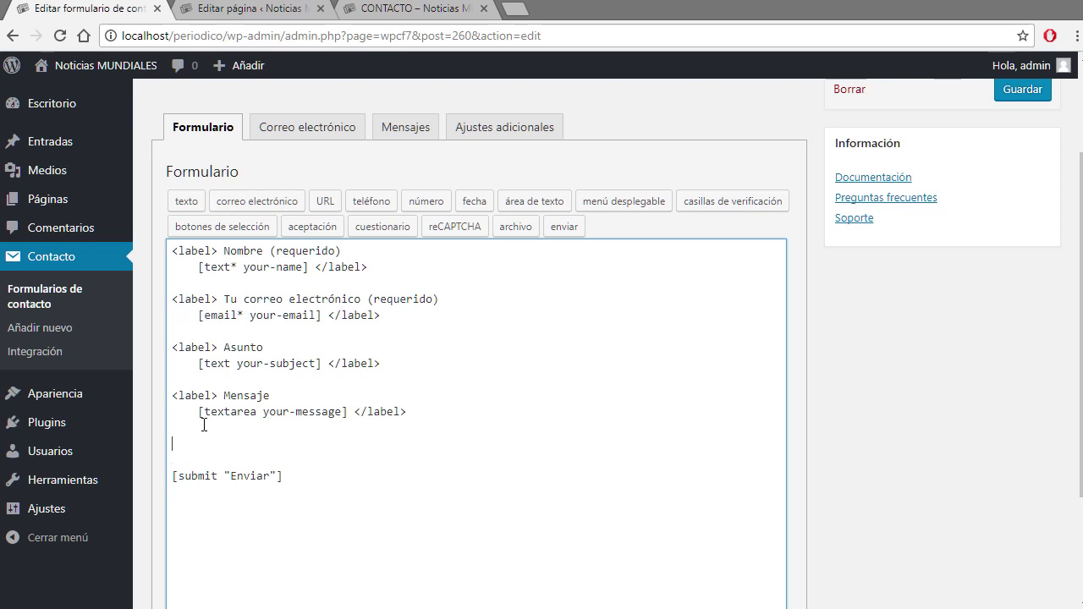
{"action": "key", "text": "Return"}
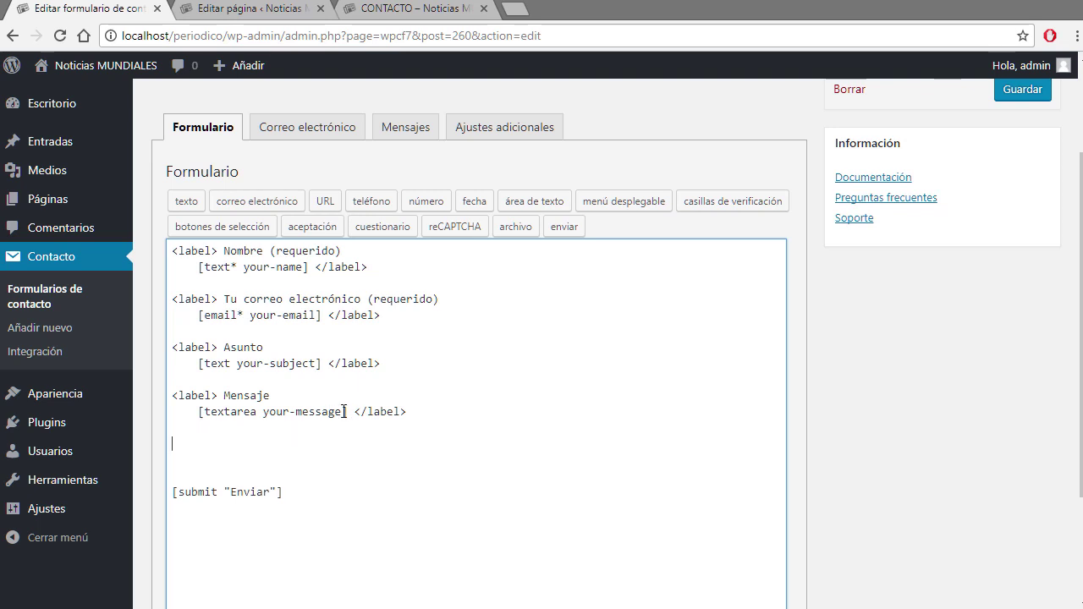
{"action": "left_click_drag", "start_coordinate": [426, 421], "coordinate": [165, 401]}
{"action": "key", "text": "ctrl+c"}
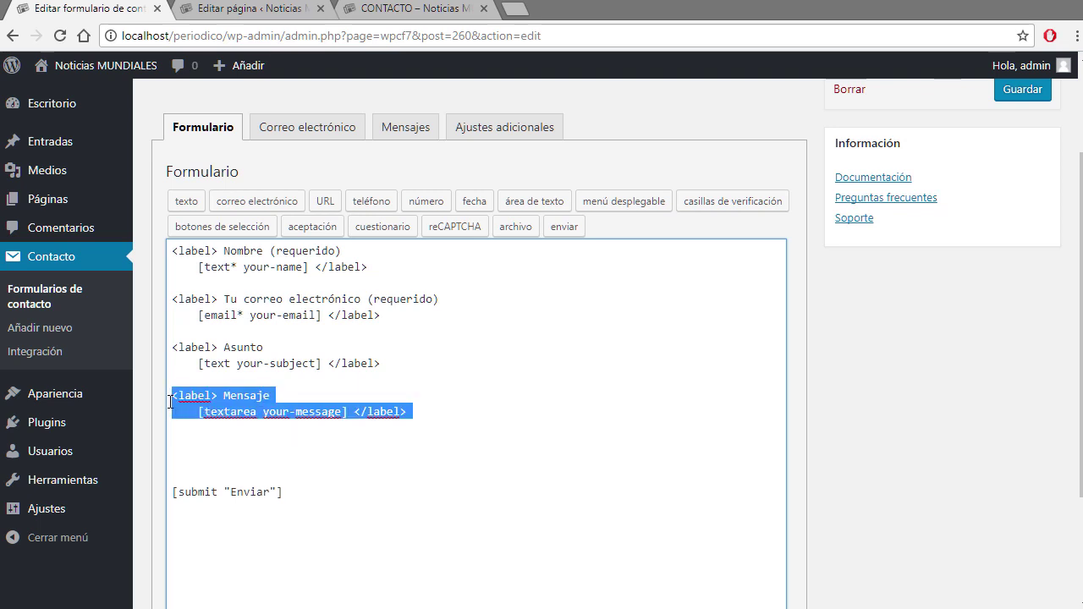
{"action": "left_click", "coordinate": [196, 448]}
{"action": "key", "text": "ctrl+v"}
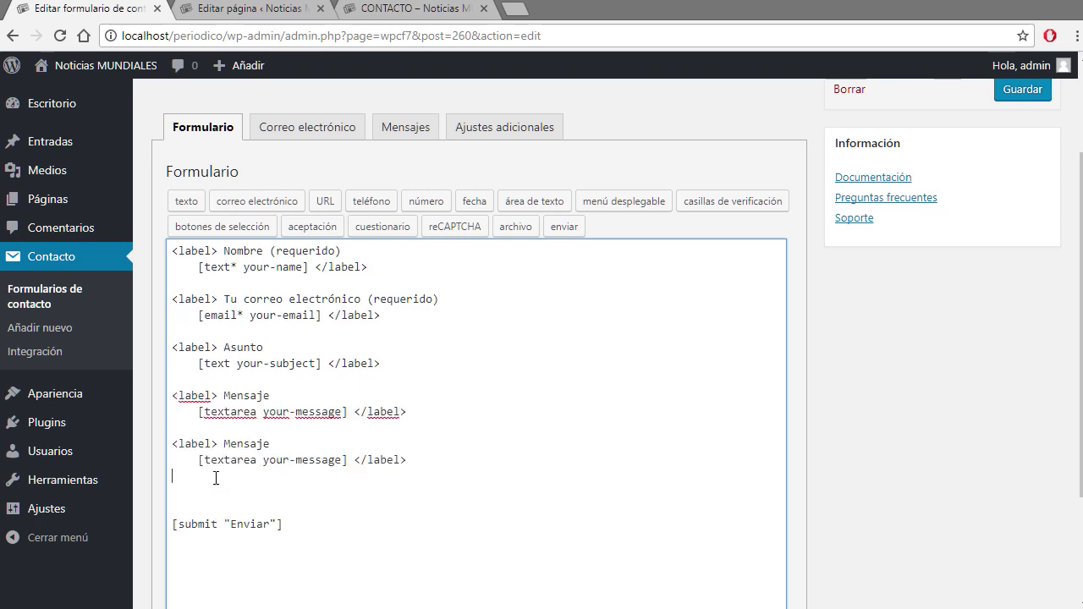
{"action": "double_click", "coordinate": [243, 444]}
{"action": "type", "text": "Su sitio web"}
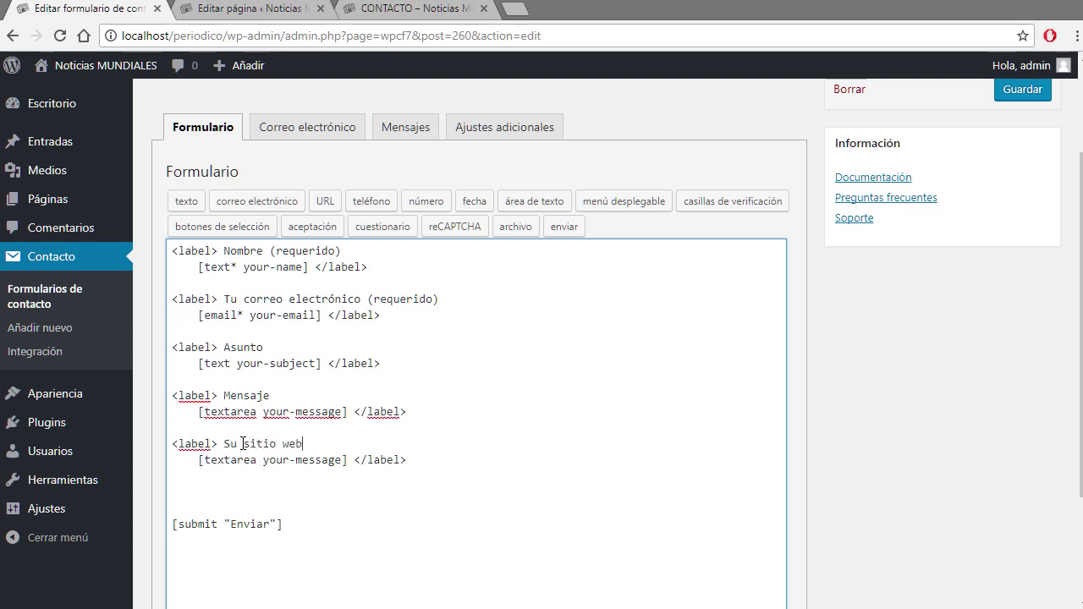
- Replace the textarea tag in the "Su sitio web" block with a required URL form tag named "website"
{"action": "left_click_drag", "start_coordinate": [351, 463], "coordinate": [206, 455]}
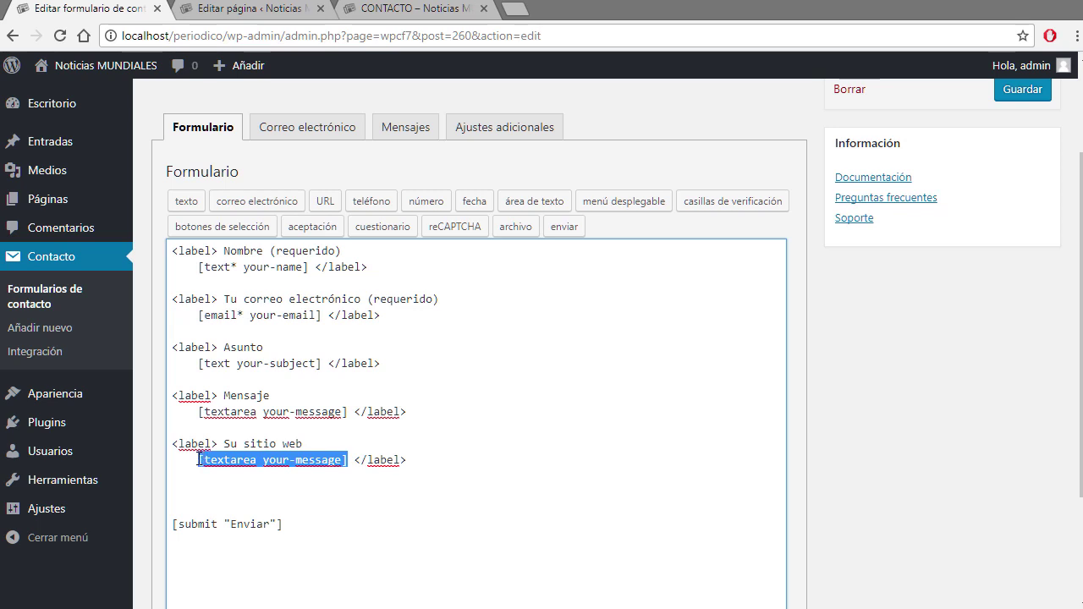
{"action": "key", "text": "BackSpace"}
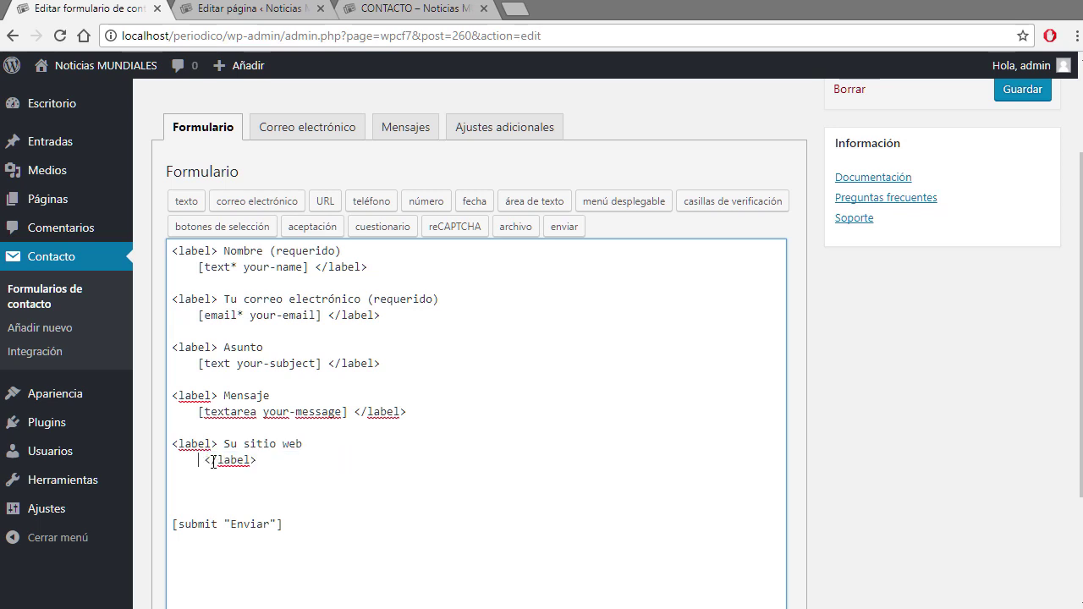
{"action": "left_click", "coordinate": [326, 202]}
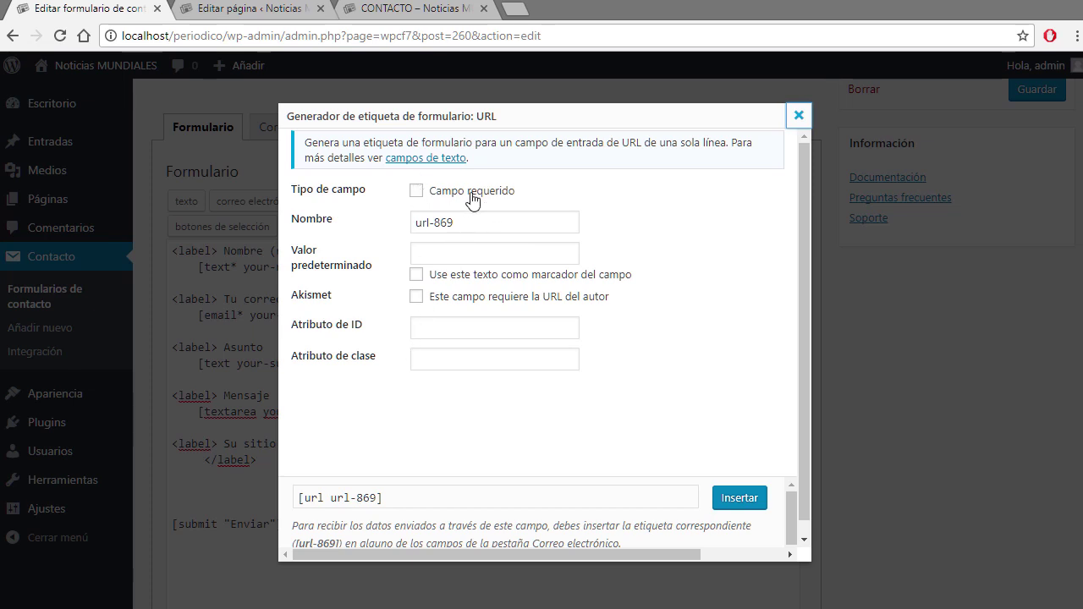
{"action": "left_click", "coordinate": [416, 192]}
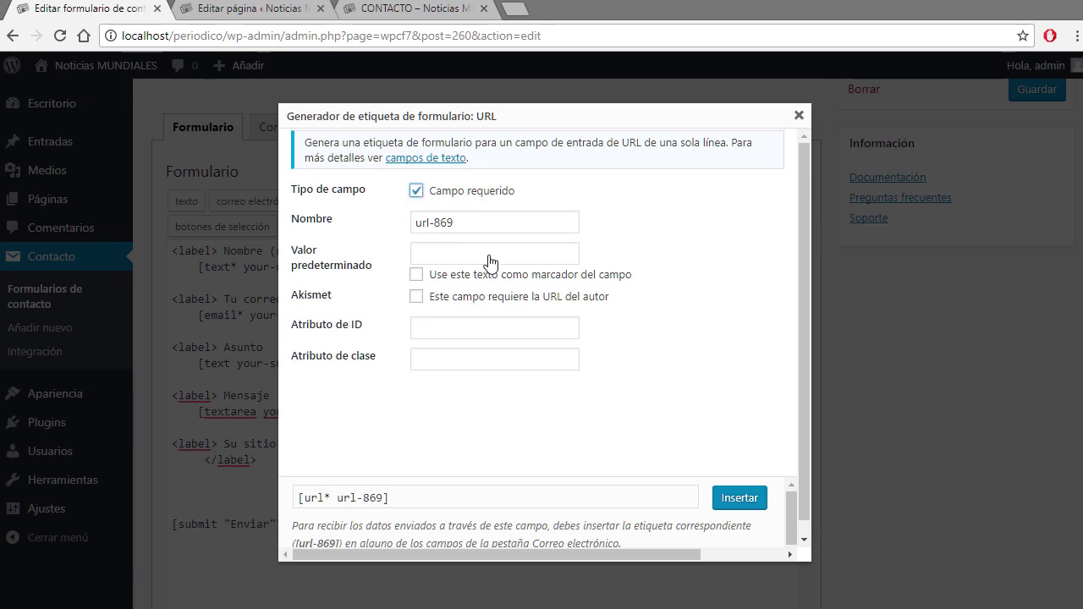
{"action": "left_click_drag", "start_coordinate": [462, 223], "coordinate": [392, 230]}
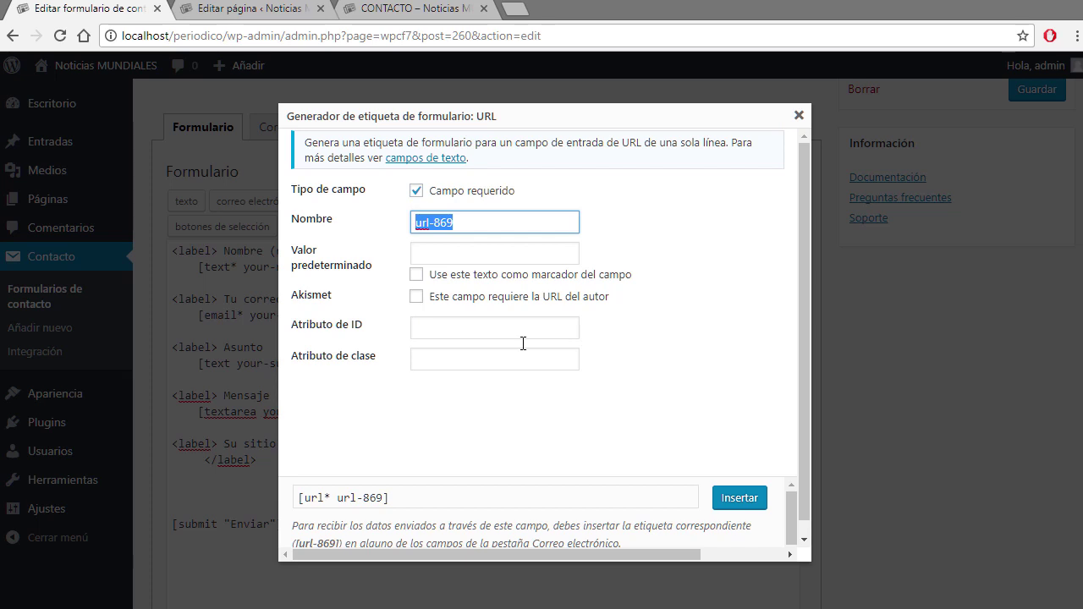
{"action": "type", "text": "sitebsi"}
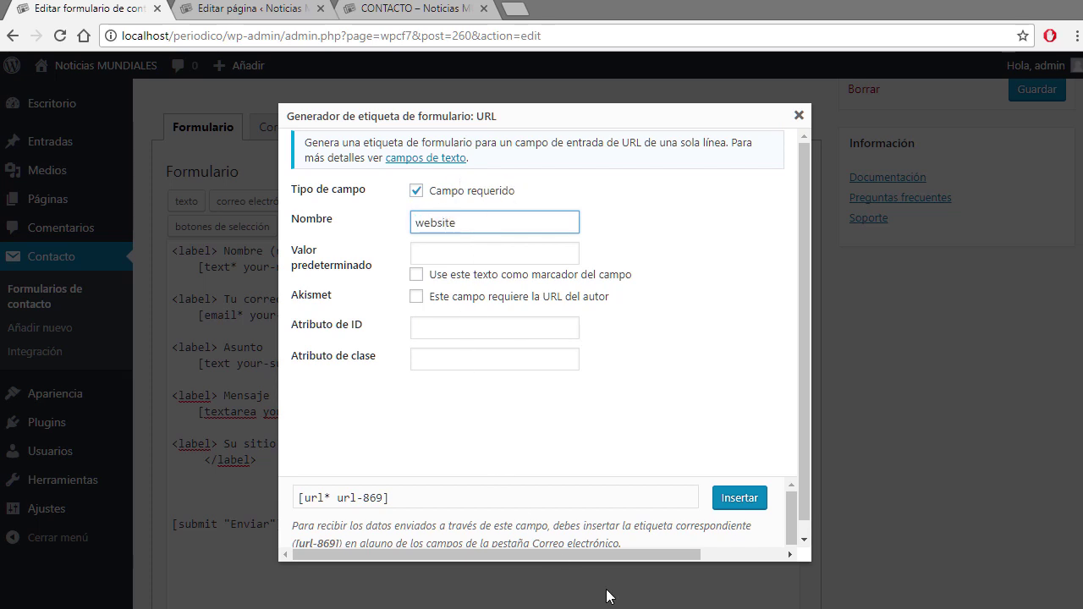
{"action": "left_click", "coordinate": [738, 498]}
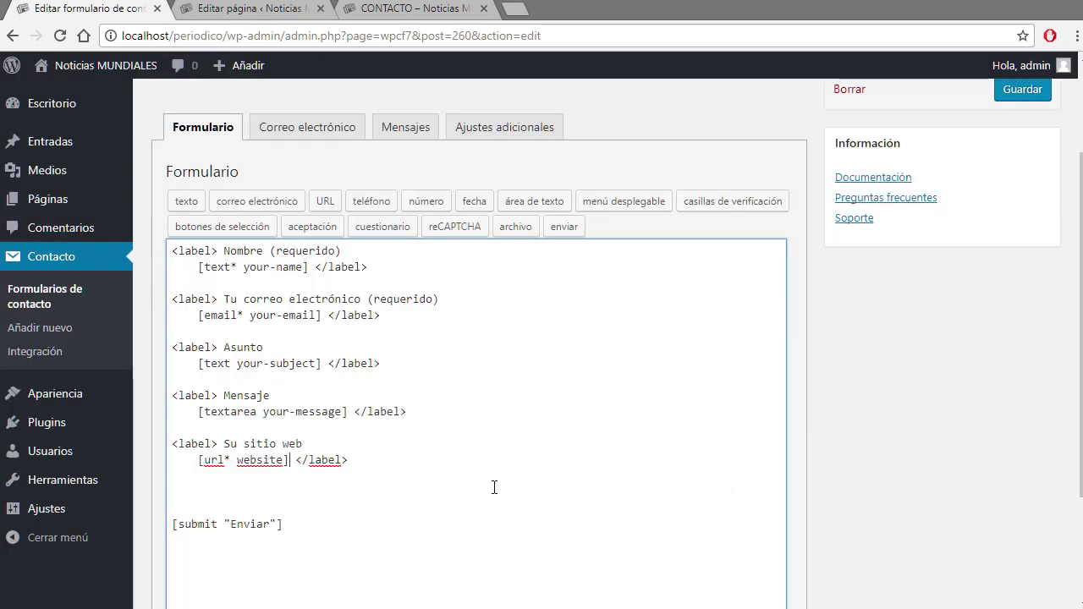
{"action": "left_click_drag", "start_coordinate": [291, 457], "coordinate": [205, 459]}
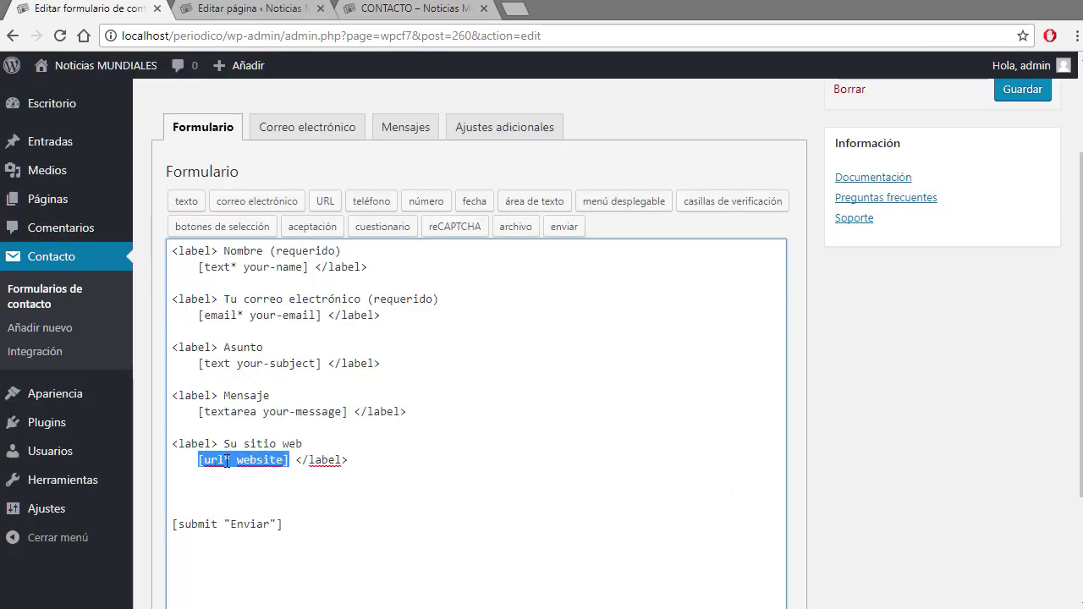
- Open the form's email settings and examine the recipient, sender, subject, additional headers and message body
{"action": "left_click", "coordinate": [320, 127]}
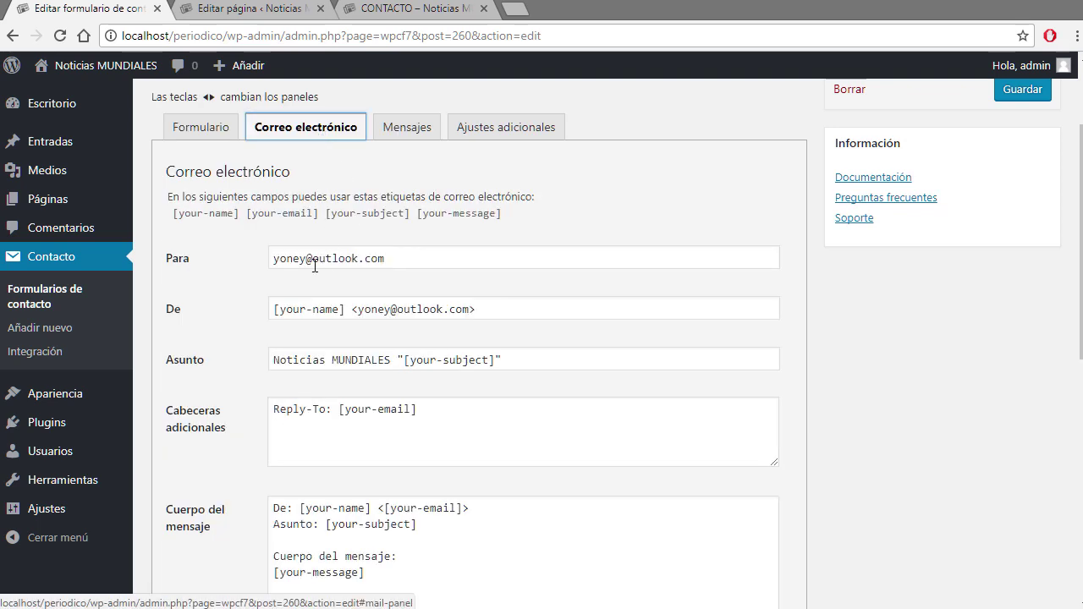
{"action": "left_click_drag", "start_coordinate": [396, 262], "coordinate": [314, 263]}
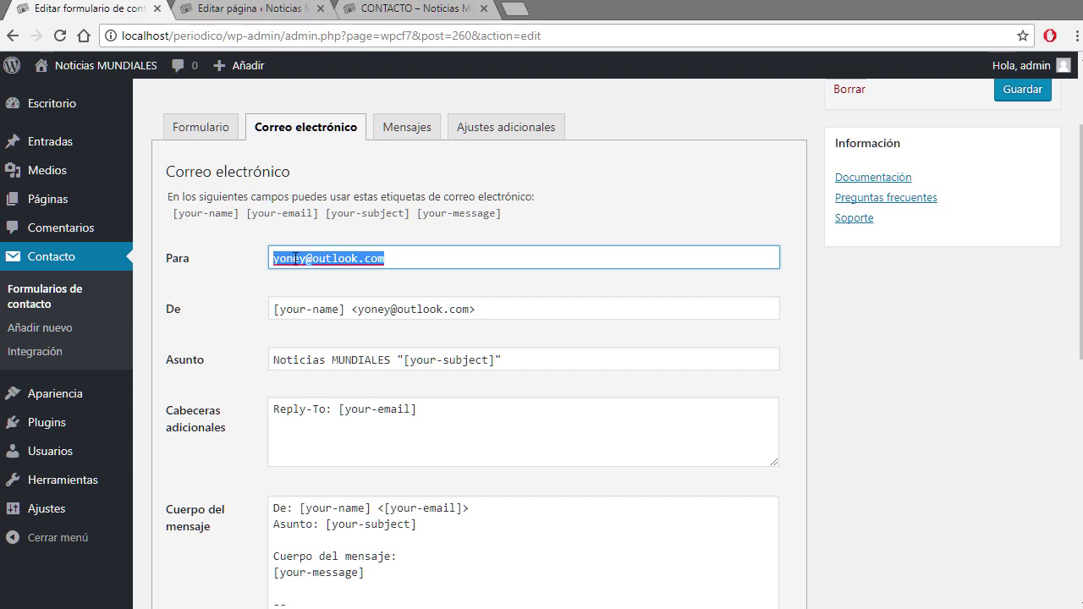
{"action": "left_click", "coordinate": [403, 12]}
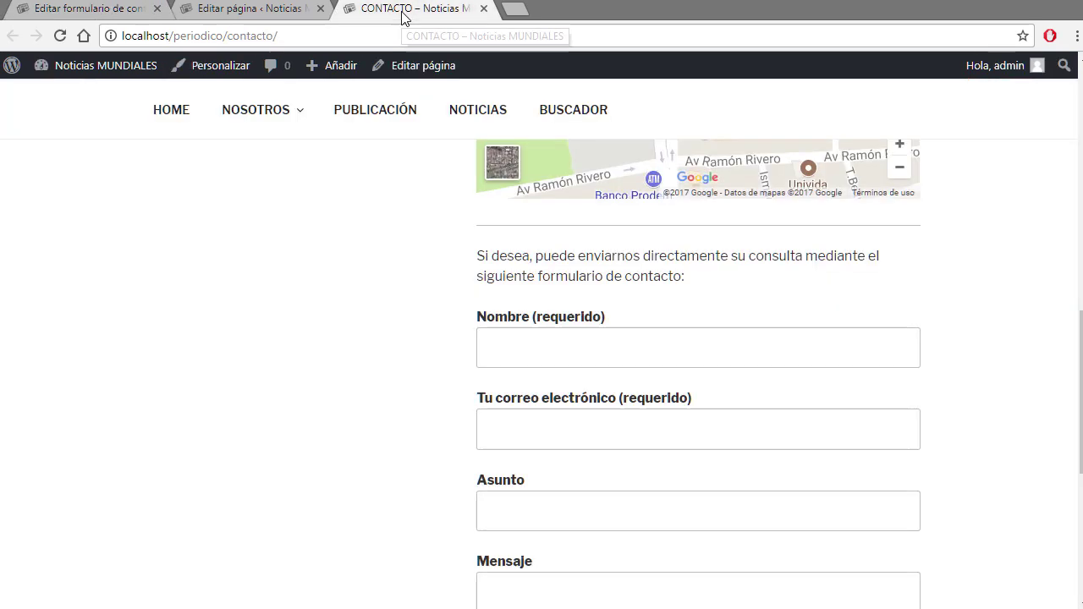
{"action": "left_click", "coordinate": [79, 10]}
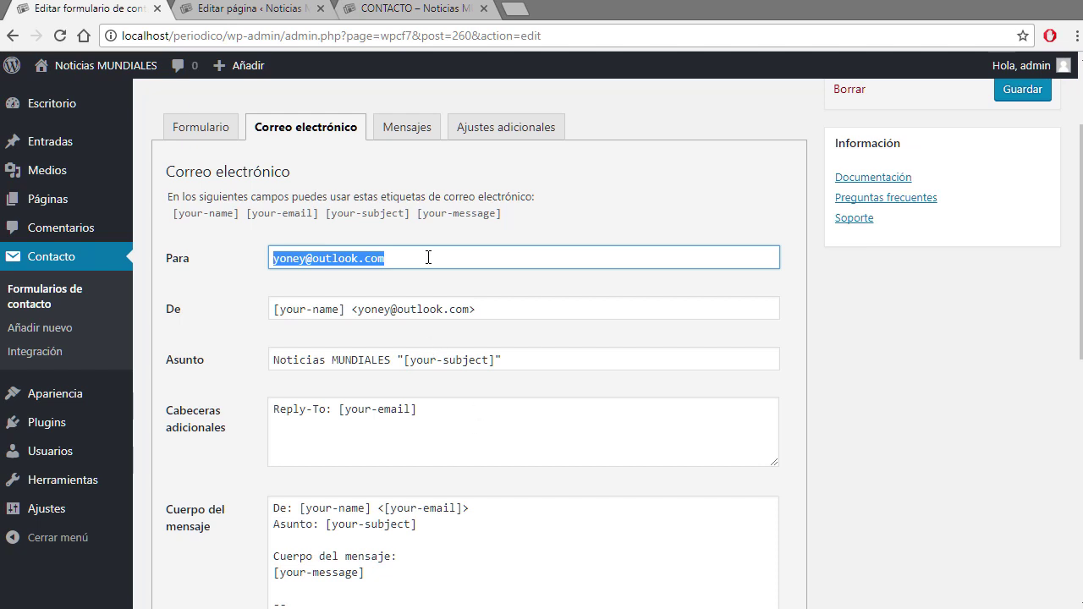
{"action": "left_click_drag", "start_coordinate": [501, 308], "coordinate": [351, 309]}
{"action": "scroll", "coordinate": [454, 370], "scroll_direction": "down", "scroll_amount": 2}
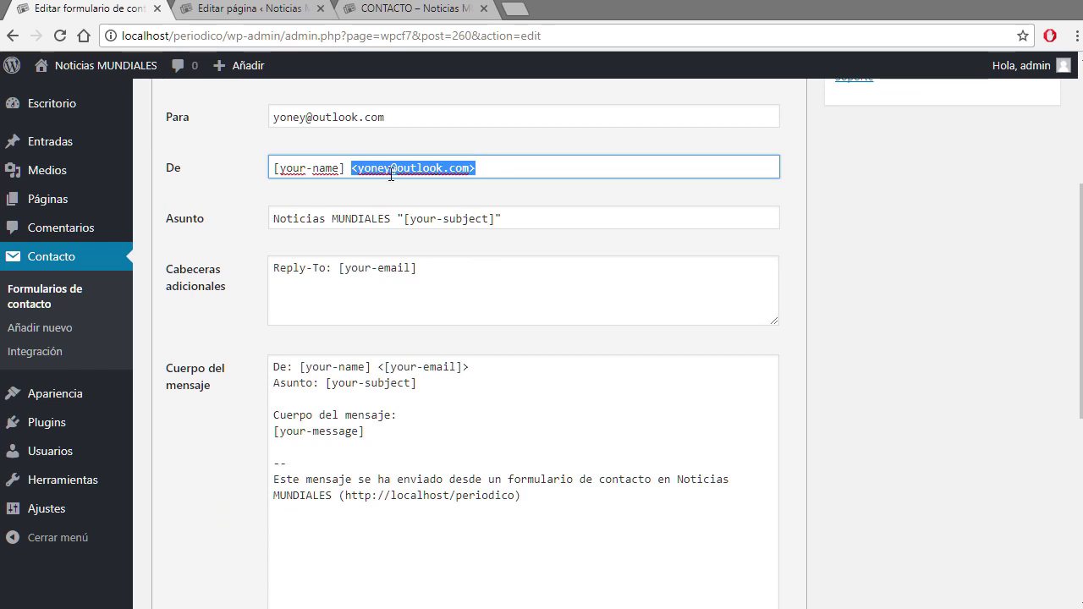
{"action": "mouse_move", "coordinate": [48, 518]}
{"action": "left_click", "coordinate": [543, 168]}
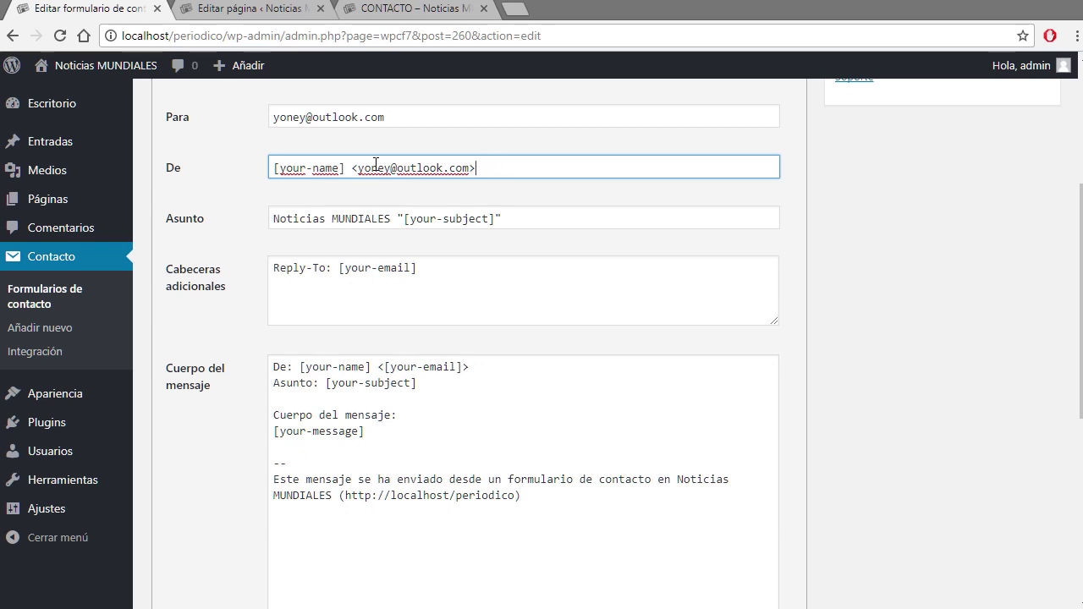
- Review the sender address, subject prefix, reply-to header and full message body in the form's email settings
{"action": "double_click", "coordinate": [426, 168]}
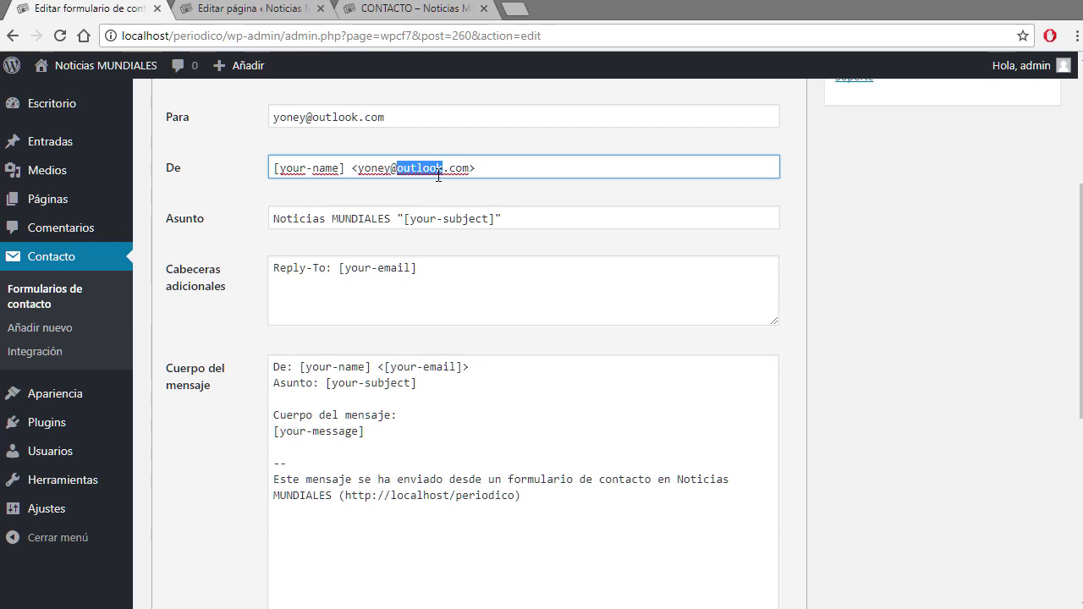
{"action": "left_click", "coordinate": [433, 168]}
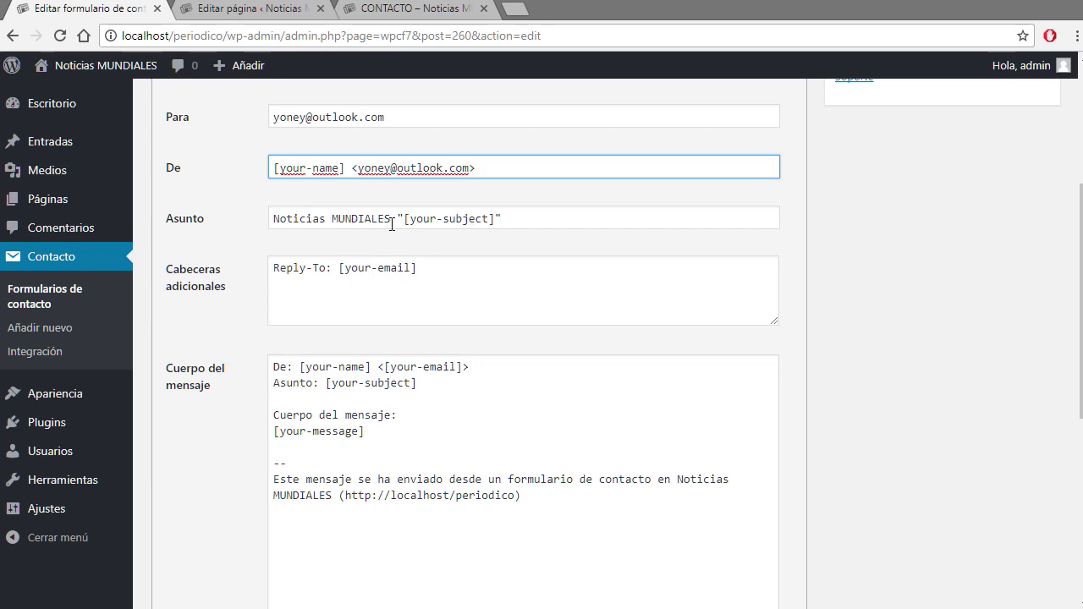
{"action": "left_click_drag", "start_coordinate": [392, 221], "coordinate": [274, 221]}
{"action": "left_click", "coordinate": [481, 296]}
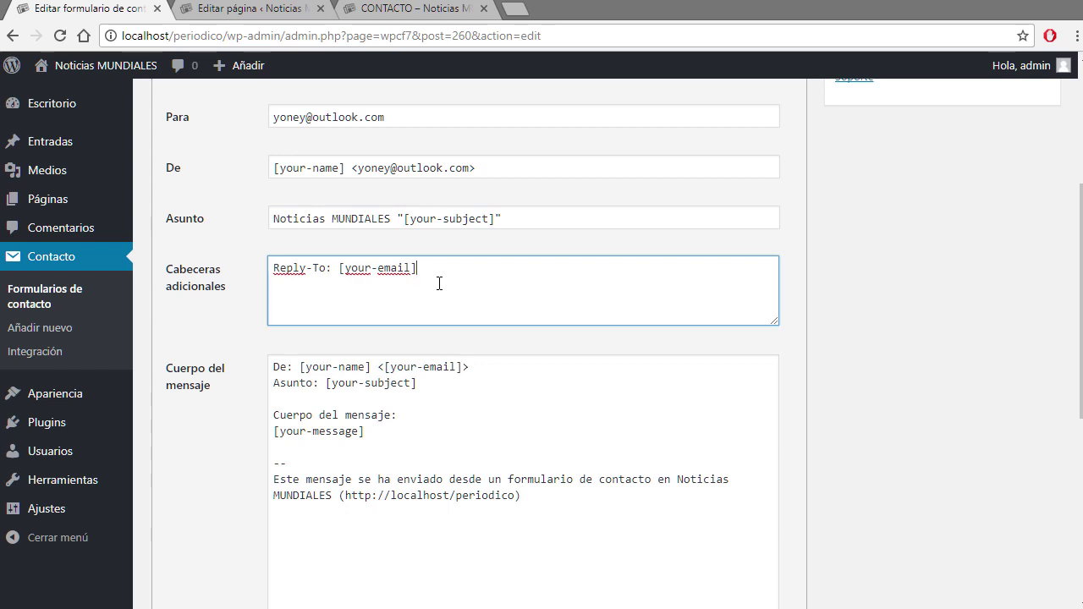
{"action": "scroll", "coordinate": [440, 273], "scroll_direction": "down", "scroll_amount": 2}
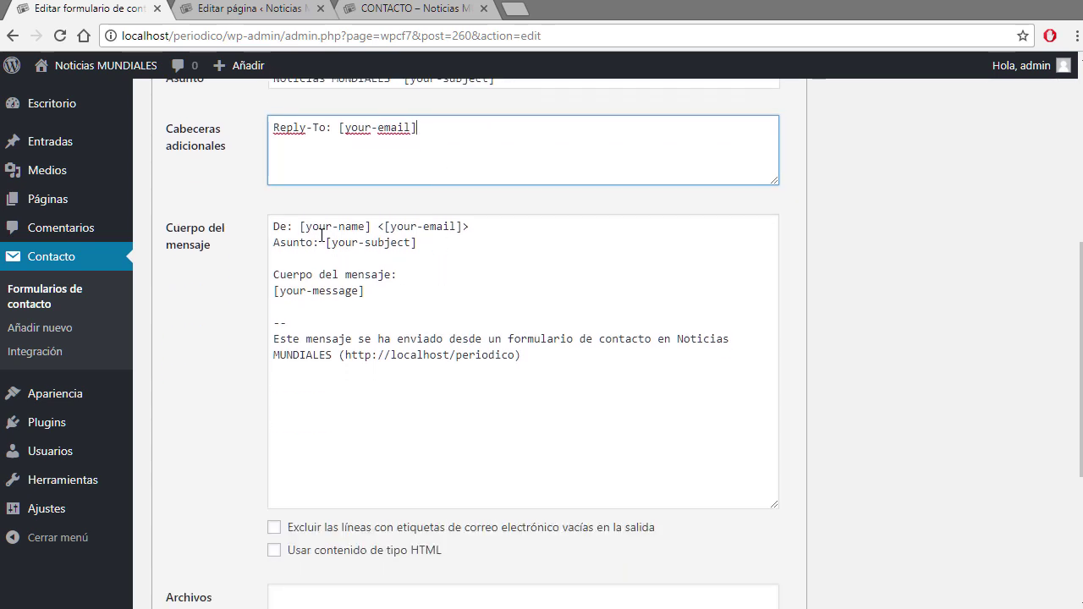
{"action": "left_click_drag", "start_coordinate": [553, 368], "coordinate": [261, 235]}
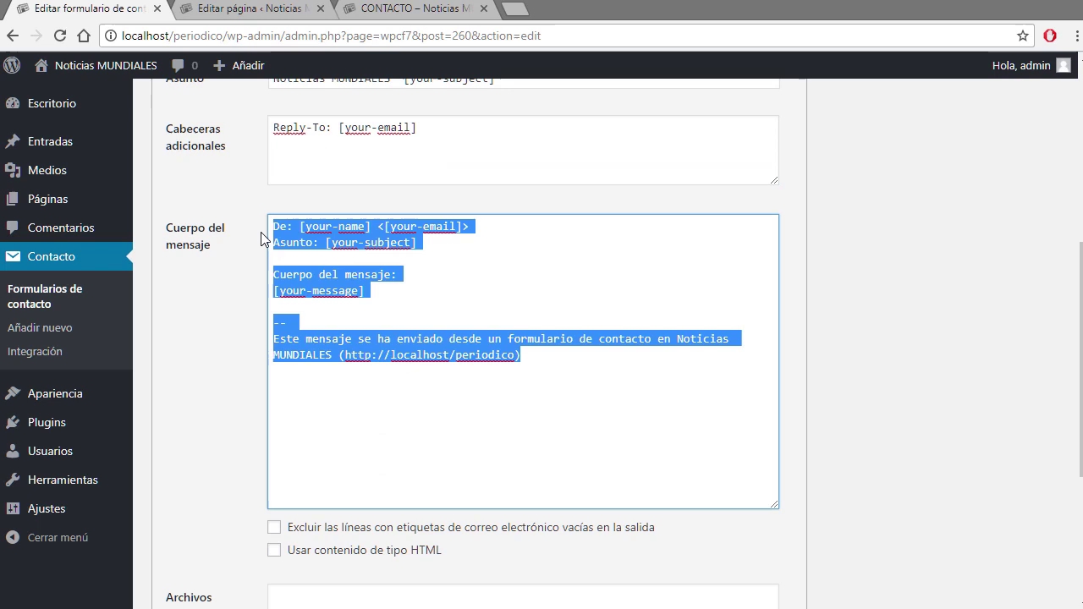
{"action": "left_click", "coordinate": [474, 416]}
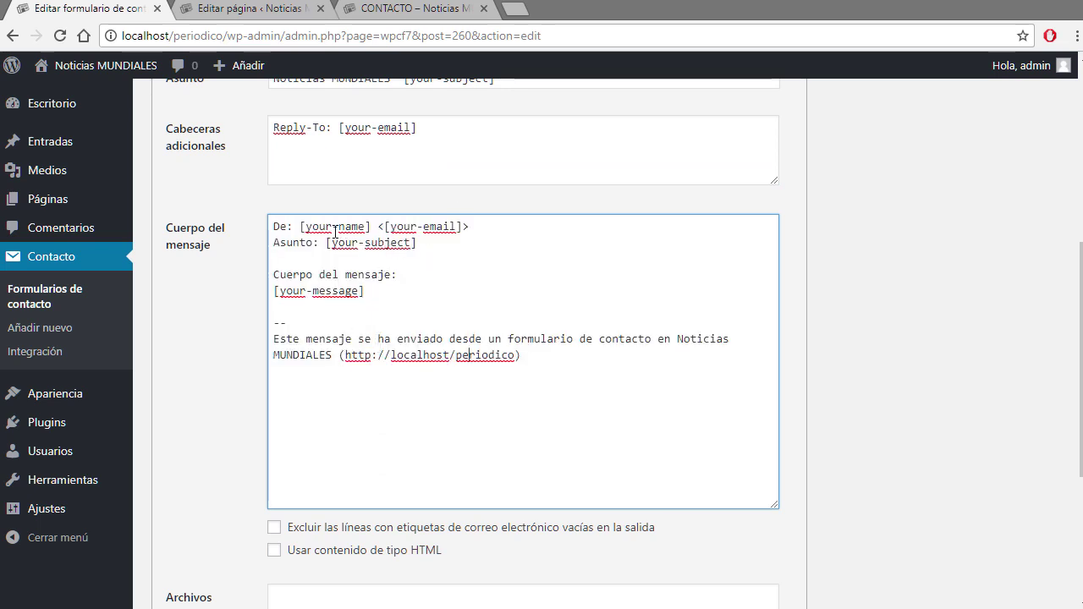
- Compare the name, email, subject and message tags in the email settings with the fields on the published contact page
{"action": "left_click_drag", "start_coordinate": [300, 221], "coordinate": [361, 225]}
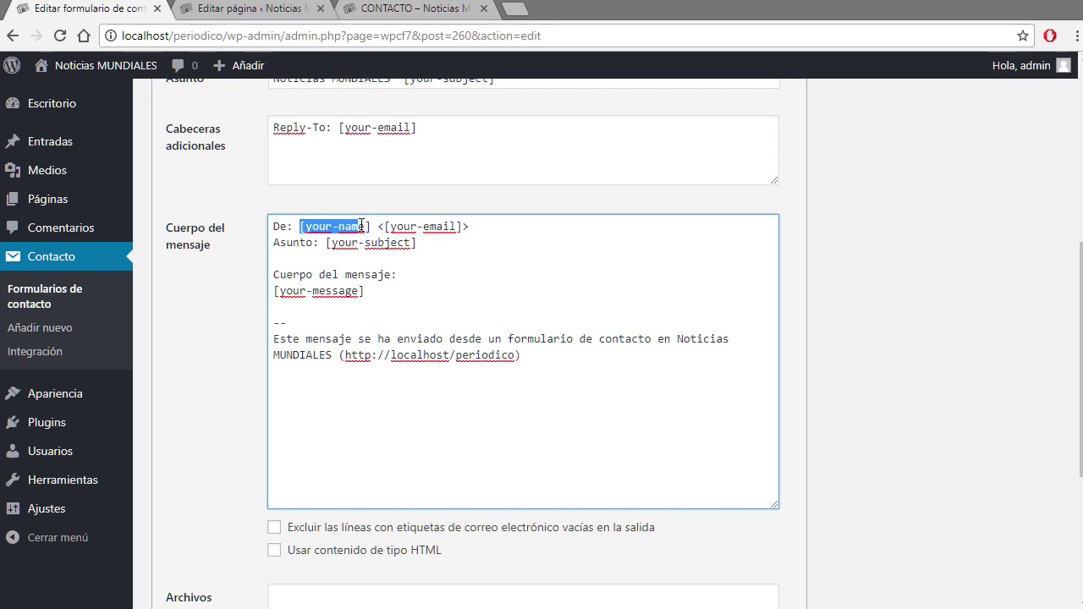
{"action": "left_click", "coordinate": [415, 12]}
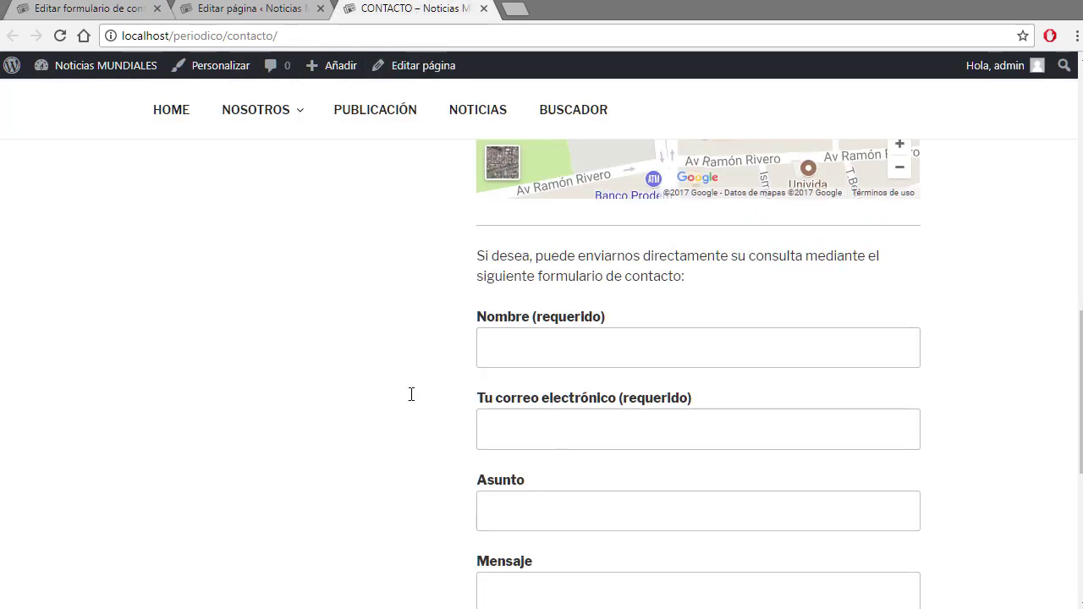
{"action": "left_click", "coordinate": [56, 10]}
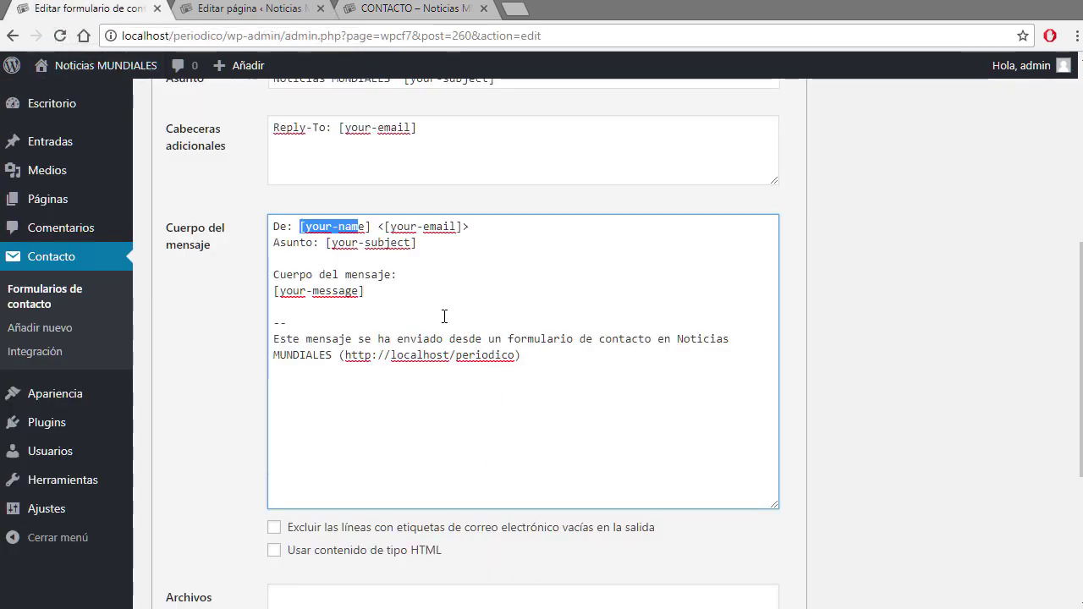
{"action": "left_click", "coordinate": [336, 226]}
{"action": "scroll", "coordinate": [448, 217], "scroll_direction": "up", "scroll_amount": 2}
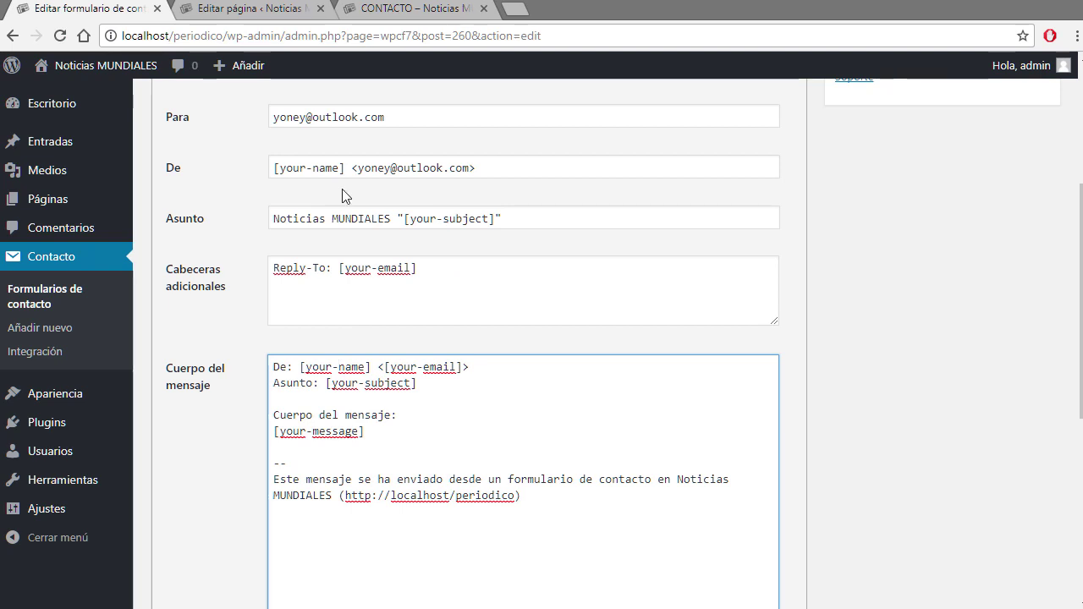
{"action": "scroll", "coordinate": [473, 418], "scroll_direction": "down", "scroll_amount": 2}
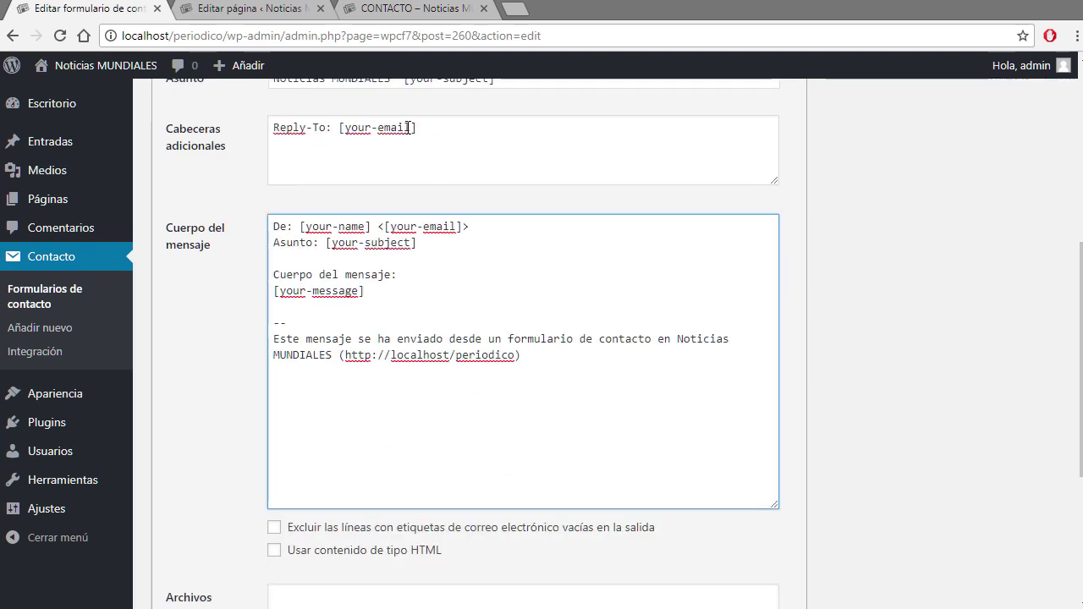
{"action": "left_click_drag", "start_coordinate": [415, 127], "coordinate": [344, 127]}
{"action": "left_click", "coordinate": [439, 286]}
{"action": "left_click_drag", "start_coordinate": [349, 226], "coordinate": [306, 225]}
{"action": "left_click_drag", "start_coordinate": [471, 226], "coordinate": [339, 249]}
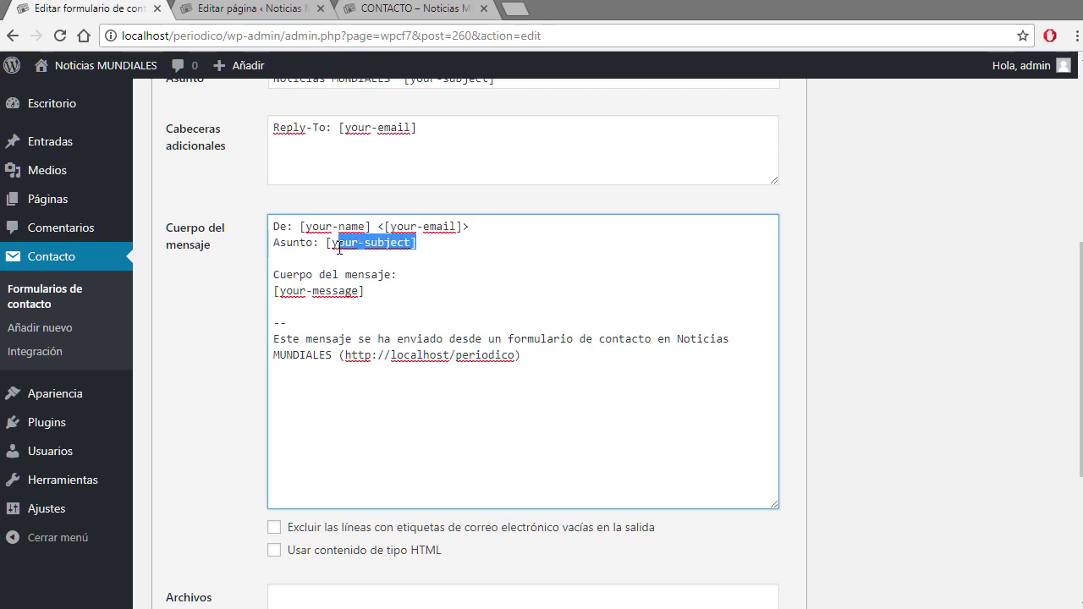
{"action": "left_click_drag", "start_coordinate": [366, 291], "coordinate": [294, 292]}
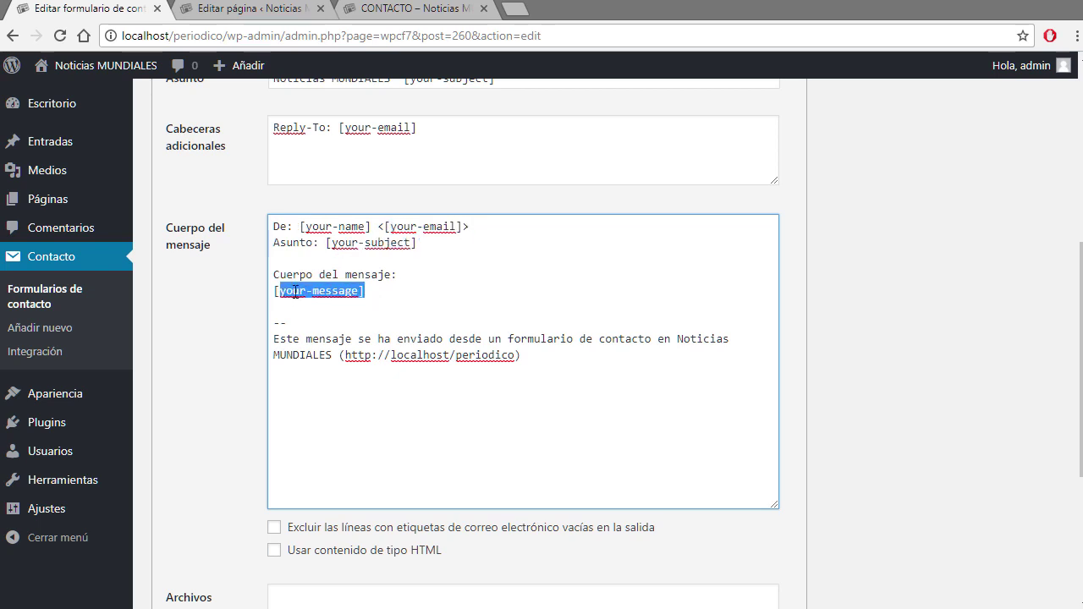
- Add a "Website:" line below the Asunto line in the email message body and save the form
{"action": "left_click", "coordinate": [417, 243]}
{"action": "key", "text": "Return"}
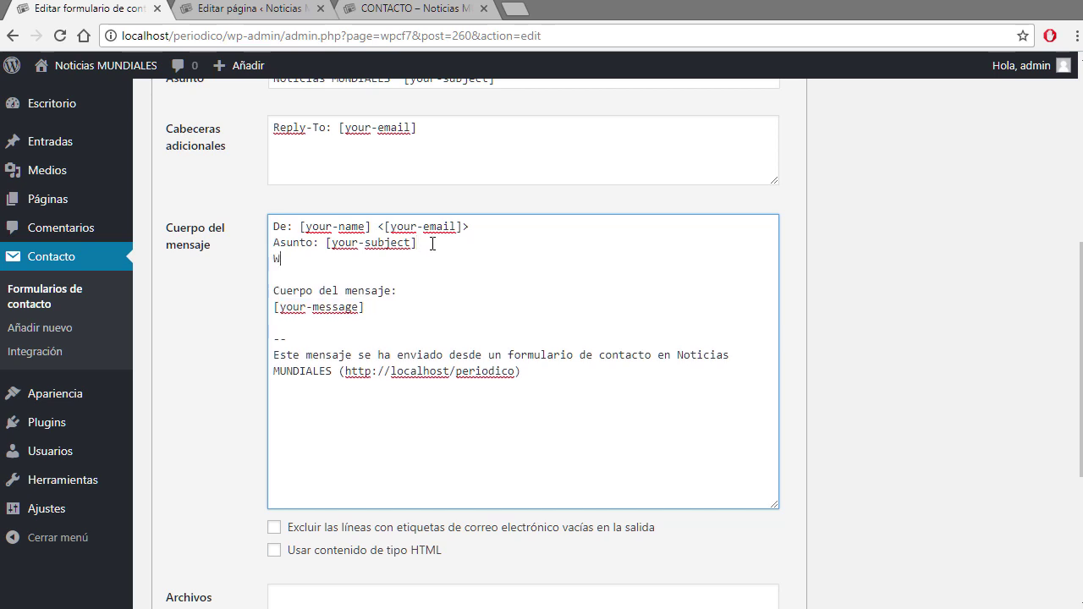
{"action": "type", "text": "Website:"}
{"action": "scroll", "coordinate": [837, 309], "scroll_direction": "up", "scroll_amount": 5}
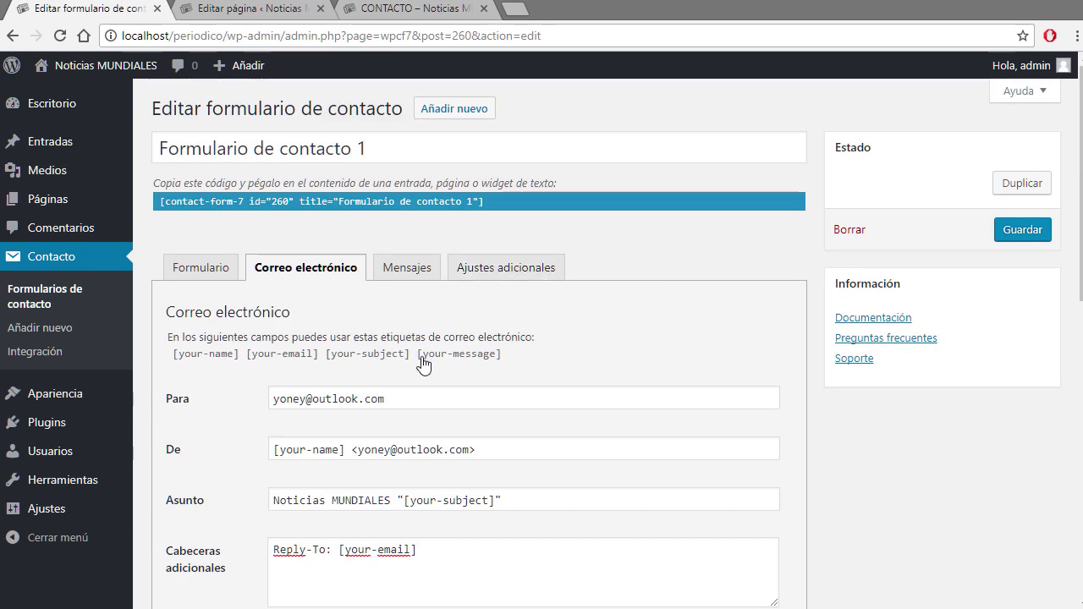
{"action": "left_click", "coordinate": [1006, 241]}
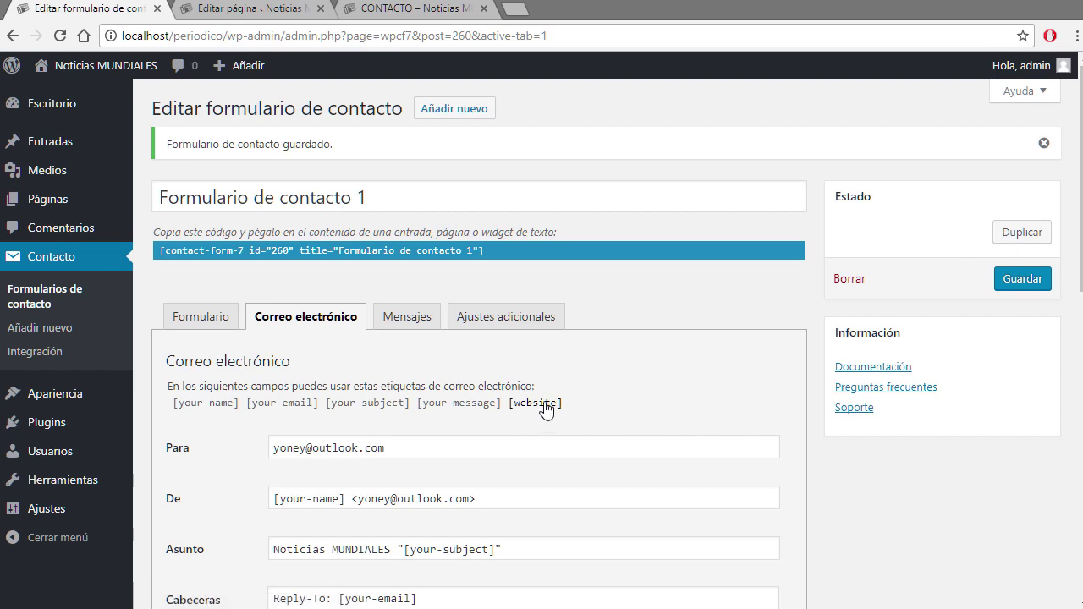
- Copy the [website] mail tag after "Website:" in the message body and save the form
{"action": "left_click", "coordinate": [548, 404]}
{"action": "key", "text": "ctrl+c"}
{"action": "scroll", "coordinate": [643, 442], "scroll_direction": "down", "scroll_amount": 3}
{"action": "scroll", "coordinate": [643, 442], "scroll_direction": "down", "scroll_amount": 2}
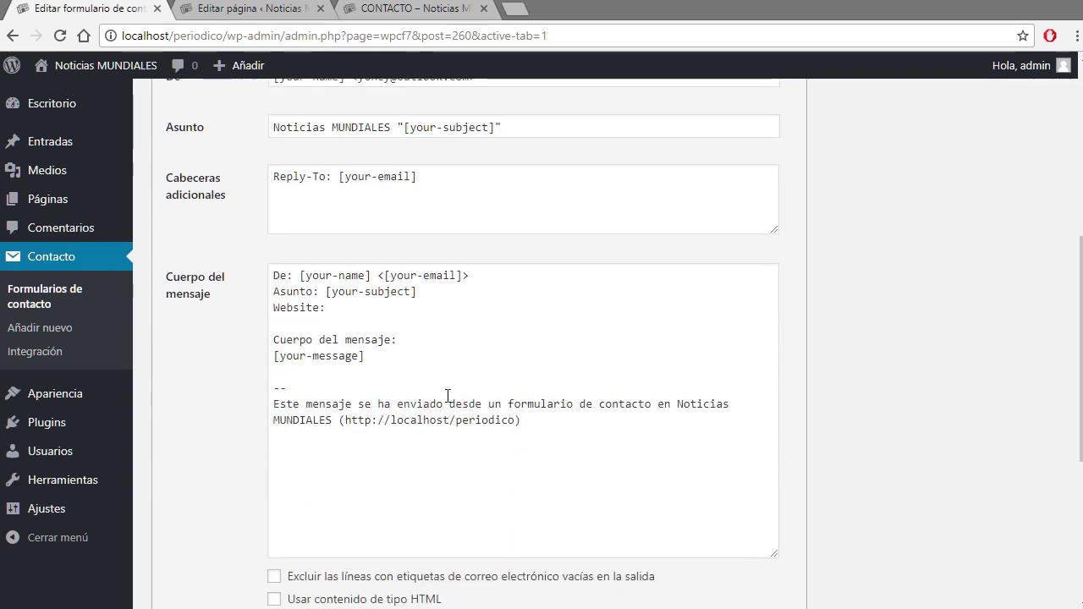
{"action": "left_click", "coordinate": [367, 315]}
{"action": "key", "text": "ctrl+v"}
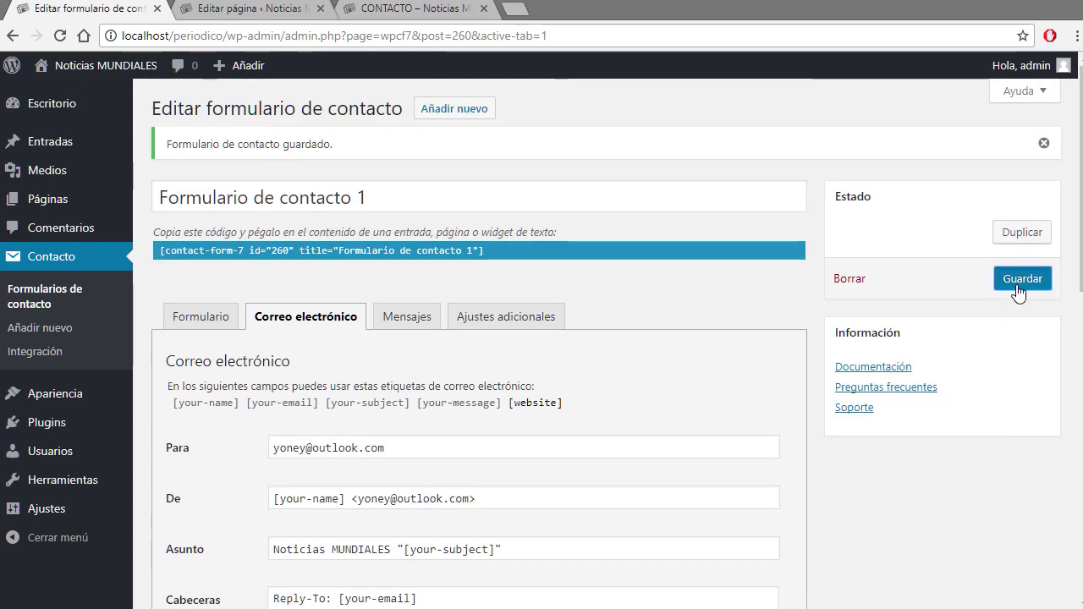
{"action": "left_click", "coordinate": [1016, 283]}
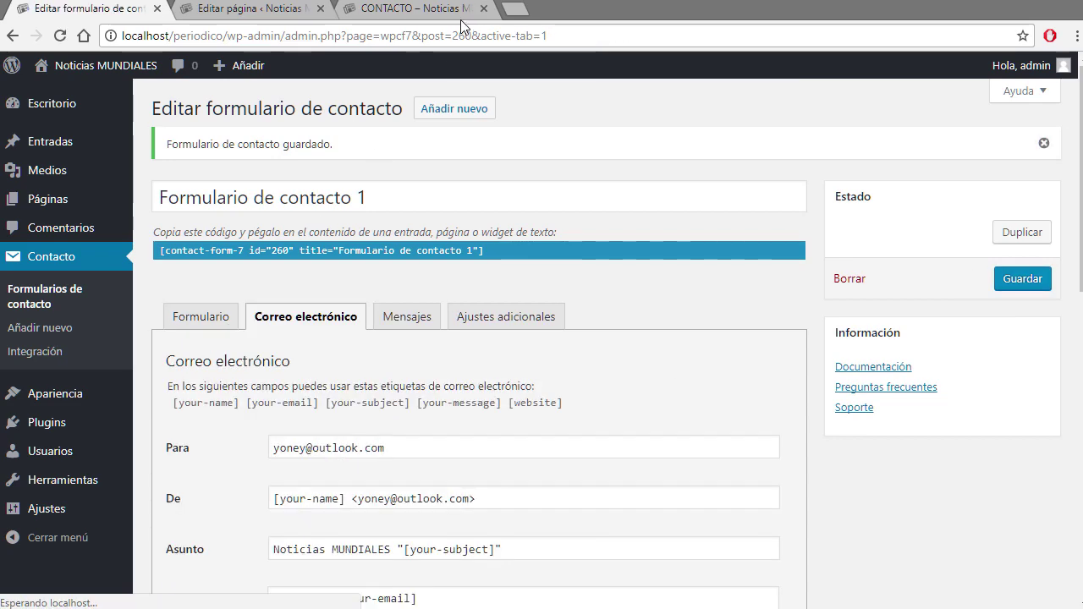
- Reload the published contact page to check the "Su sitio web" field, and recheck the form's email settings
{"action": "left_click", "coordinate": [423, 12]}
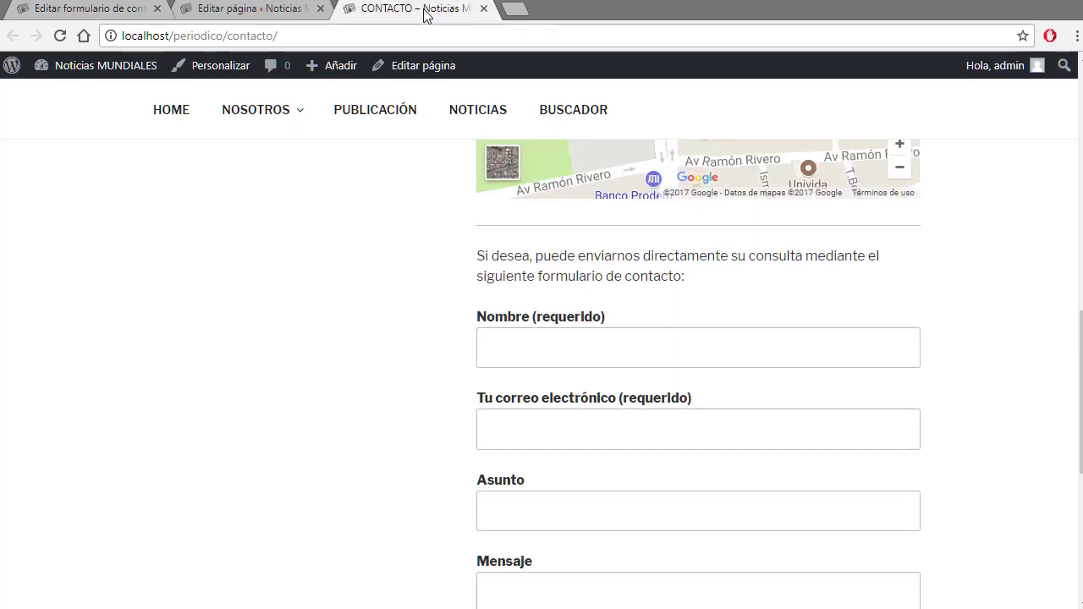
{"action": "left_click", "coordinate": [59, 35]}
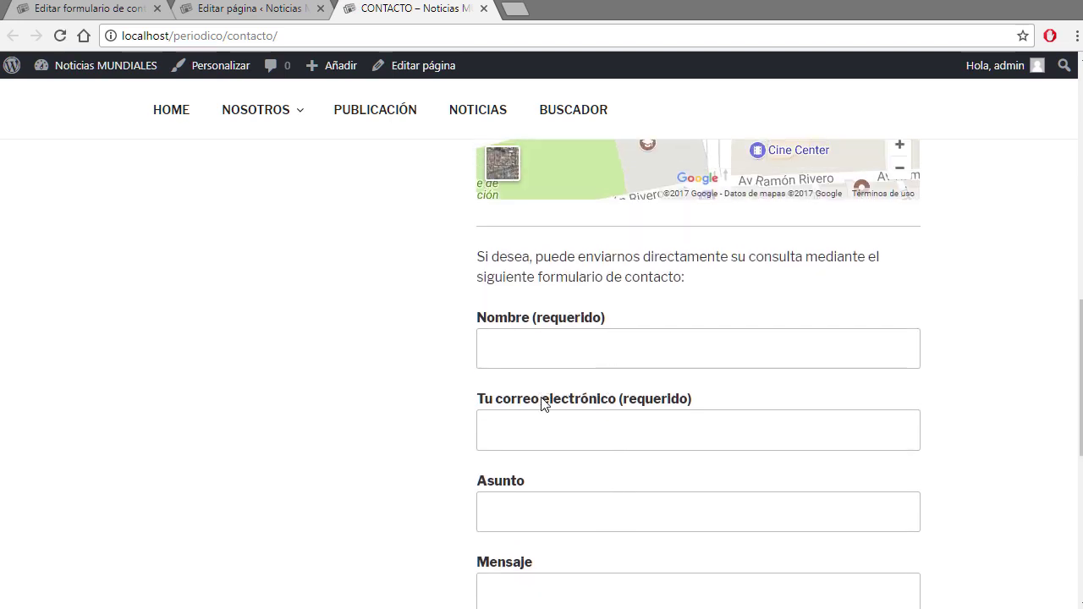
{"action": "scroll", "coordinate": [796, 495], "scroll_direction": "down", "scroll_amount": 6}
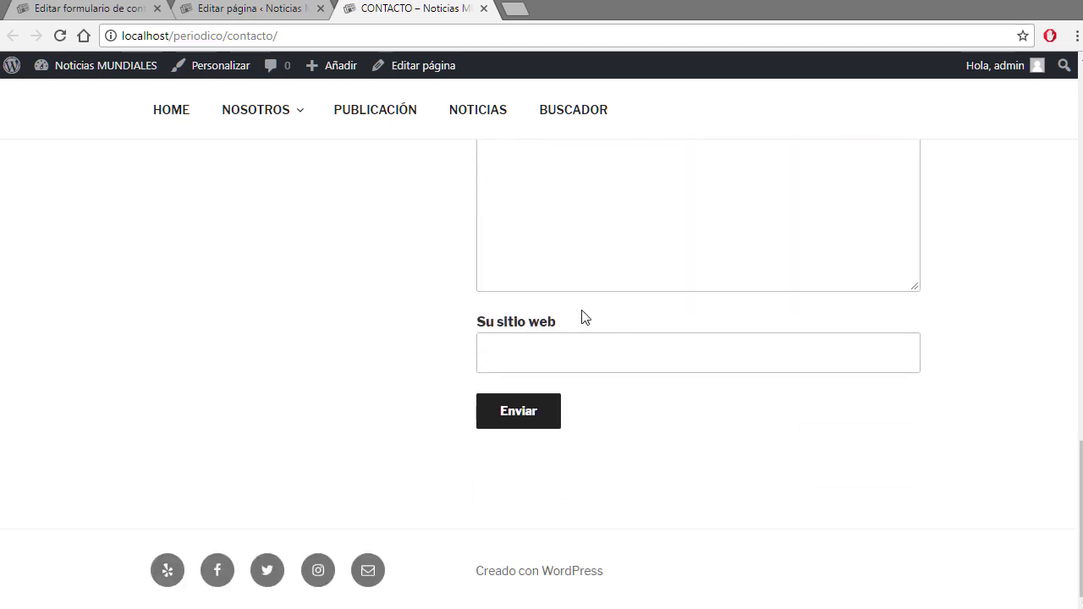
{"action": "left_click", "coordinate": [571, 353]}
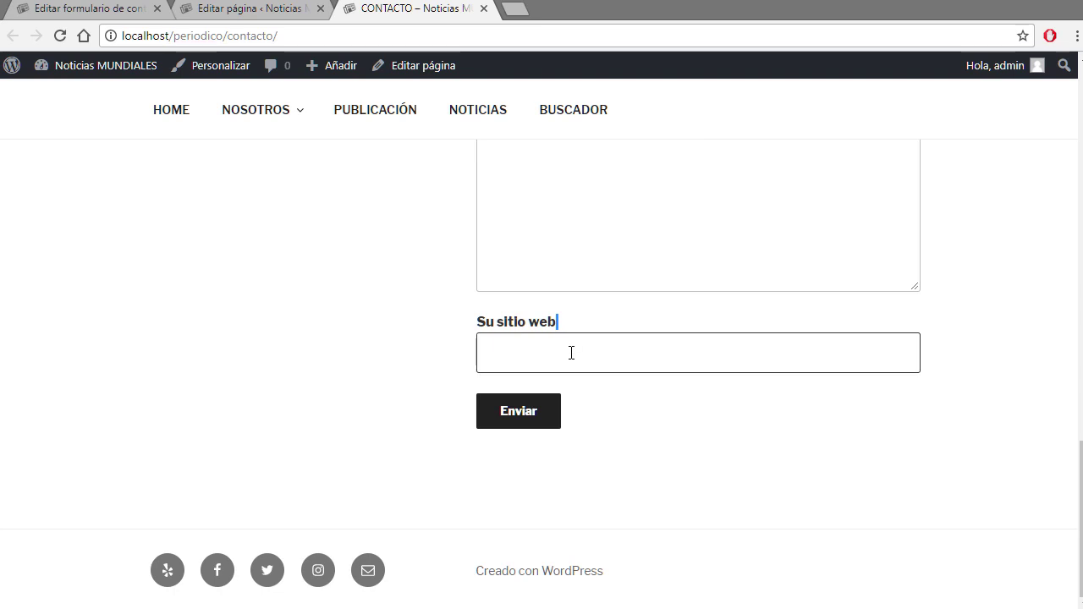
{"action": "left_click", "coordinate": [87, 10]}
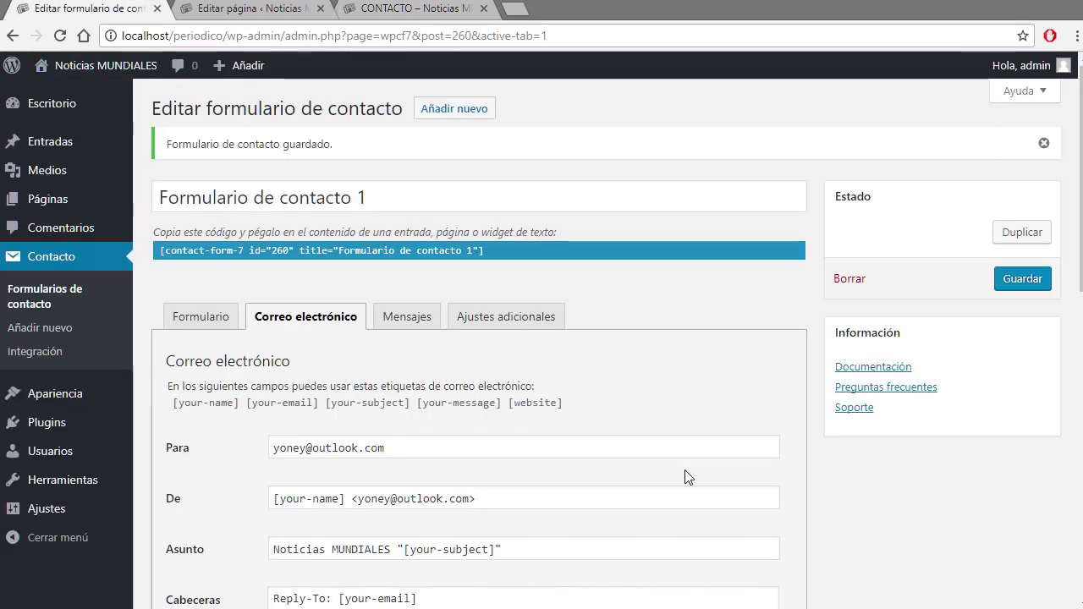
{"action": "scroll", "coordinate": [710, 494], "scroll_direction": "down", "scroll_amount": 2}
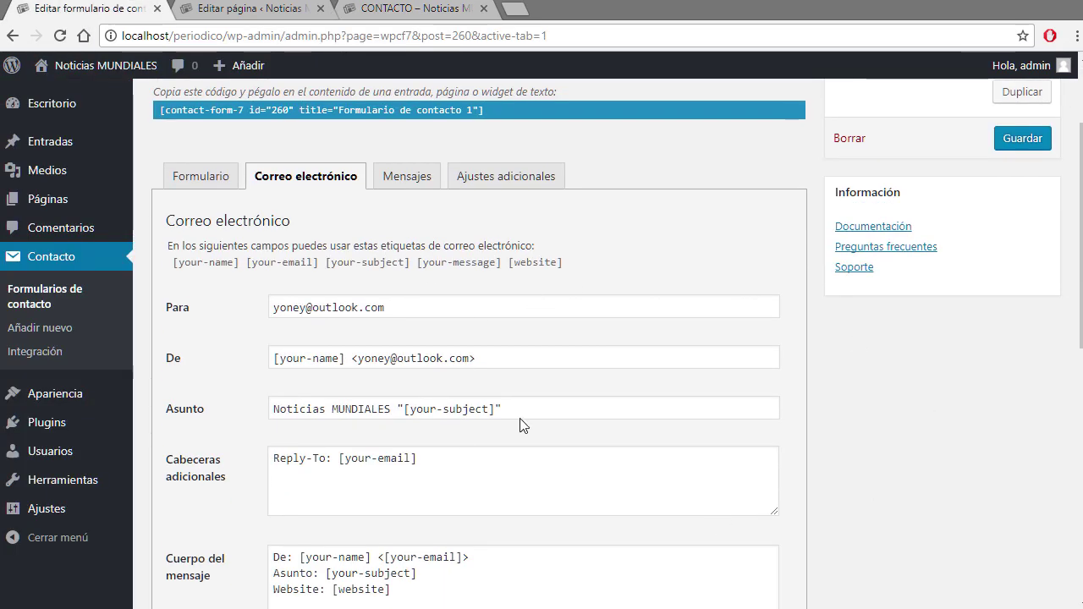
- In the CONTACTO page editor, collapse the admin menu and insert an empty paragraph above the introductory text
{"action": "left_click", "coordinate": [251, 10]}
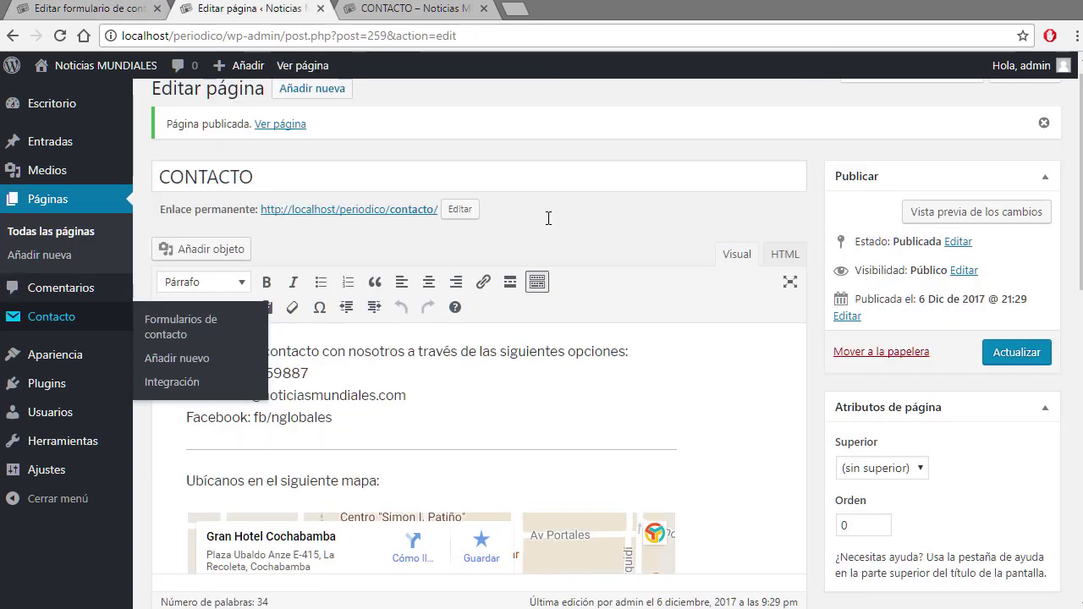
{"action": "scroll", "coordinate": [614, 382], "scroll_direction": "down", "scroll_amount": 3}
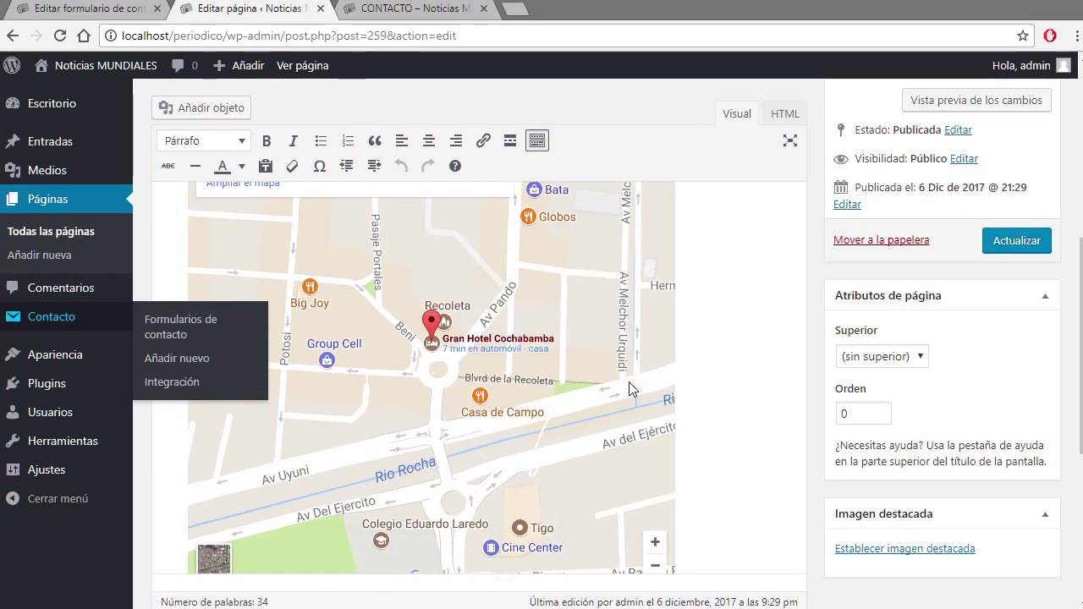
{"action": "left_click", "coordinate": [25, 498]}
{"action": "scroll", "coordinate": [496, 301], "scroll_direction": "up", "scroll_amount": 5}
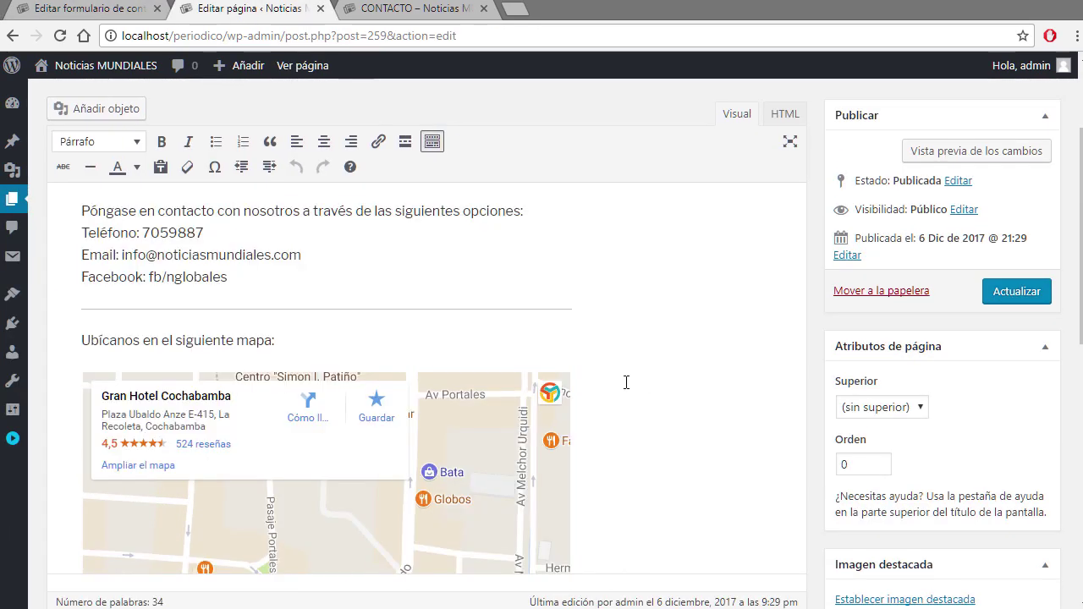
{"action": "scroll", "coordinate": [626, 382], "scroll_direction": "up", "scroll_amount": 2}
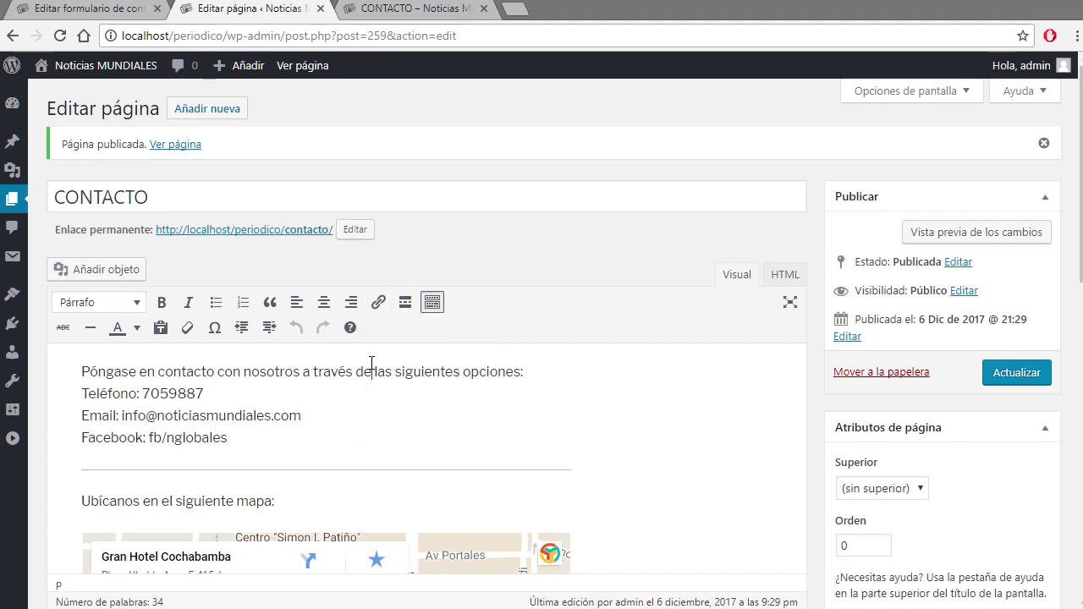
{"action": "key", "text": "Return"}
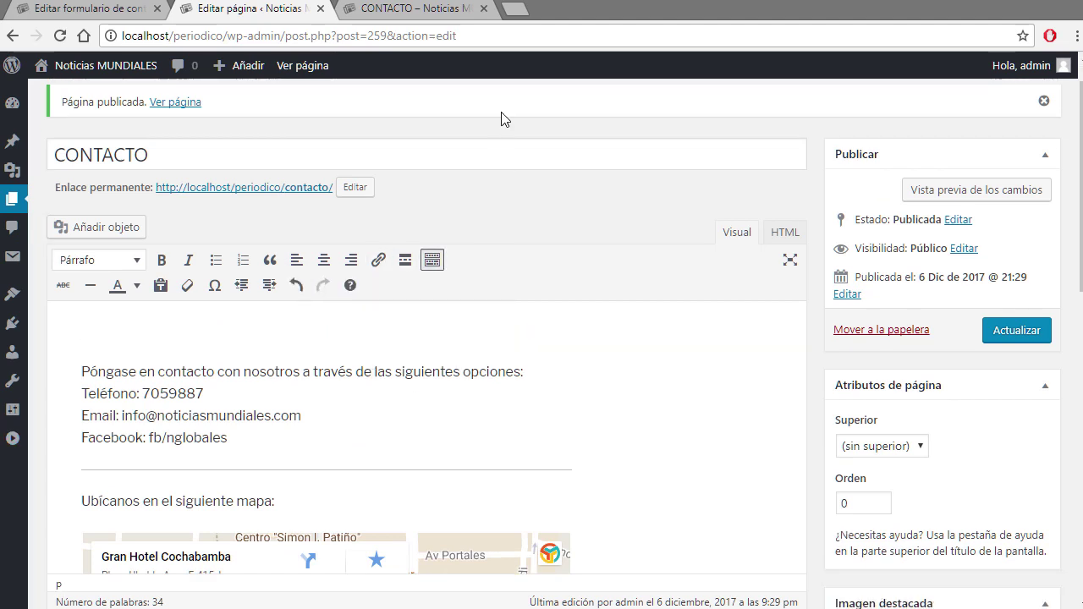
- Close the contact form editor and search Google for "cabecera contactos" in a new browser tab
{"action": "left_click", "coordinate": [157, 8]}
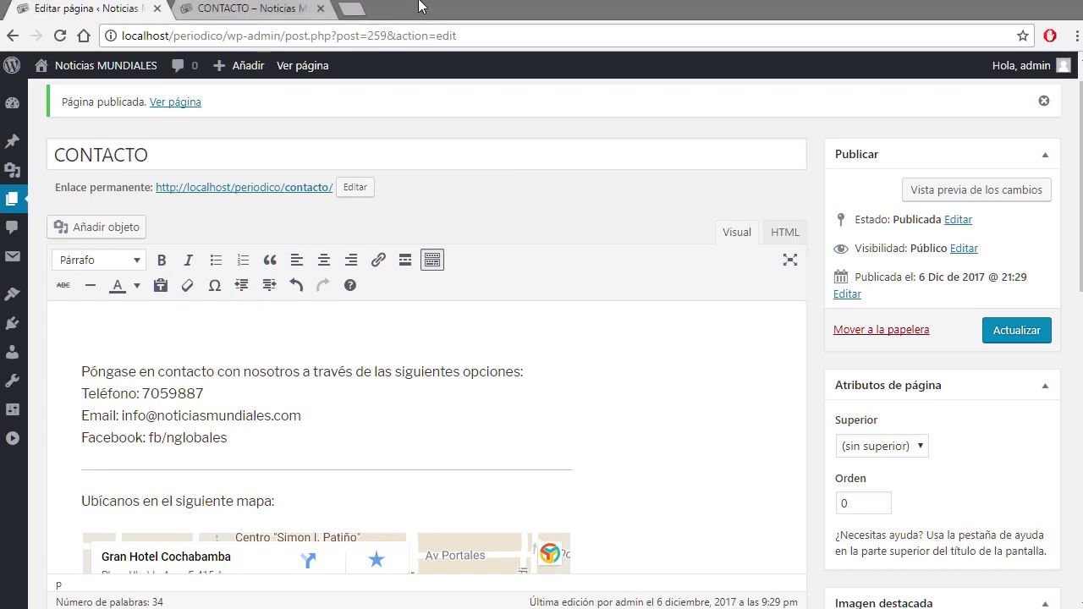
{"action": "left_click", "coordinate": [351, 10]}
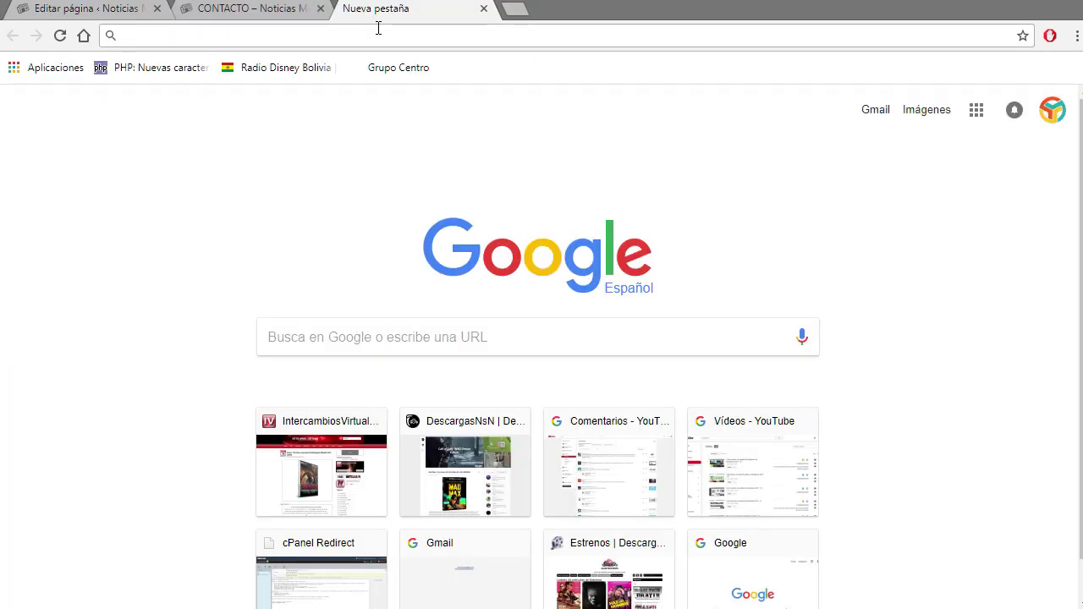
{"action": "type", "text": "cabecera con"}
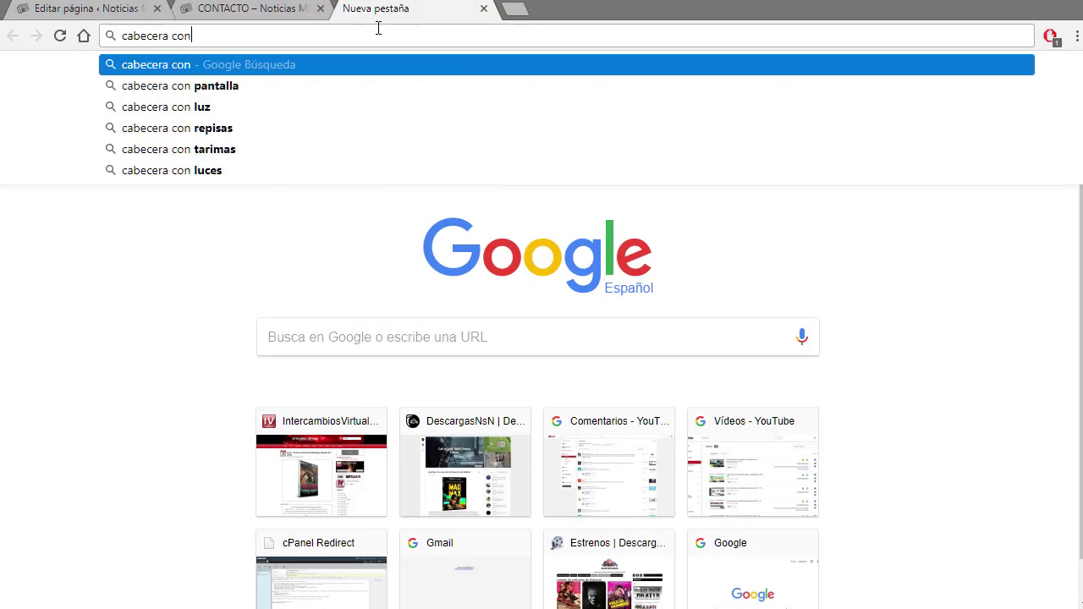
{"action": "type", "text": "tacto"}
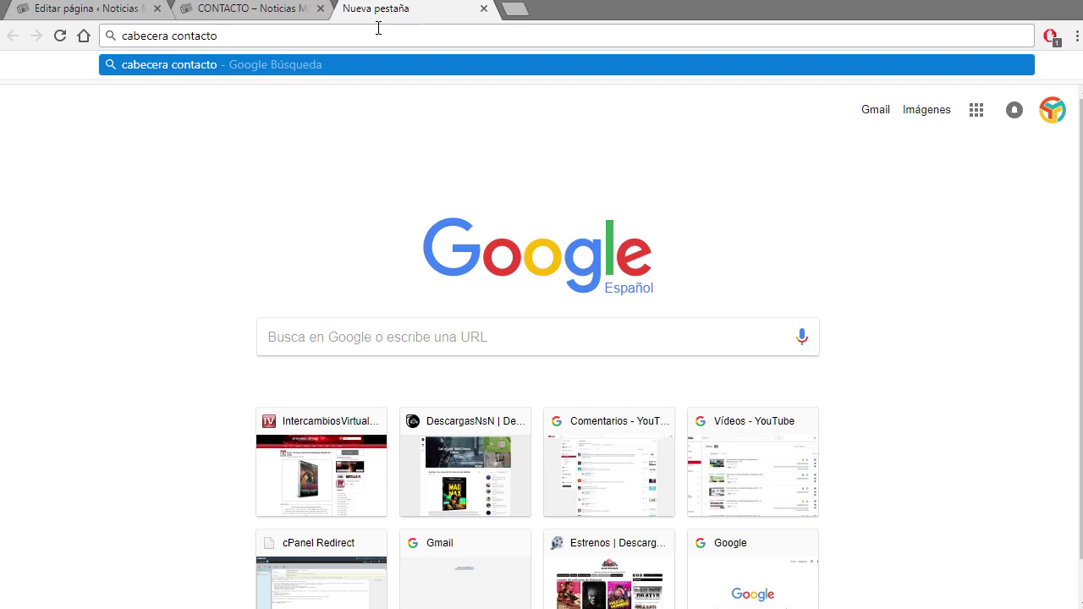
{"action": "type", "text": "s"}
{"action": "key", "text": "Return"}
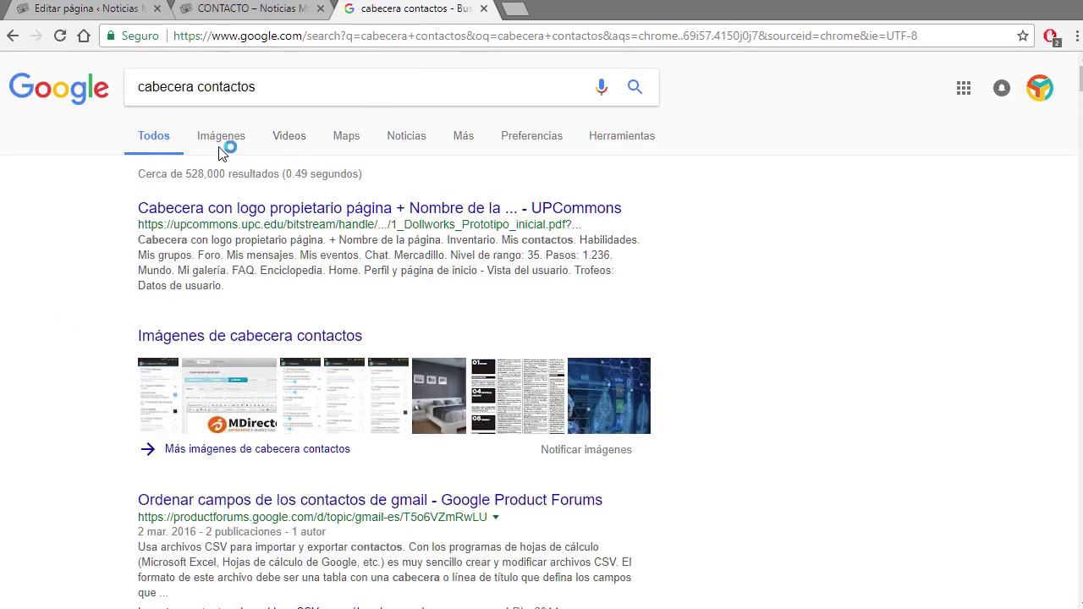
- Browse the Google image results for "cabecera contactos" for a suitable contact banner
{"action": "left_click", "coordinate": [219, 143]}
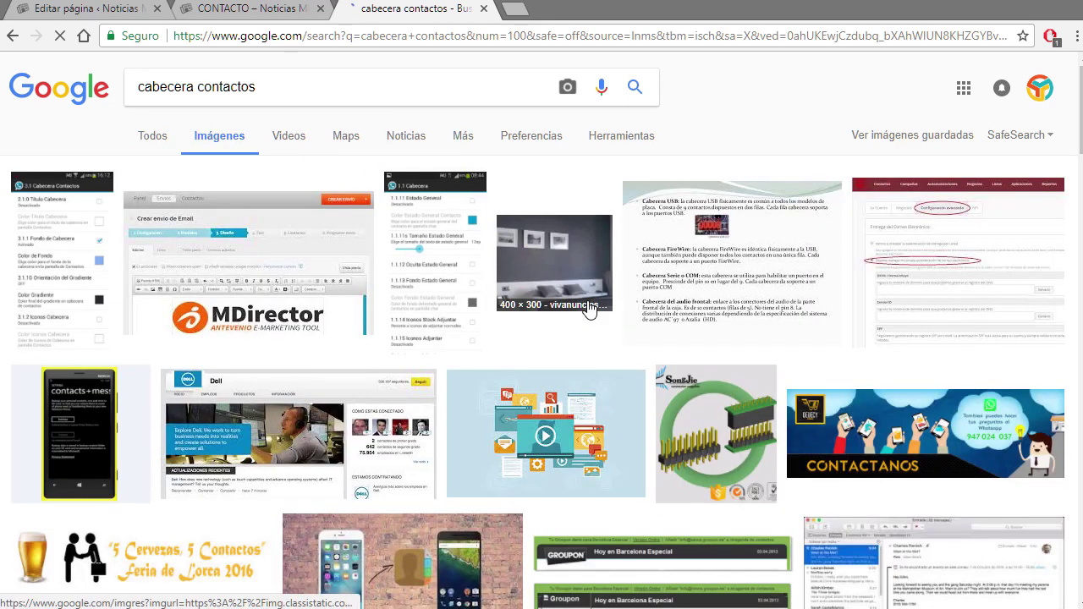
{"action": "scroll", "coordinate": [309, 111], "scroll_direction": "down", "scroll_amount": 3}
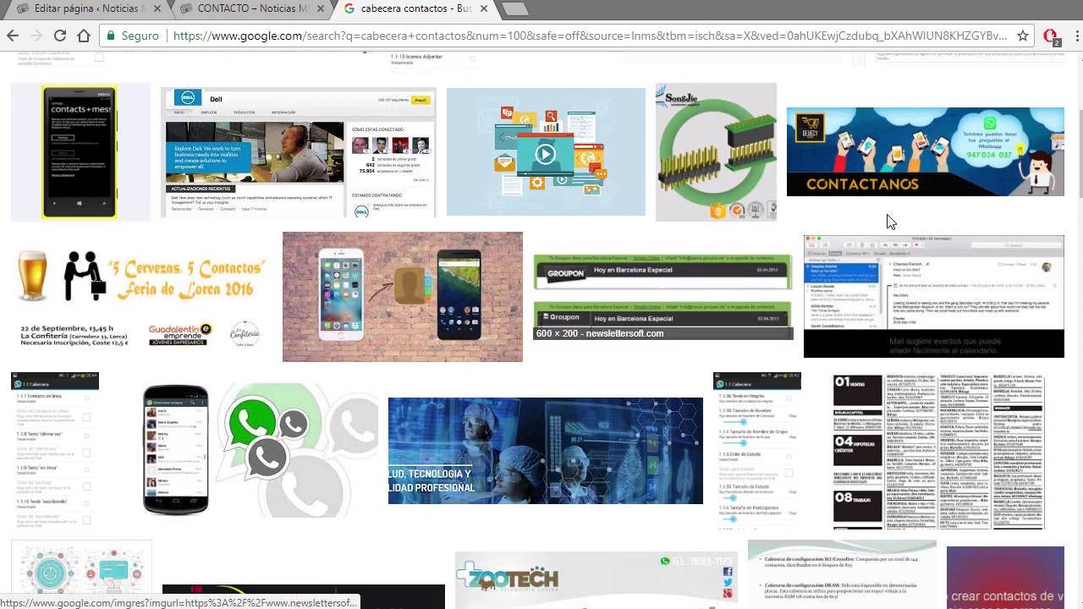
{"action": "left_click", "coordinate": [944, 146]}
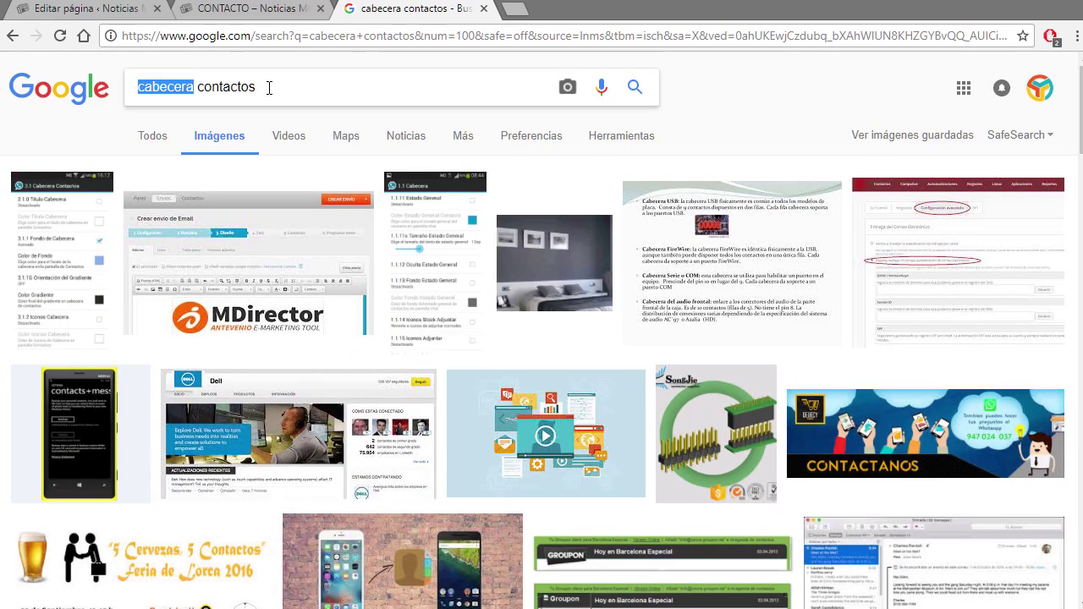
- Search Google Images for "header contact" instead
{"action": "left_click", "coordinate": [269, 87]}
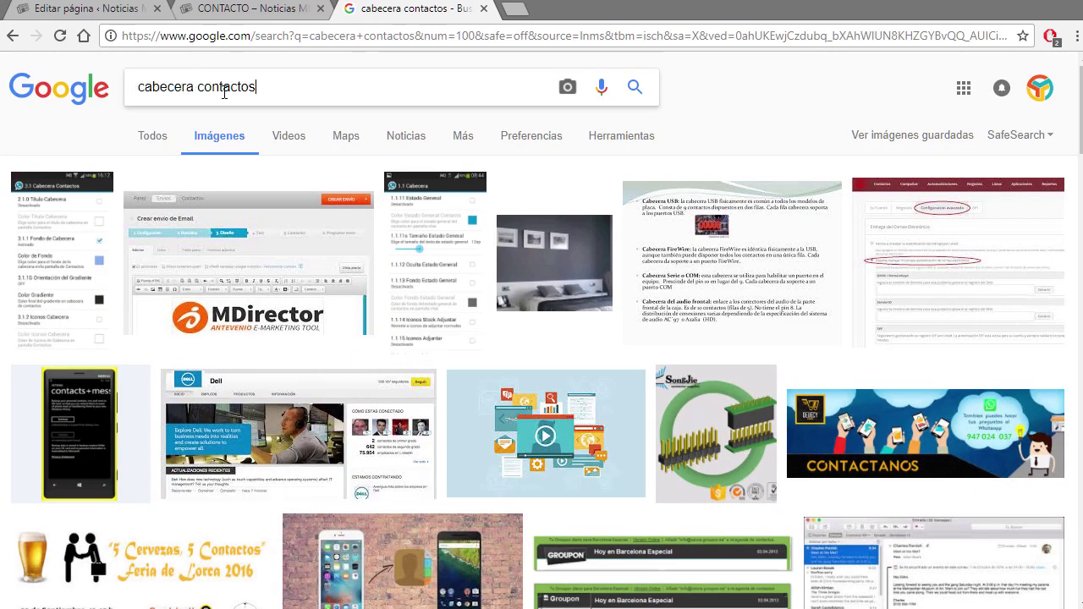
{"action": "triple_click", "coordinate": [225, 88]}
{"action": "type", "text": "h"}
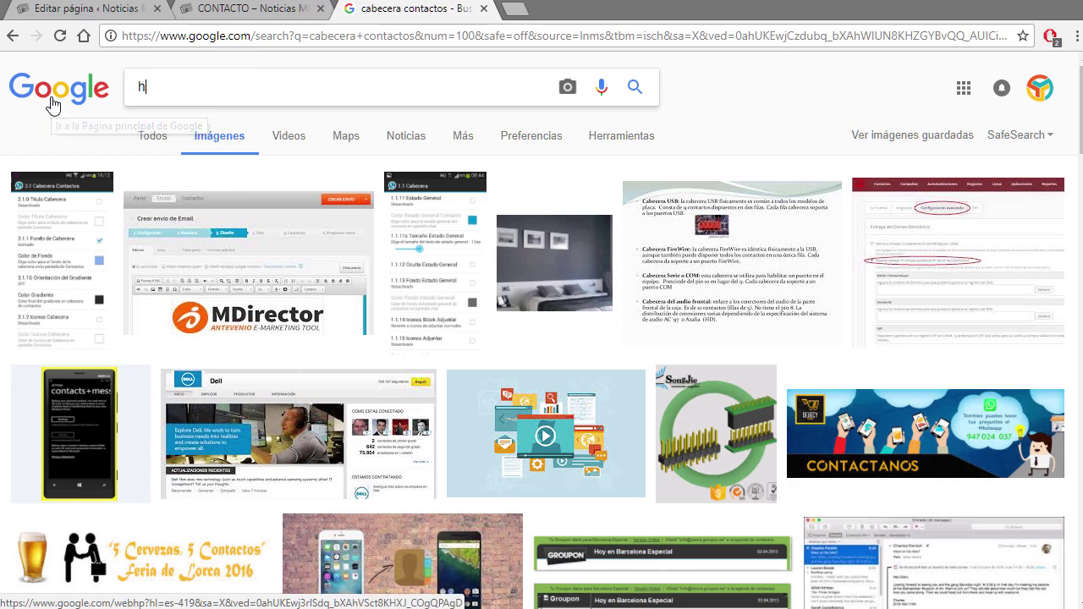
{"action": "type", "text": "eader contact"}
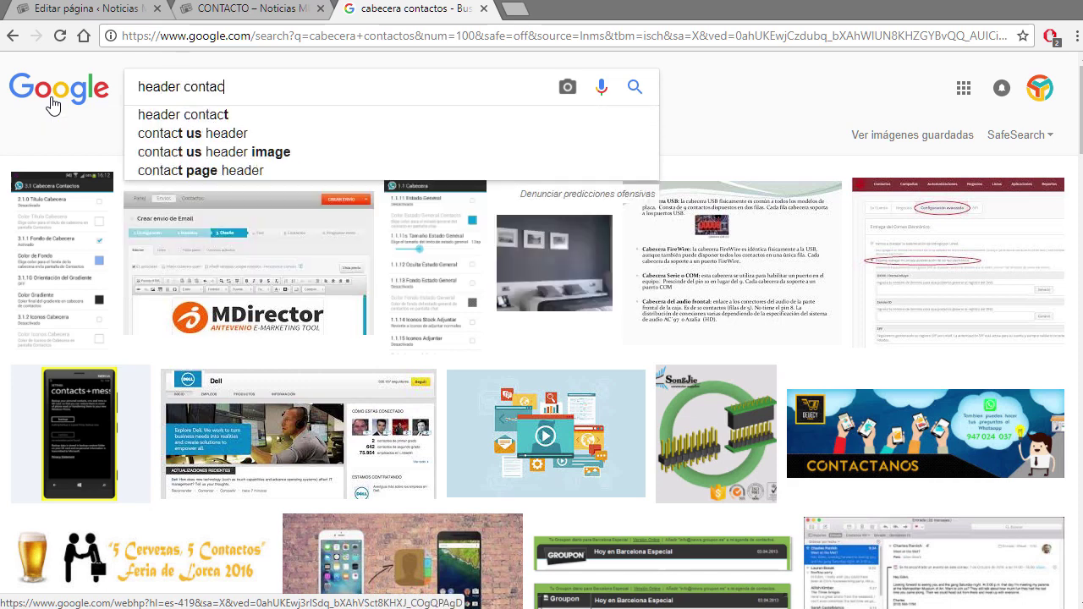
{"action": "key", "text": "Return"}
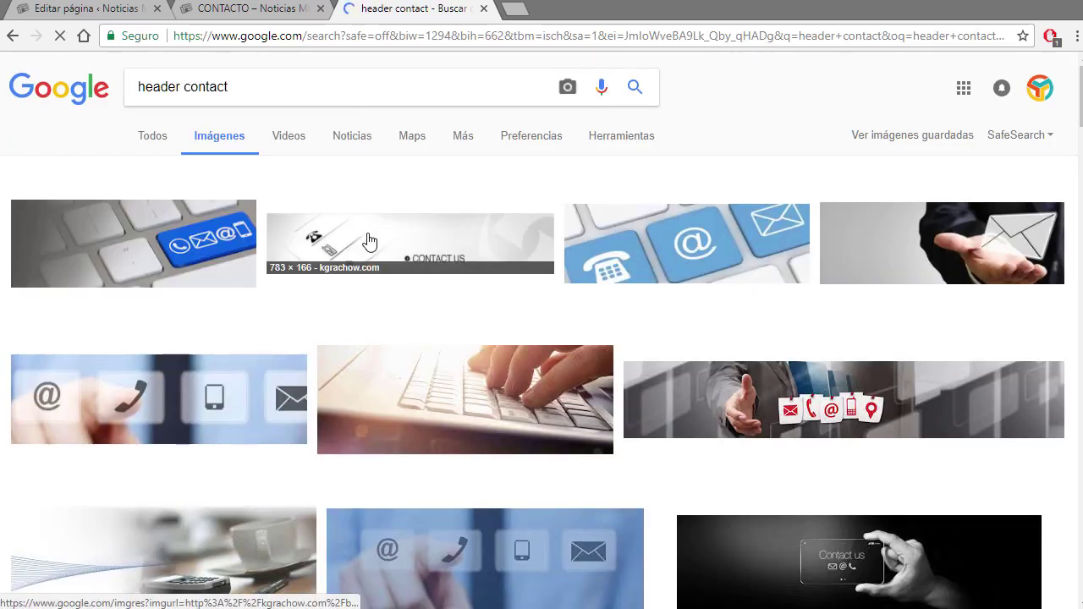
- Compare the keyboard banners and open the 2560 × 600 Lead Dog Marketing contact header image at full size
{"action": "left_click", "coordinate": [165, 234]}
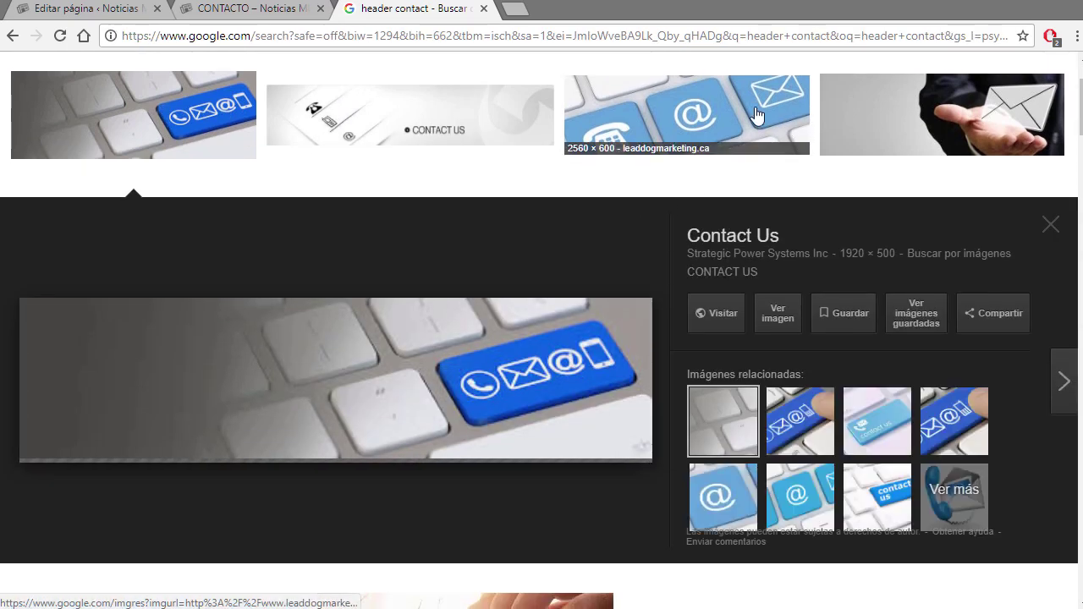
{"action": "left_click", "coordinate": [745, 105]}
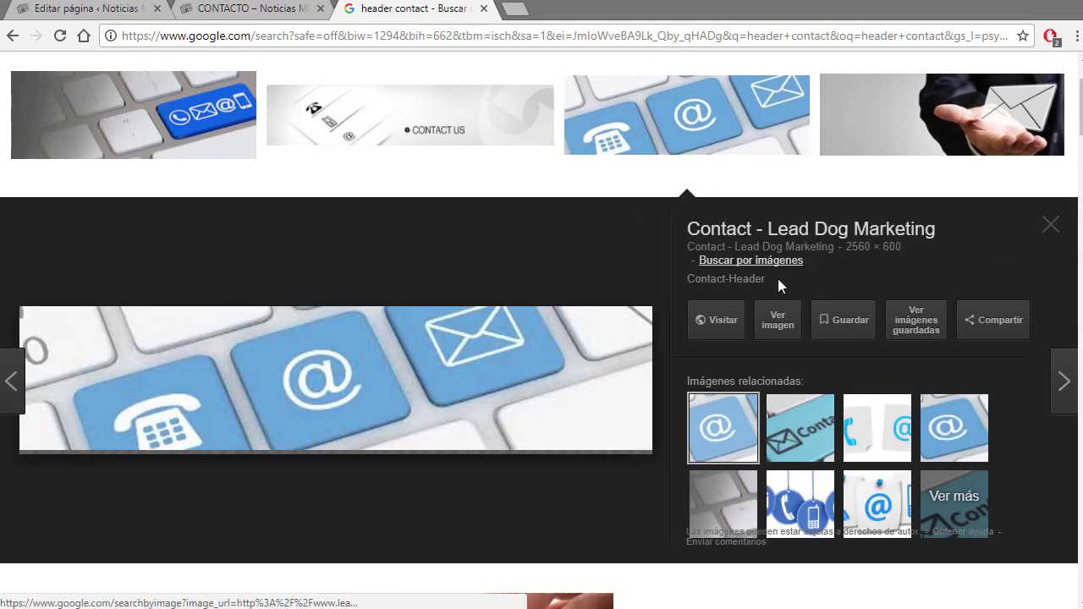
{"action": "left_click", "coordinate": [779, 321]}
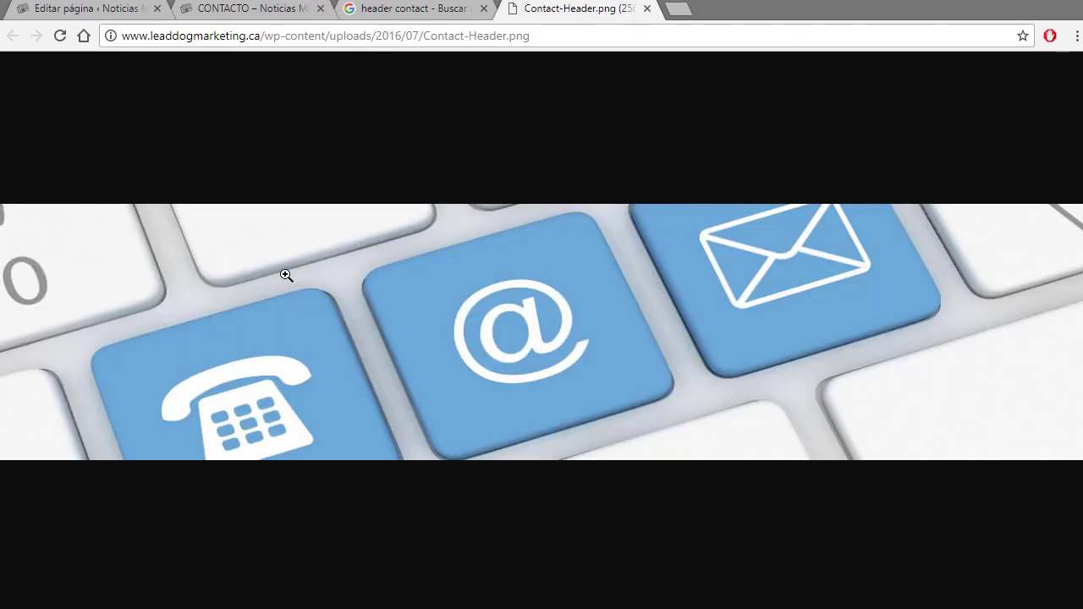
{"action": "left_click", "coordinate": [286, 275]}
- Save the contact header image to the Escritorio folder as a PNG named "cabecera"
{"action": "right_click", "coordinate": [234, 259]}
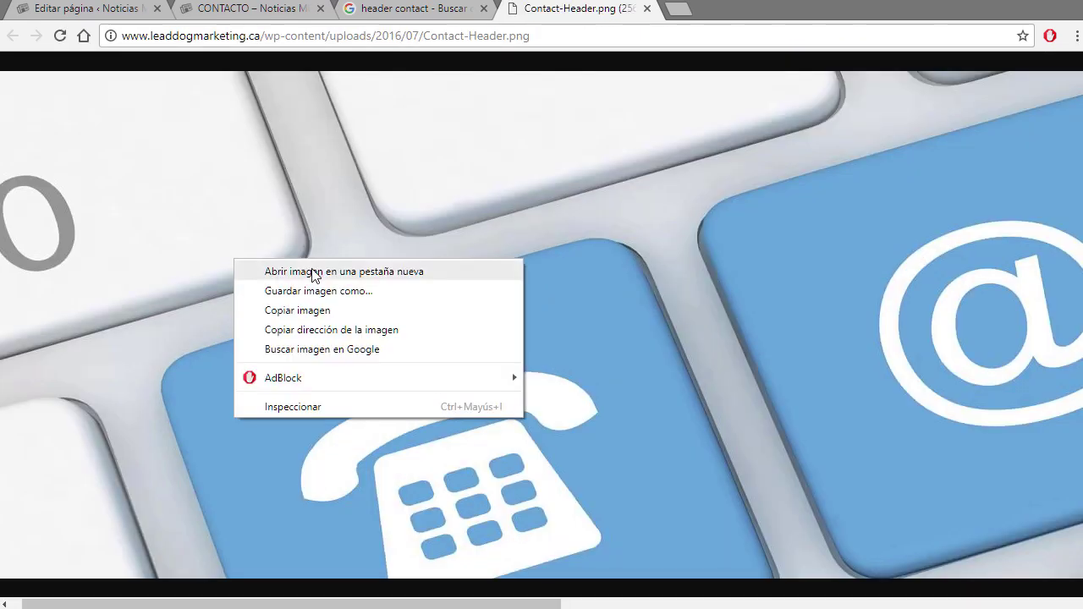
{"action": "left_click", "coordinate": [327, 291]}
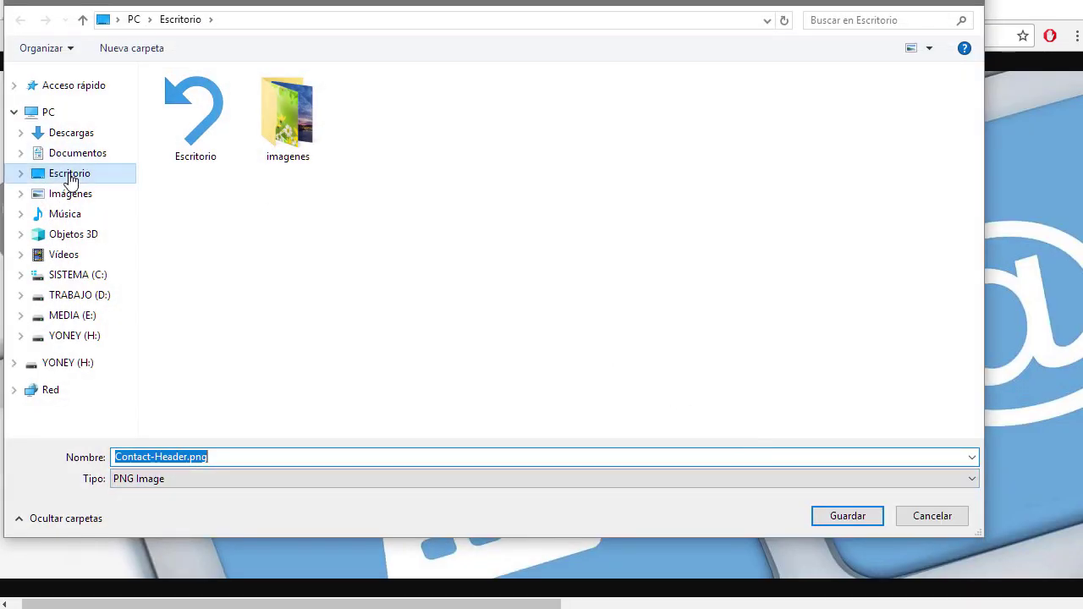
{"action": "left_click", "coordinate": [246, 456]}
{"action": "left_click", "coordinate": [542, 456]}
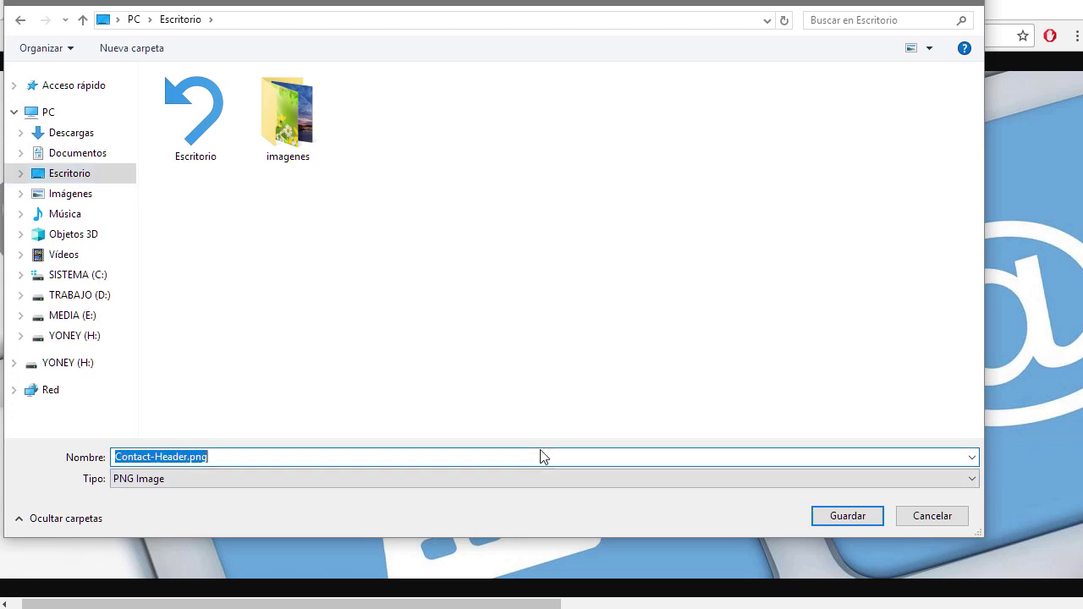
{"action": "type", "text": "cabece"}
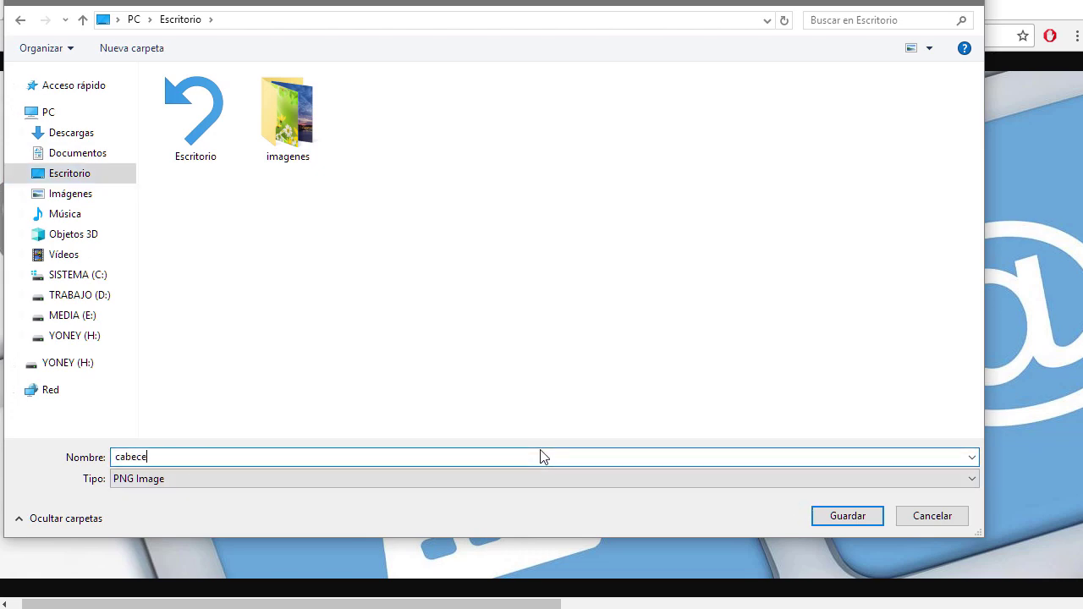
{"action": "type", "text": "ra"}
{"action": "key", "text": "Return"}
- Return to the CONTACTO page editor and upload cabecera.png to the media library
{"action": "left_click", "coordinate": [115, 11]}
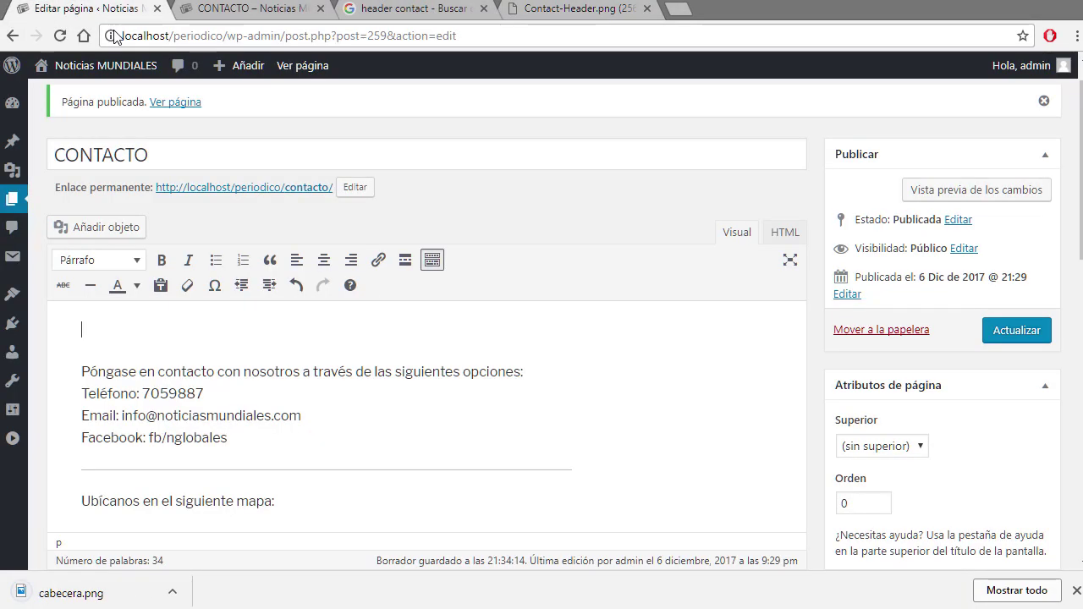
{"action": "left_click", "coordinate": [92, 224]}
{"action": "left_click", "coordinate": [227, 140]}
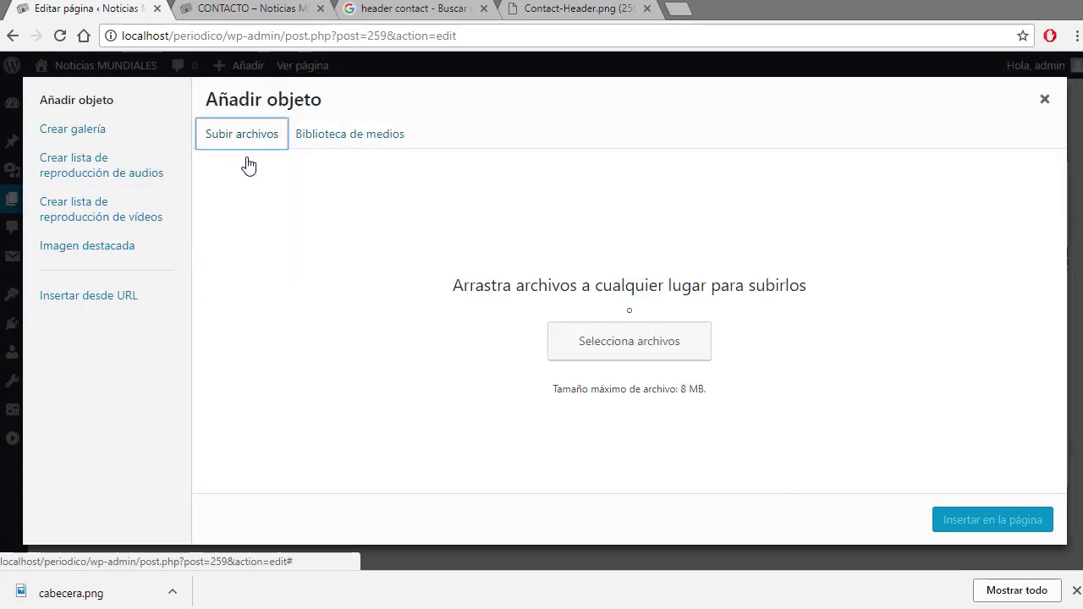
{"action": "left_click", "coordinate": [628, 364]}
{"action": "double_click", "coordinate": [354, 142]}
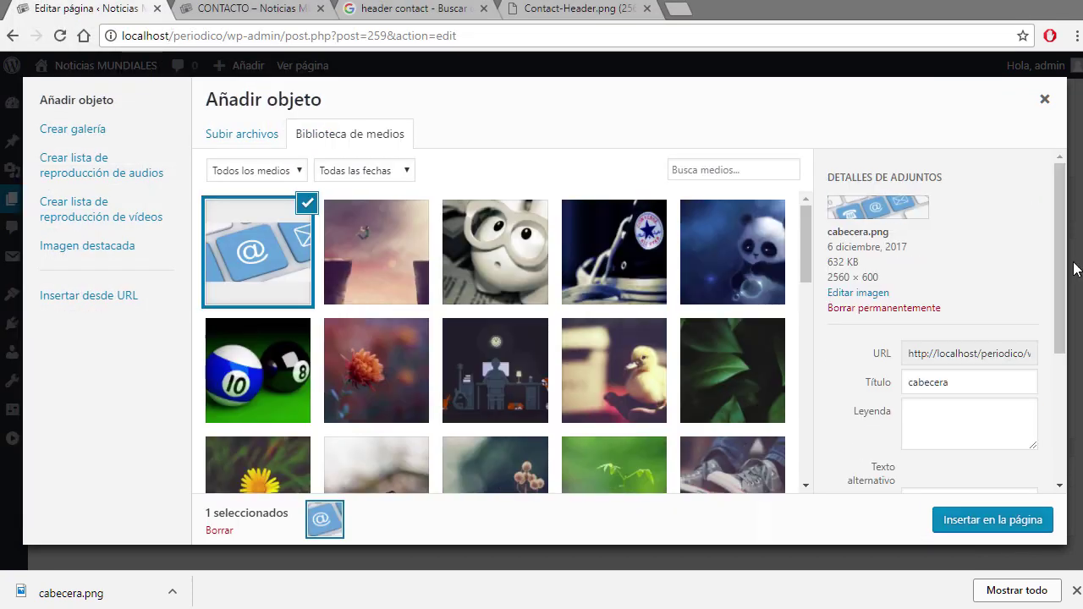
- Insert the cabecera image above the introductory text at "Tamaño completo – 2560 × 600", closing the source image's browser tab
{"action": "left_click_drag", "start_coordinate": [1060, 269], "coordinate": [1037, 460]}
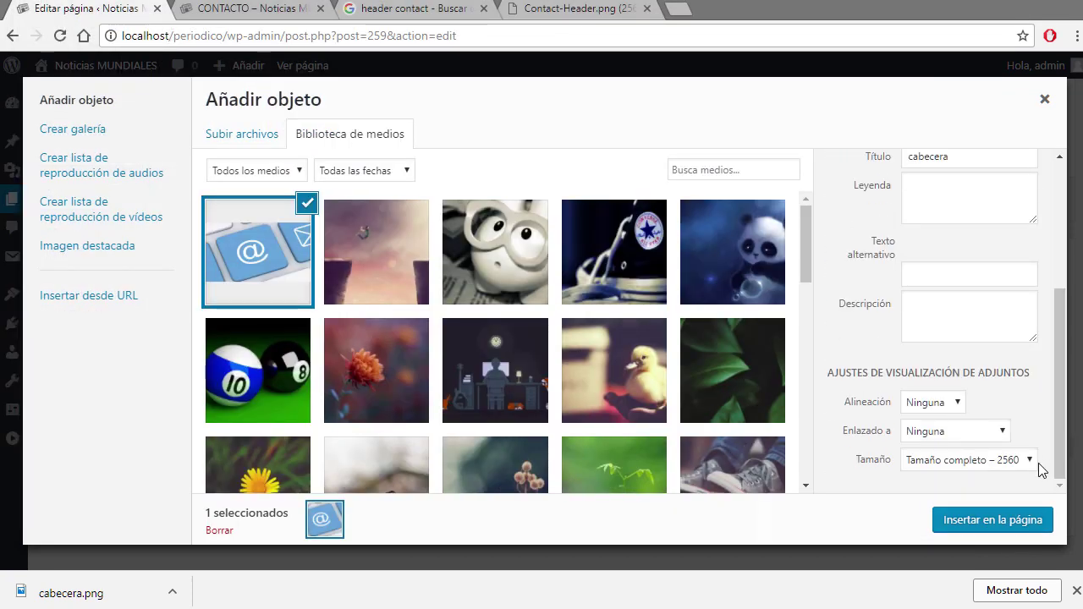
{"action": "left_click", "coordinate": [1029, 460]}
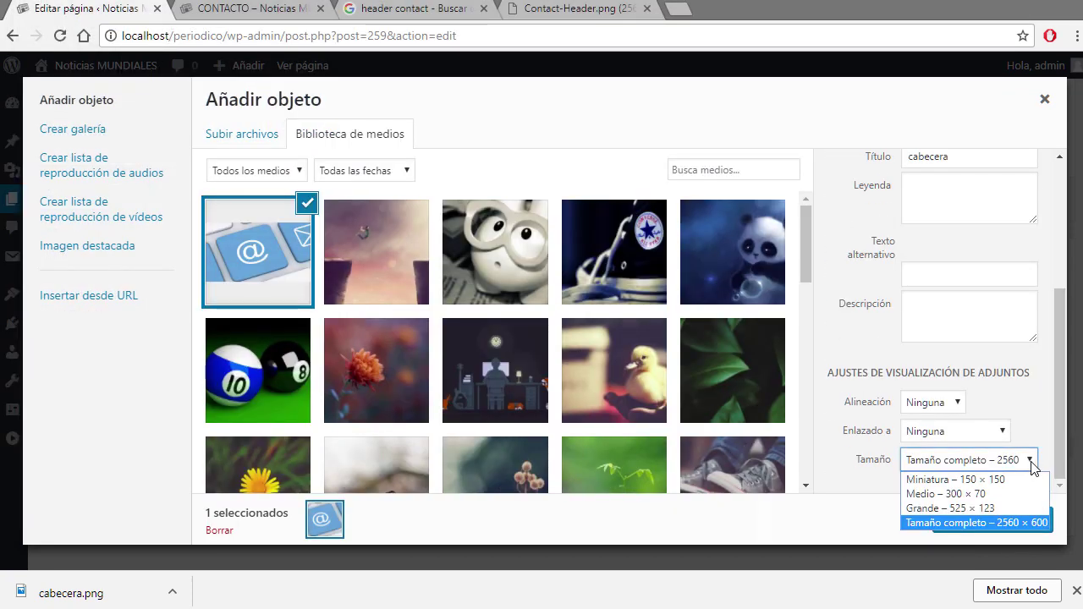
{"action": "left_click", "coordinate": [990, 511]}
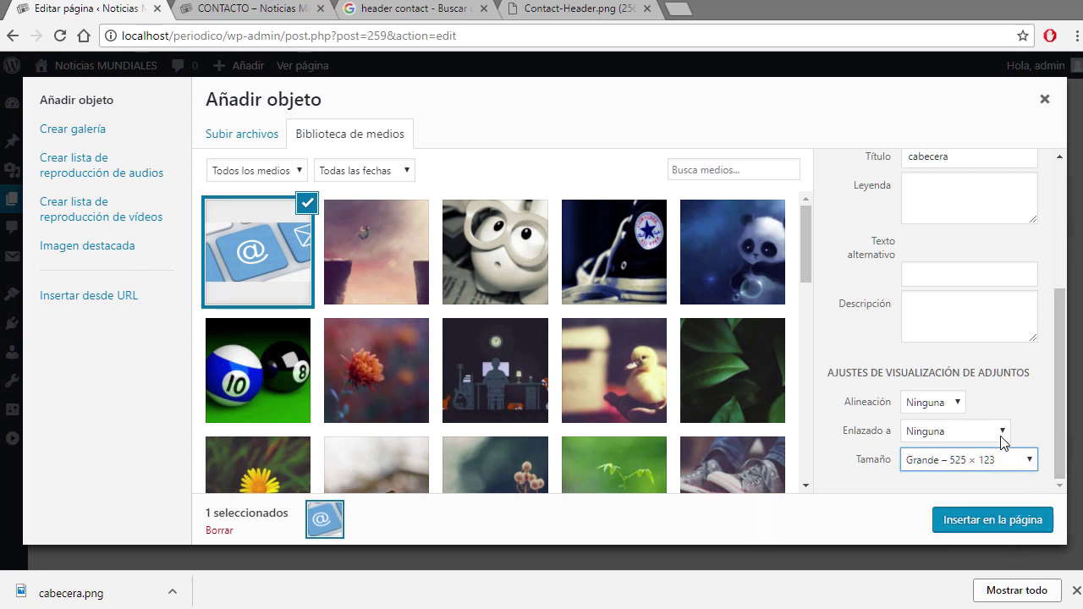
{"action": "left_click", "coordinate": [1027, 459]}
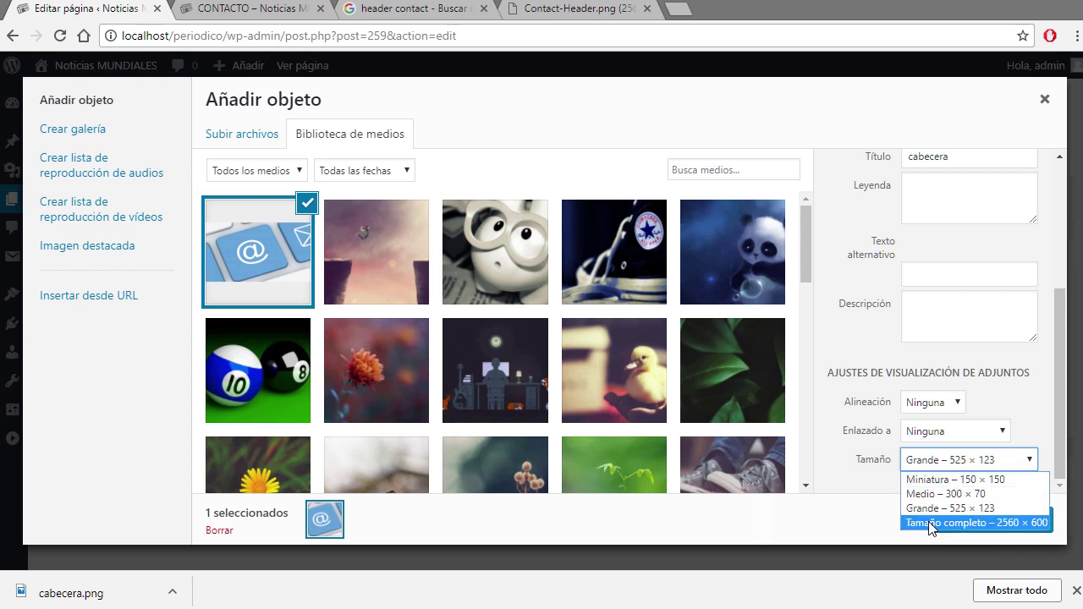
{"action": "left_click", "coordinate": [981, 522]}
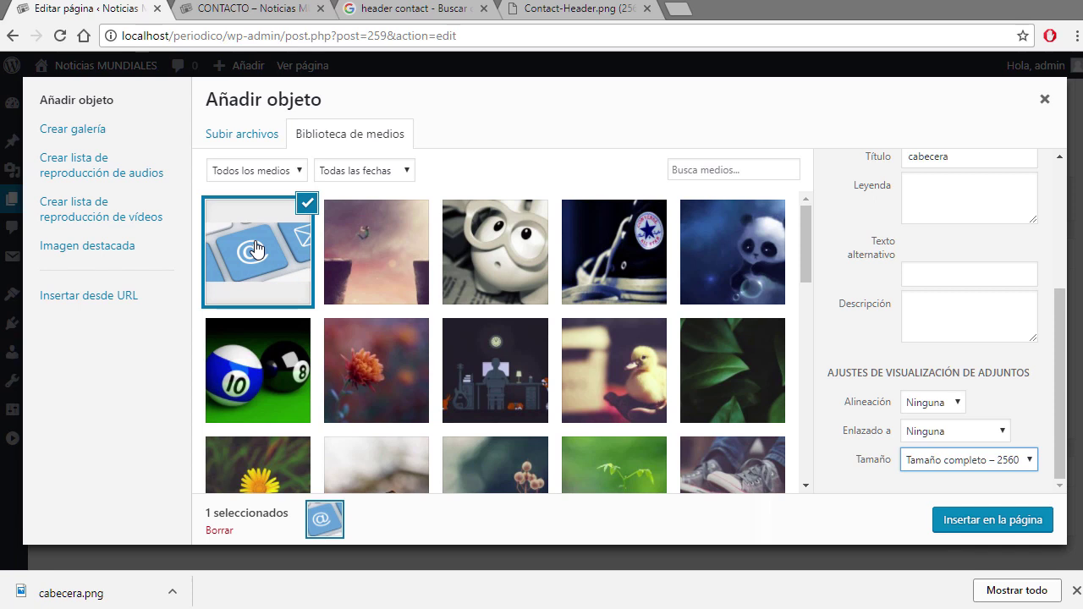
{"action": "left_click", "coordinate": [647, 8]}
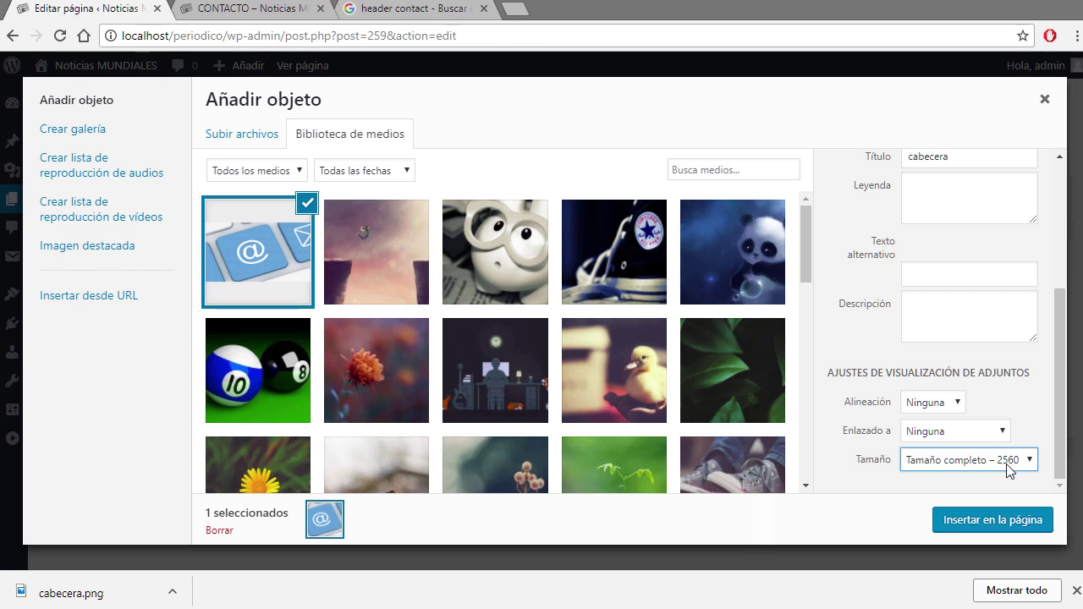
{"action": "left_click", "coordinate": [986, 533]}
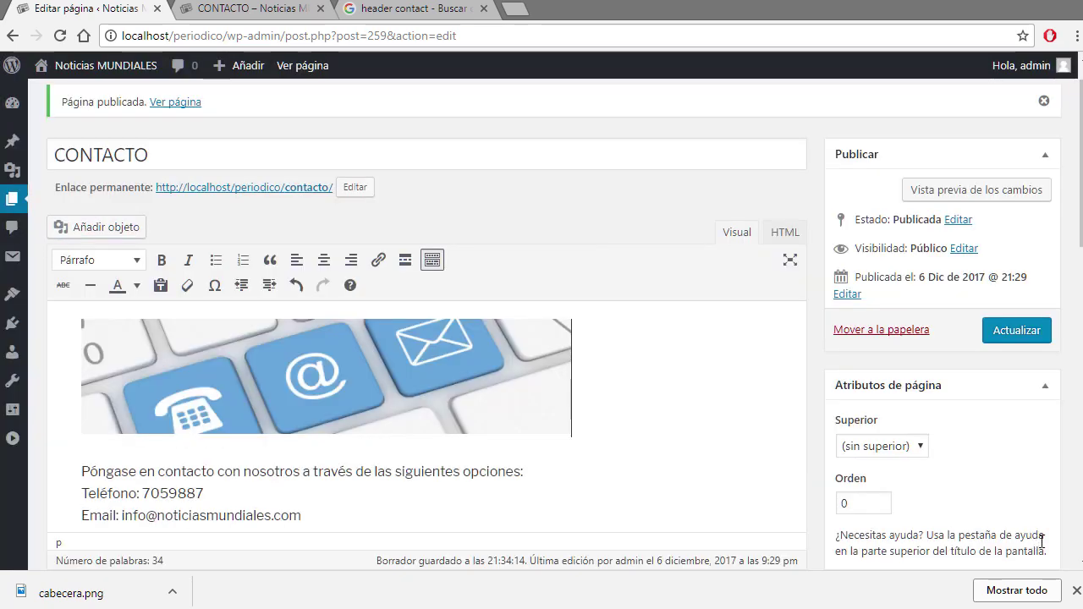
- Update the CONTACTO page, then close the Google tab and reload the published page to check the header image
{"action": "left_click", "coordinate": [1075, 591]}
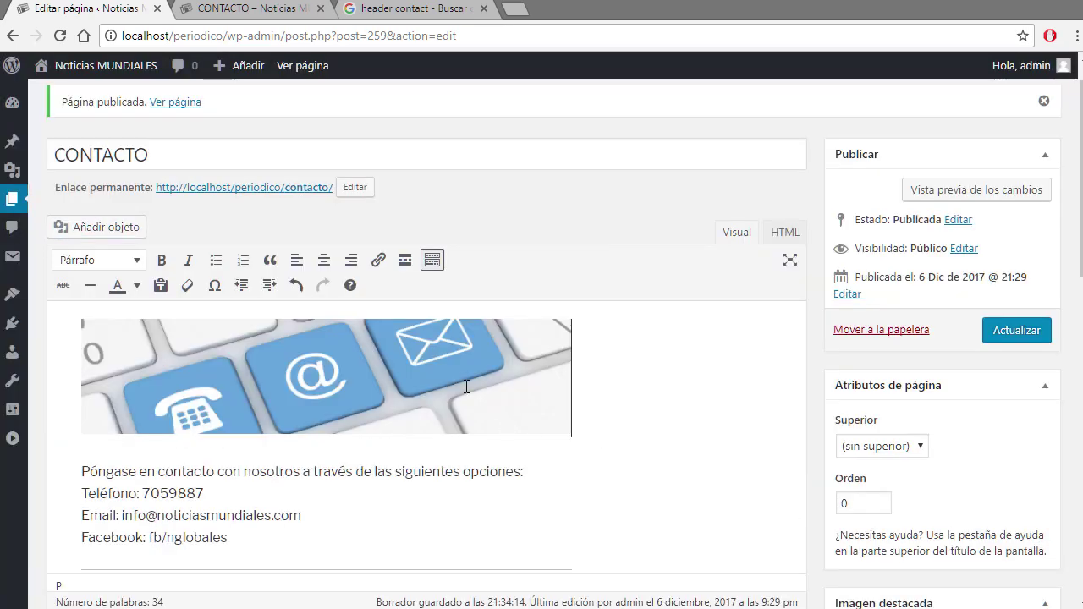
{"action": "left_click", "coordinate": [1015, 331]}
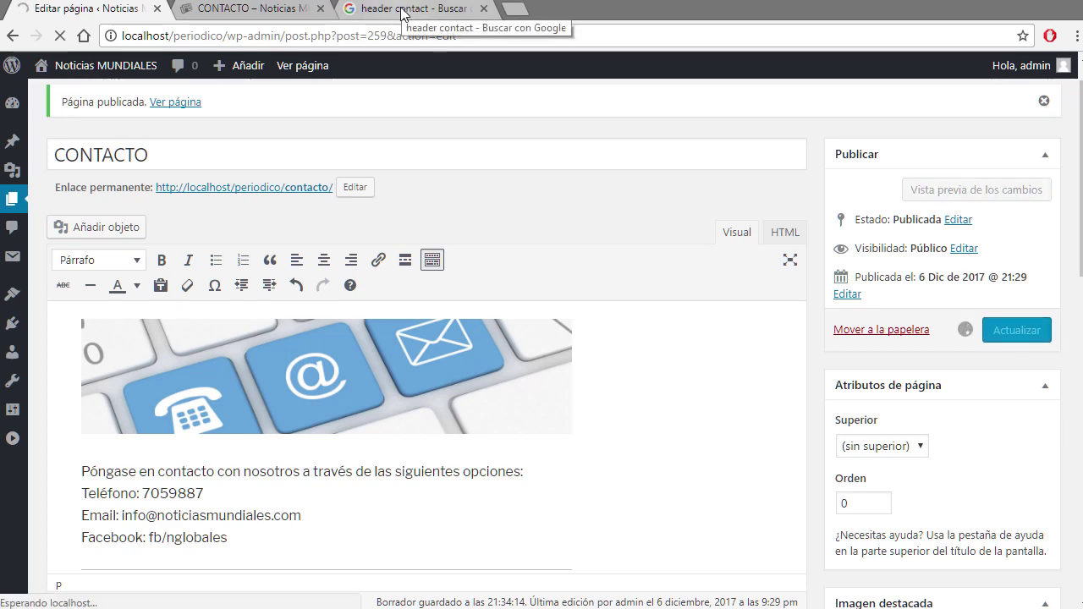
{"action": "left_click", "coordinate": [404, 10]}
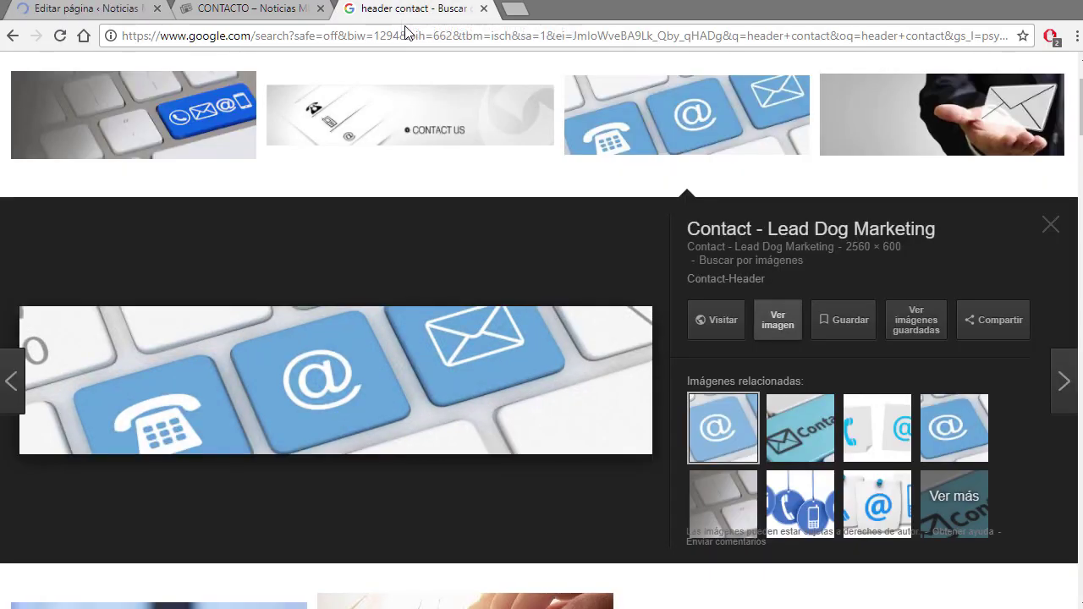
{"action": "left_click", "coordinate": [483, 8]}
{"action": "left_click", "coordinate": [59, 36]}
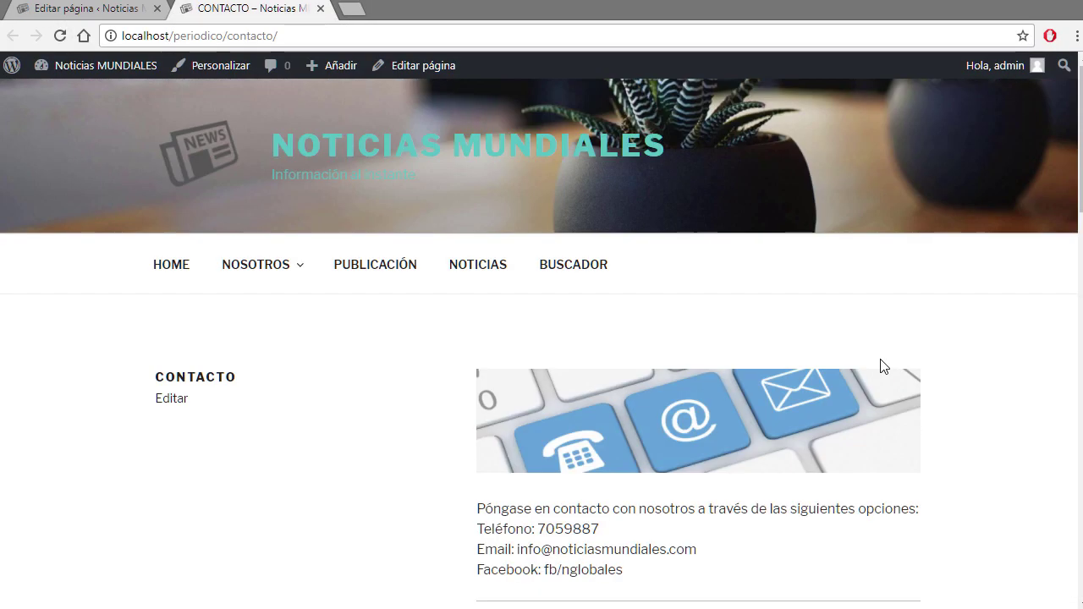
- Activate the Total theme for the site and reload the published contact page to check its layout
{"action": "left_click", "coordinate": [89, 9]}
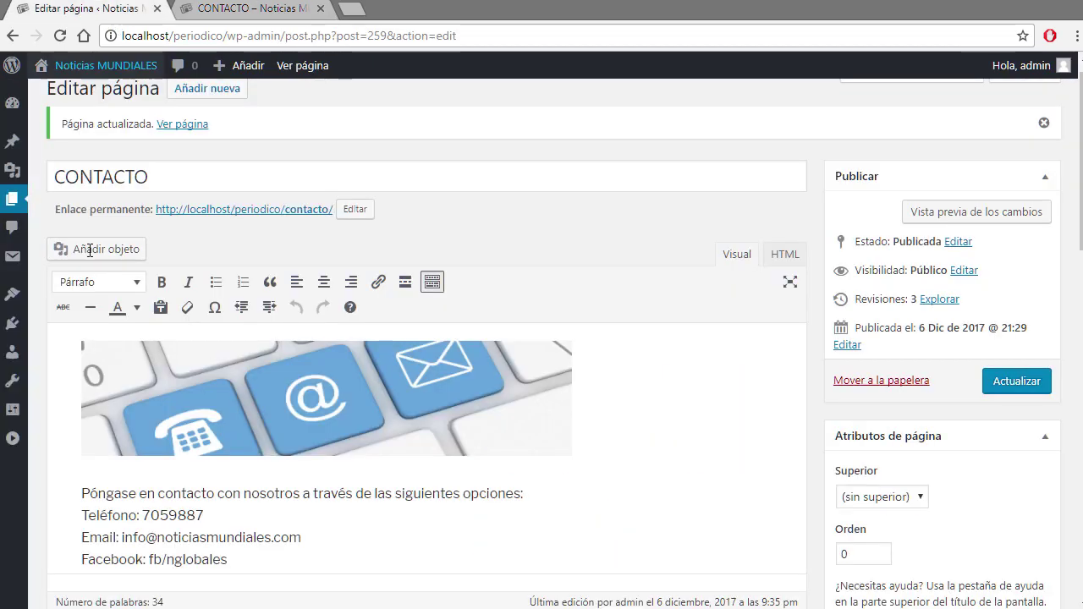
{"action": "left_click", "coordinate": [11, 440]}
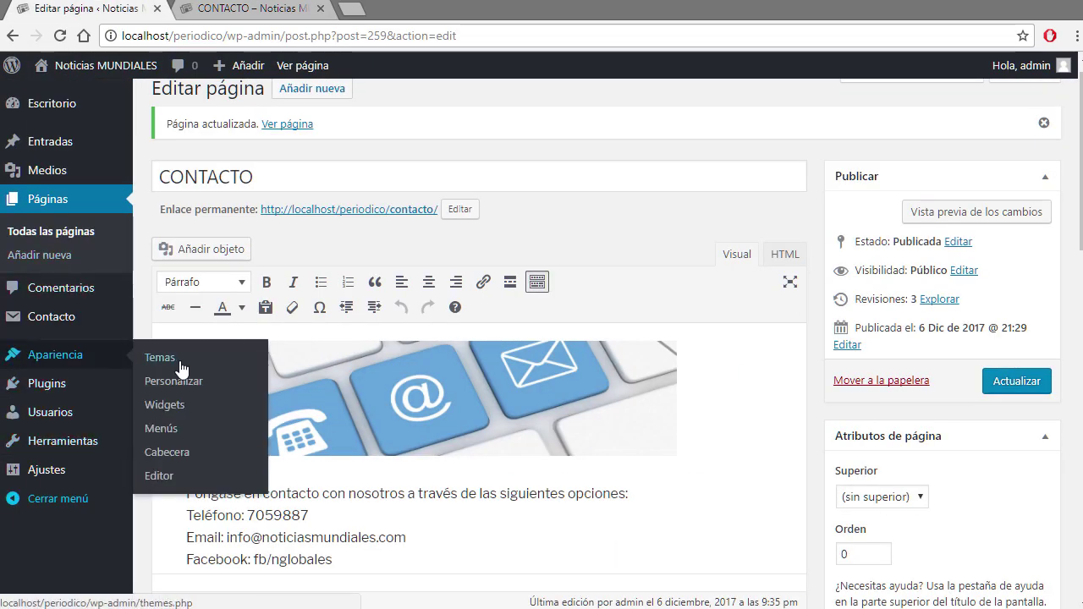
{"action": "left_click", "coordinate": [179, 362]}
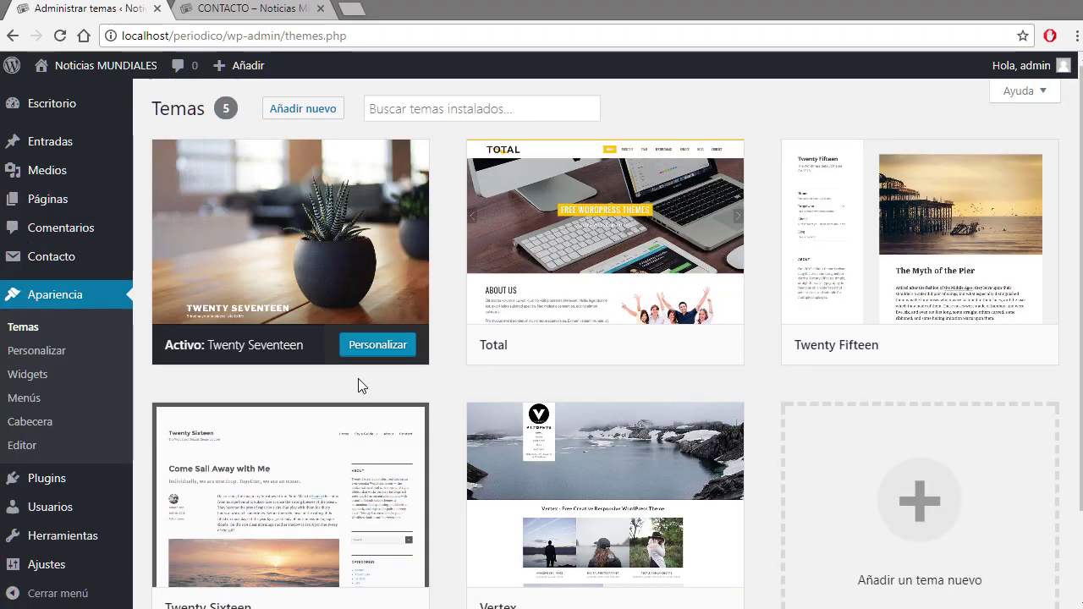
{"action": "mouse_move", "coordinate": [671, 237]}
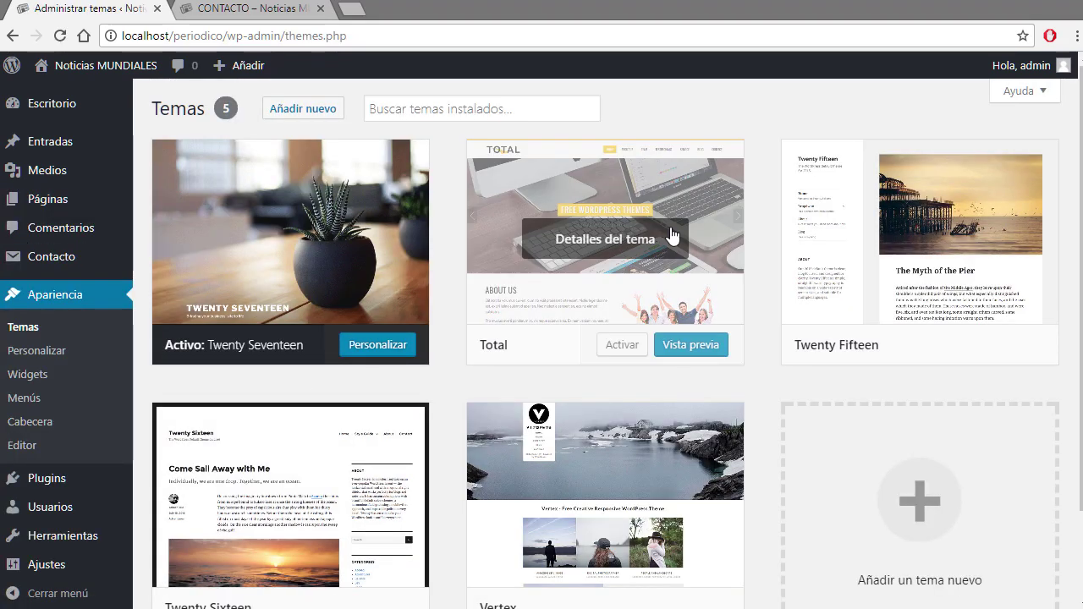
{"action": "left_click", "coordinate": [627, 347]}
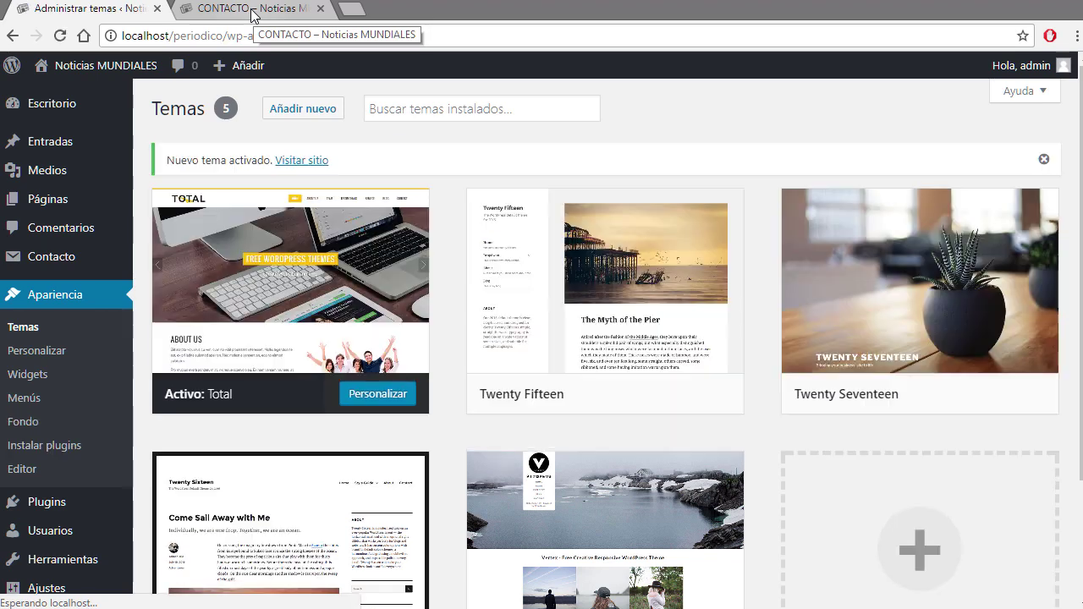
{"action": "left_click", "coordinate": [279, 10]}
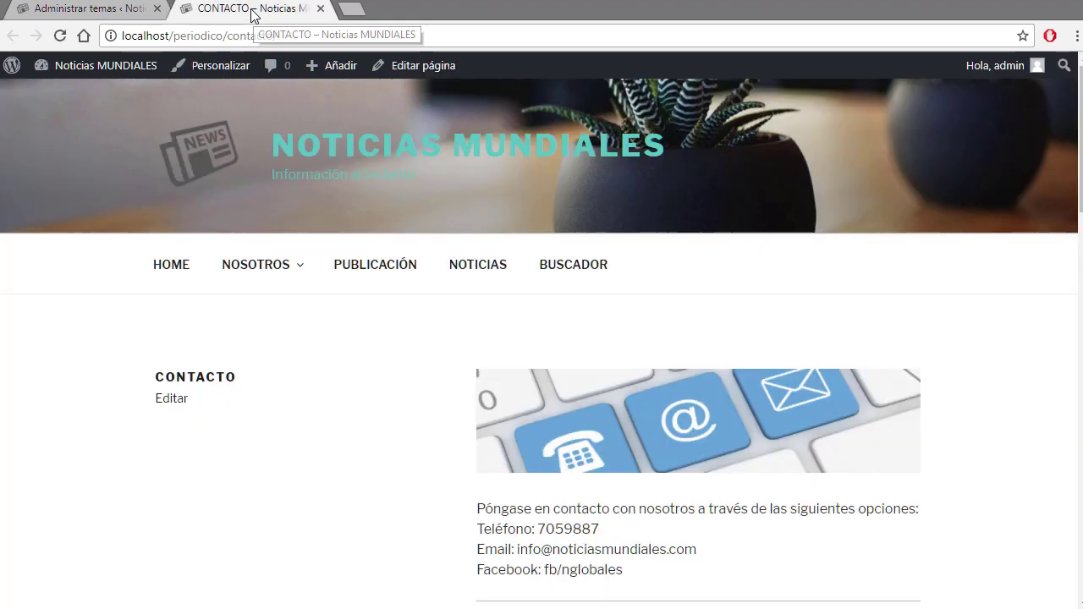
{"action": "left_click", "coordinate": [60, 35]}
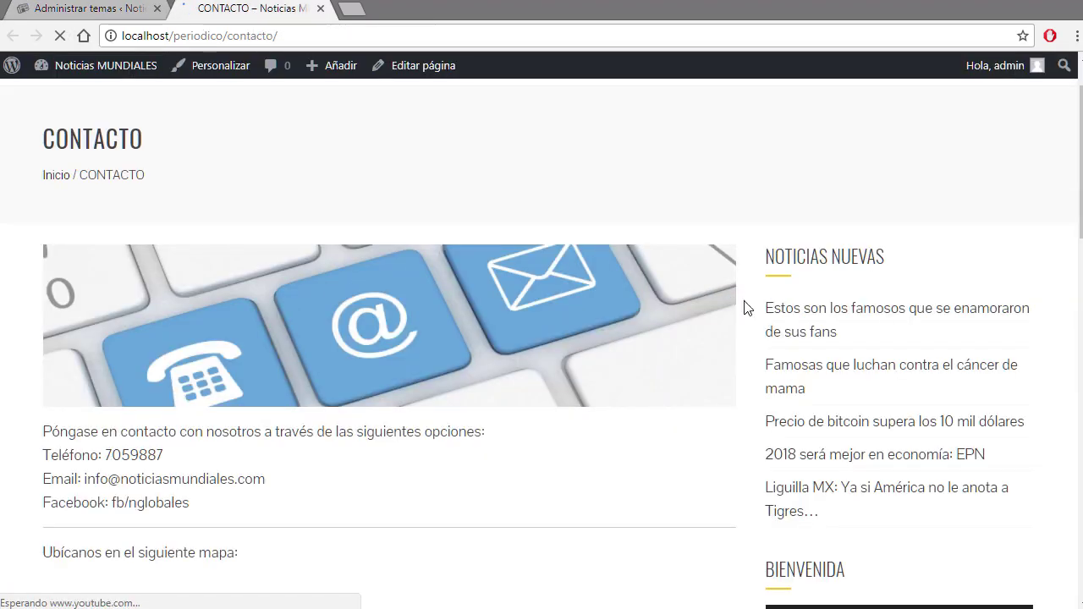
- Examine the published CONTACTO page in the Total theme, checking the contact details, embedded map and contact form fields
{"action": "scroll", "coordinate": [532, 254], "scroll_direction": "down", "scroll_amount": 5}
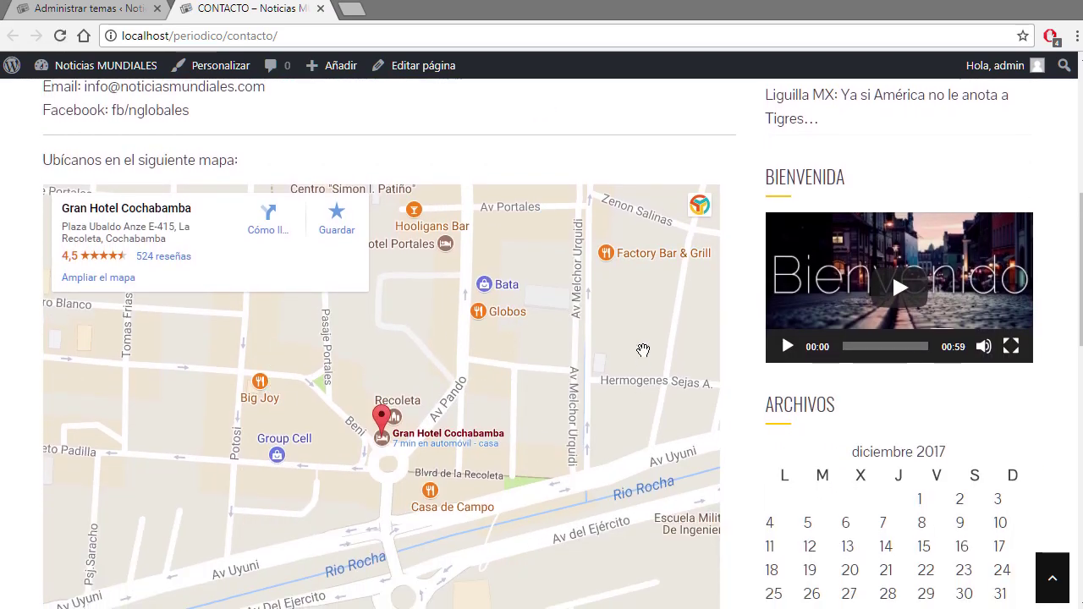
{"action": "scroll", "coordinate": [640, 348], "scroll_direction": "down", "scroll_amount": 2}
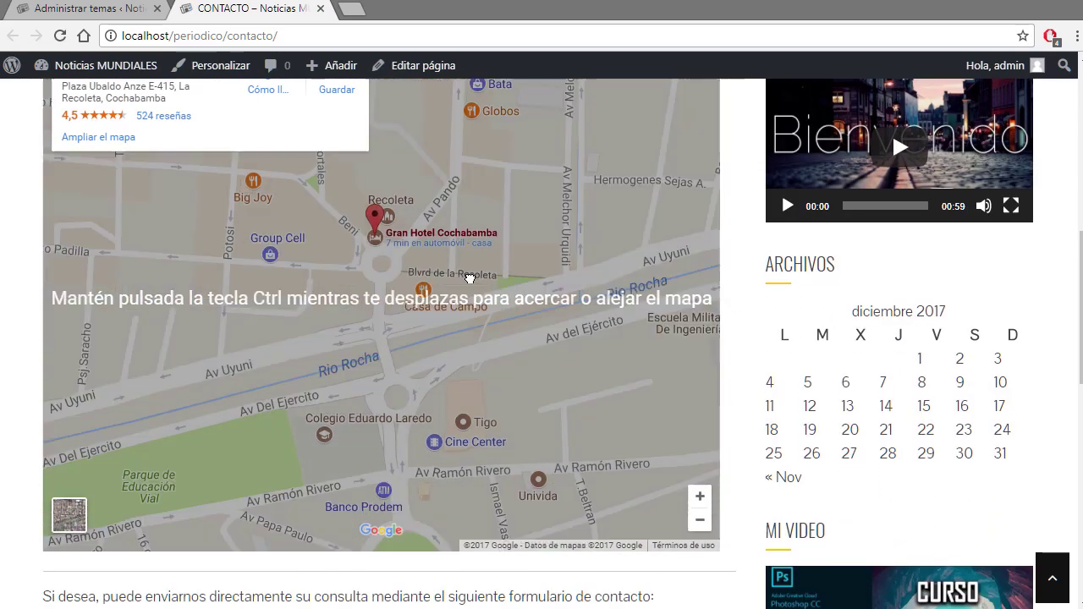
{"action": "left_click_drag", "start_coordinate": [492, 378], "coordinate": [520, 357]}
{"action": "scroll", "coordinate": [864, 401], "scroll_direction": "down", "scroll_amount": 1}
{"action": "scroll", "coordinate": [355, 384], "scroll_direction": "down", "scroll_amount": 6}
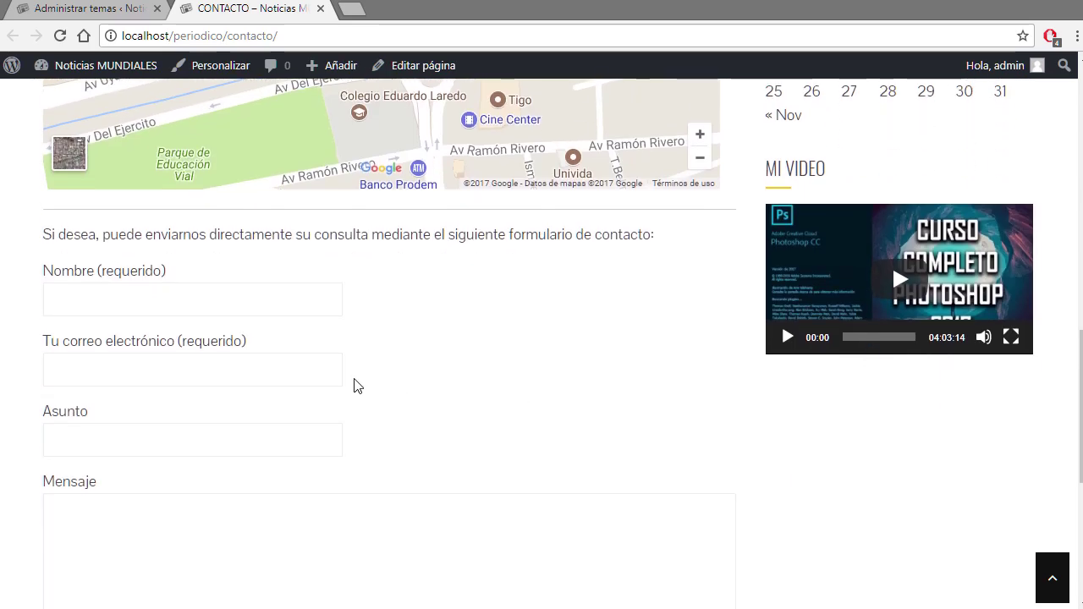
{"action": "scroll", "coordinate": [619, 253], "scroll_direction": "up", "scroll_amount": 1}
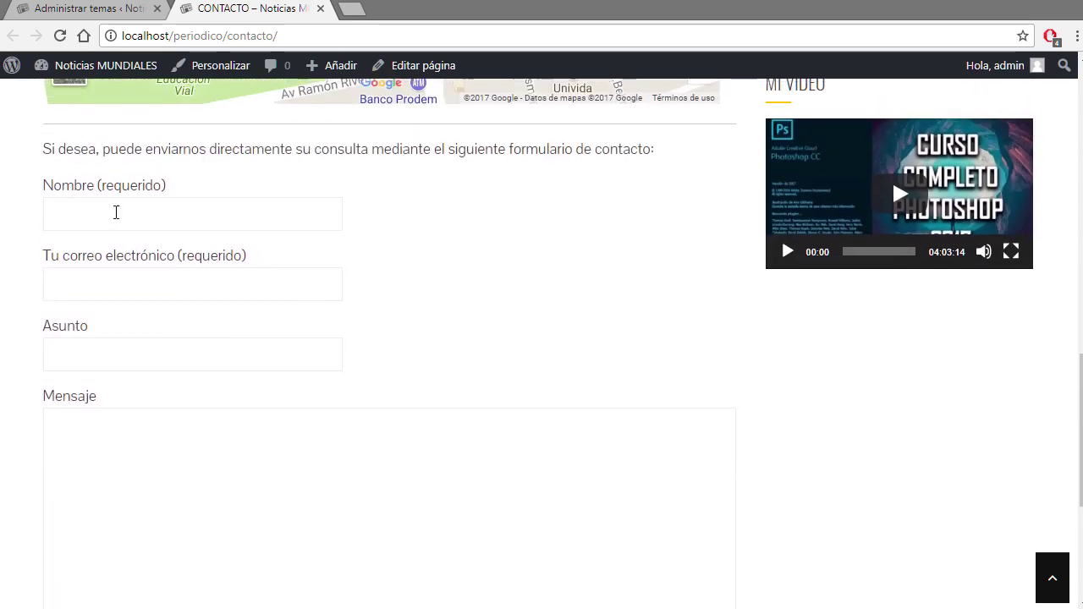
{"action": "scroll", "coordinate": [278, 299], "scroll_direction": "down", "scroll_amount": 1}
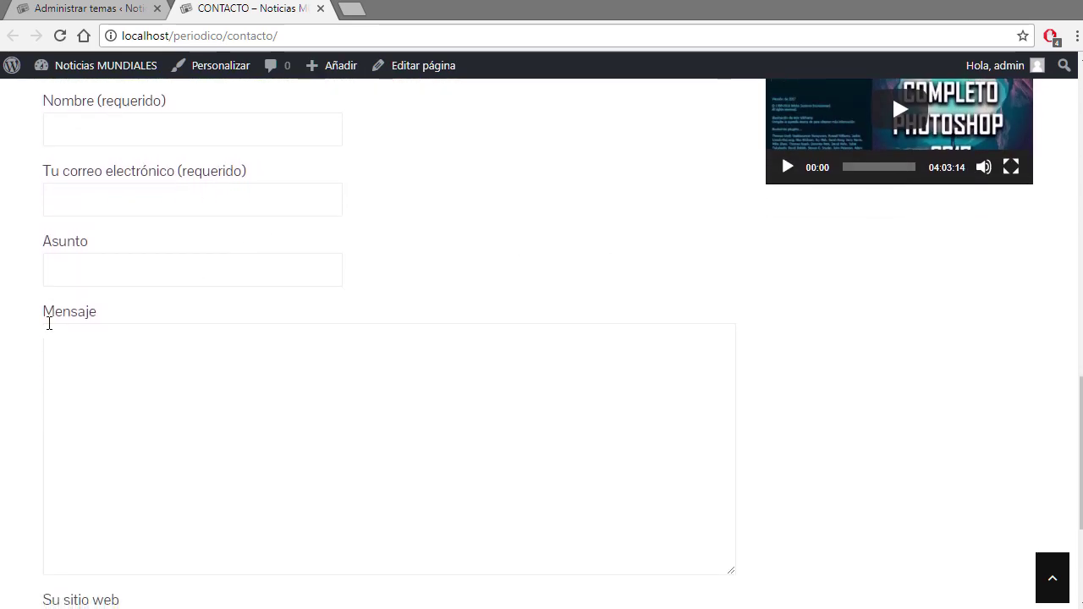
{"action": "scroll", "coordinate": [686, 279], "scroll_direction": "down", "scroll_amount": 3}
{"action": "scroll", "coordinate": [625, 252], "scroll_direction": "up", "scroll_amount": 1}
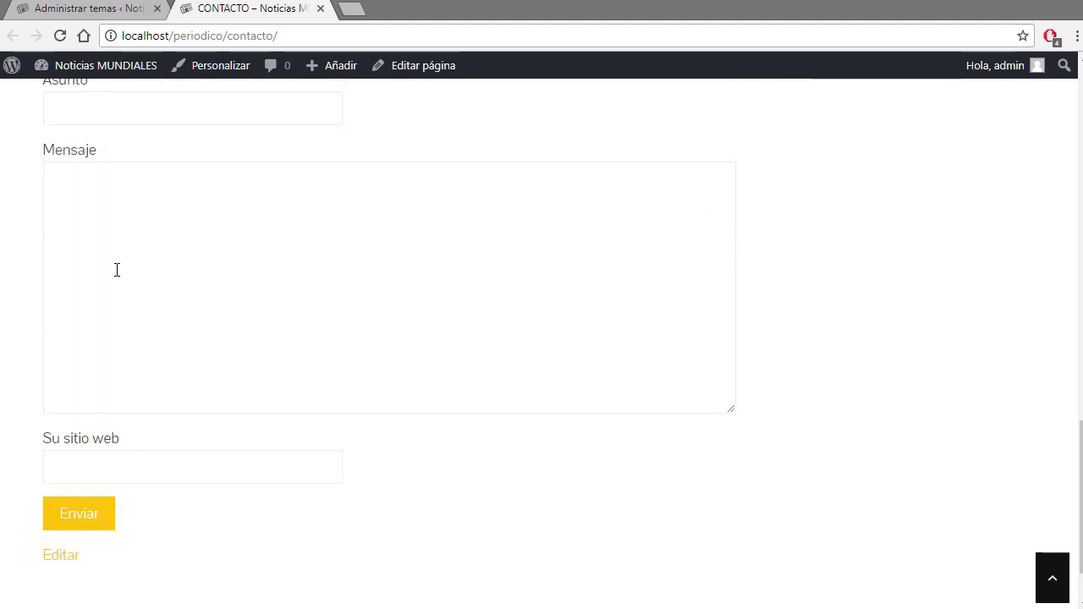
{"action": "scroll", "coordinate": [564, 298], "scroll_direction": "up", "scroll_amount": 5}
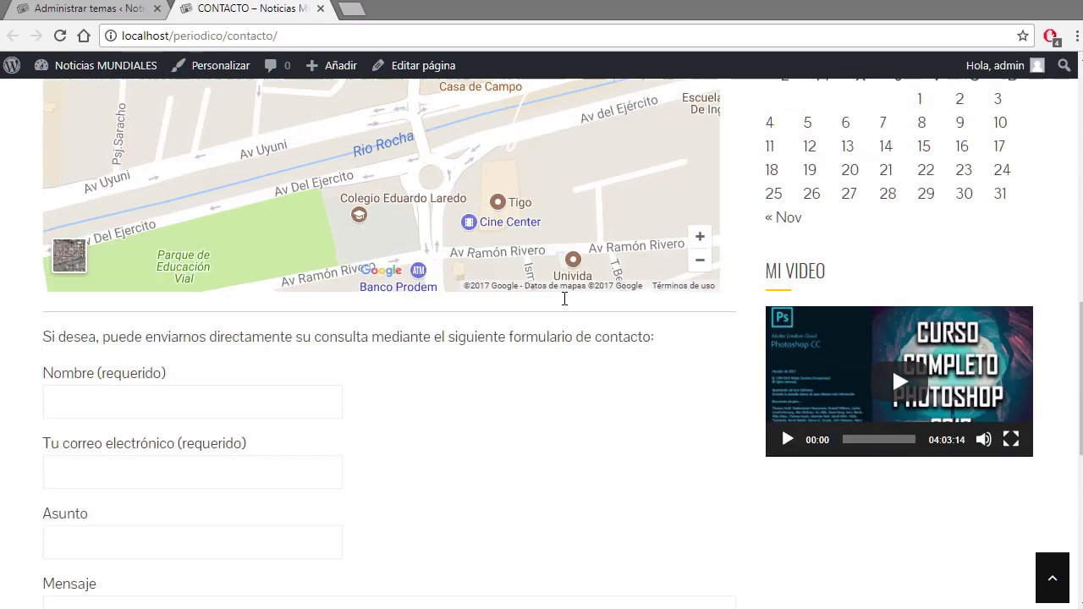